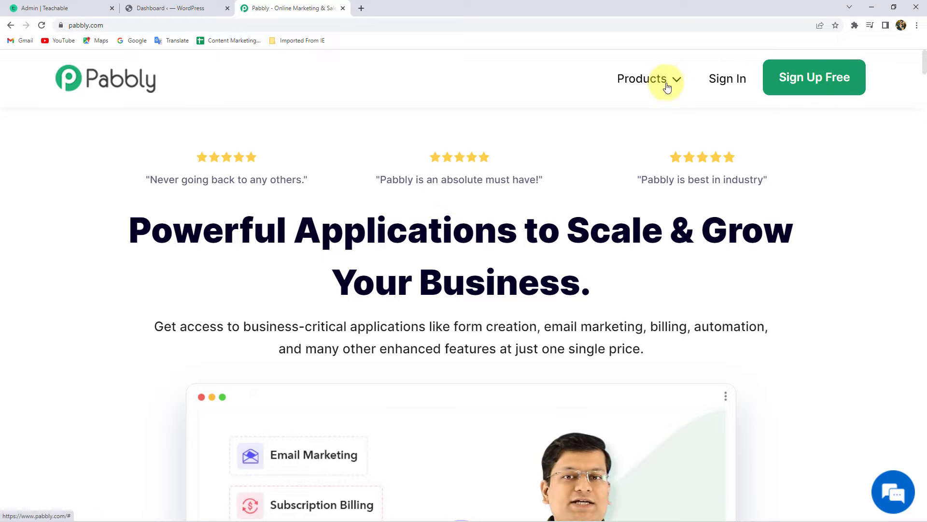
- Sign in to Pabbly, open Pabbly Connect and create a workflow named "WooCommerce to teachable"
left_click(730, 81)
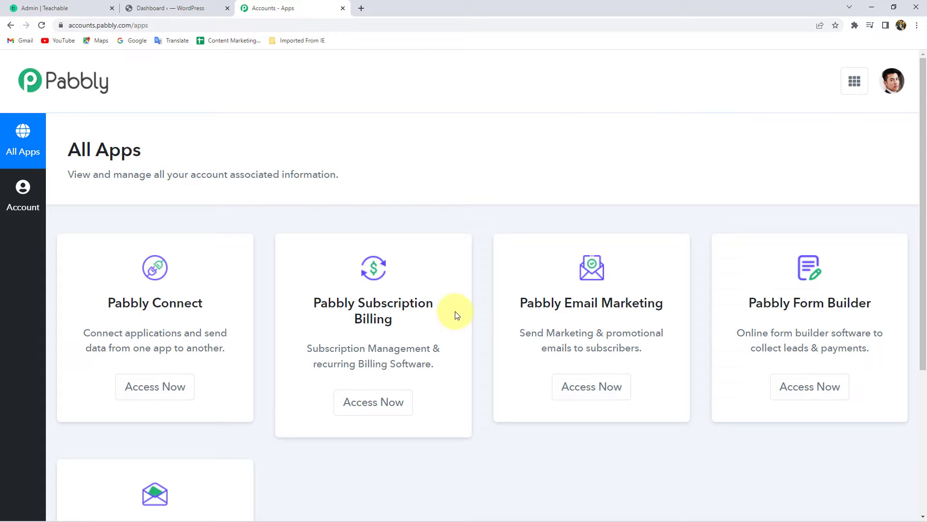
left_click(148, 389)
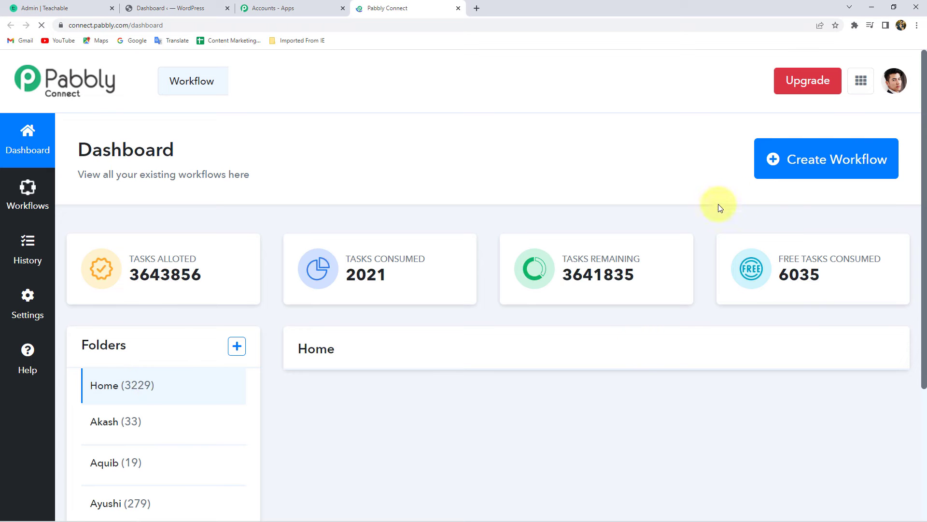
left_click(820, 169)
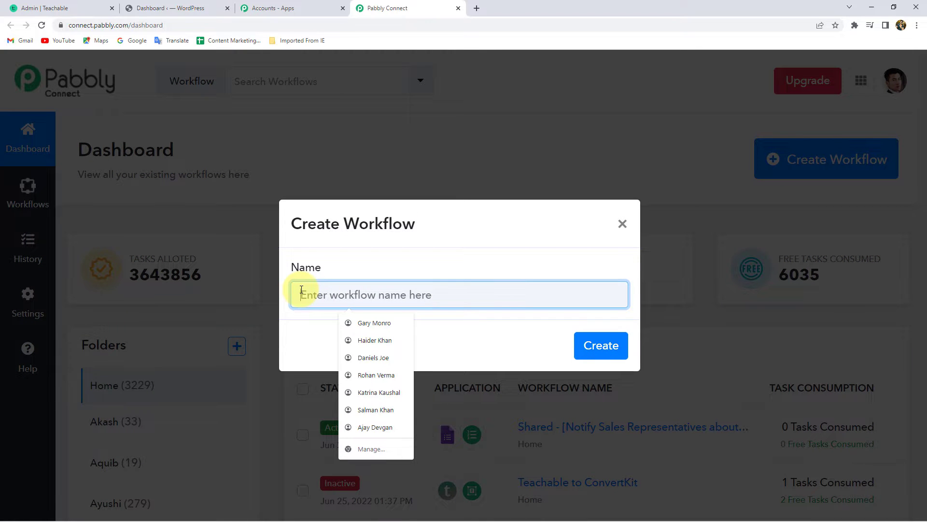
type("WooCommerce to teachable")
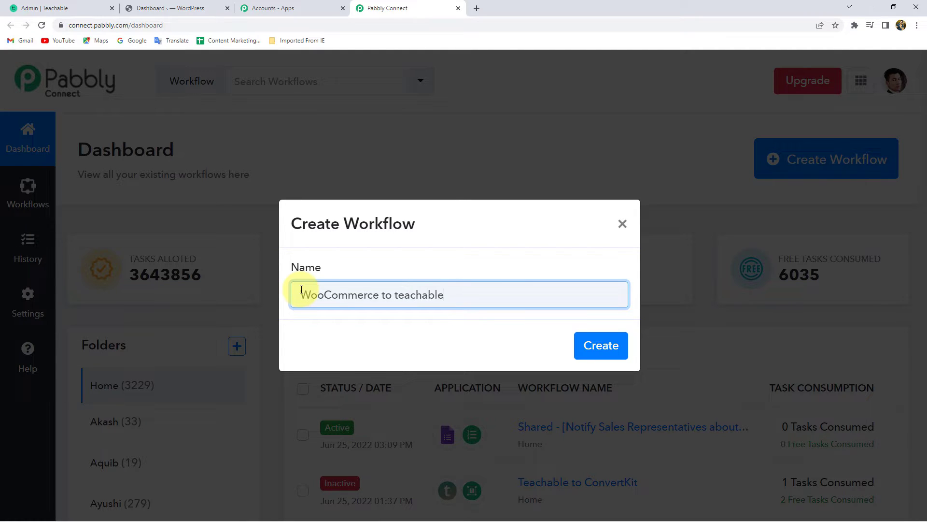
key("Return")
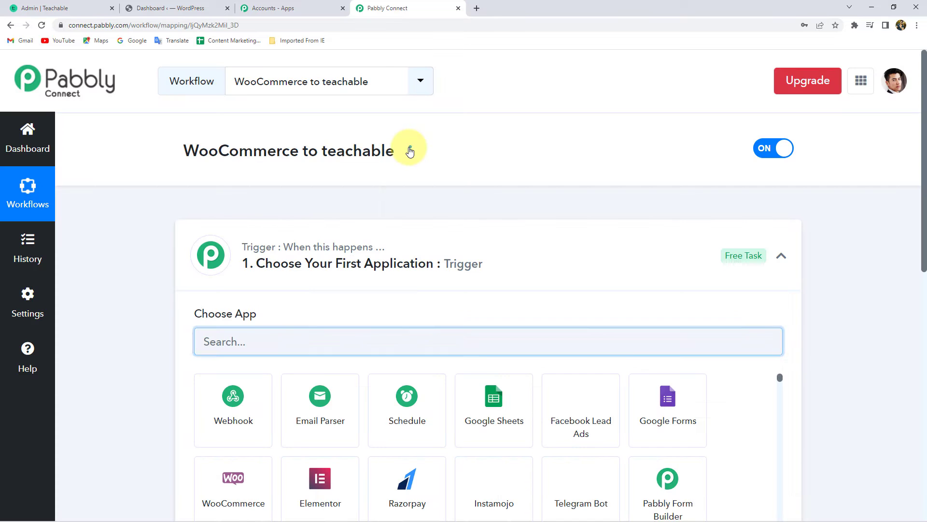
- Rename the workflow to "WooCommerce to Teachable" with a capital T
left_click(410, 150)
left_click(355, 176)
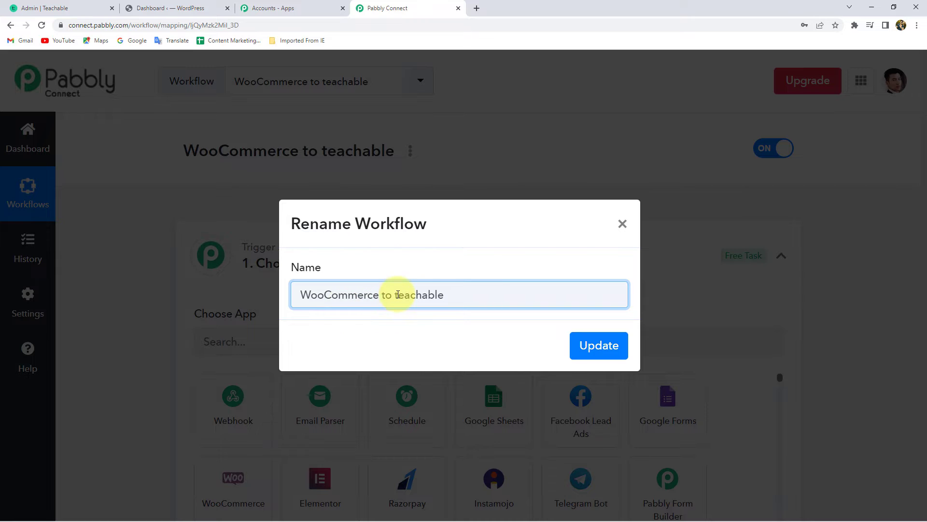
type("T")
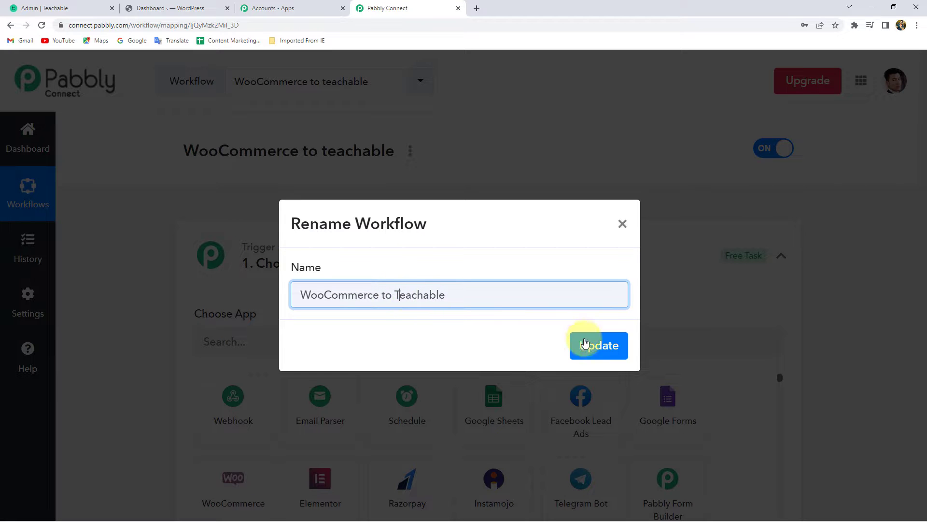
left_click(594, 344)
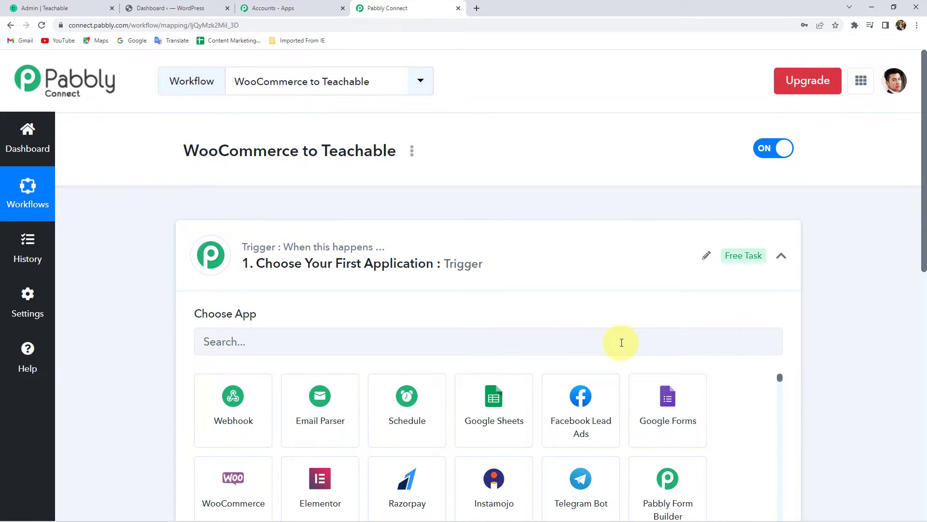
left_click(368, 276)
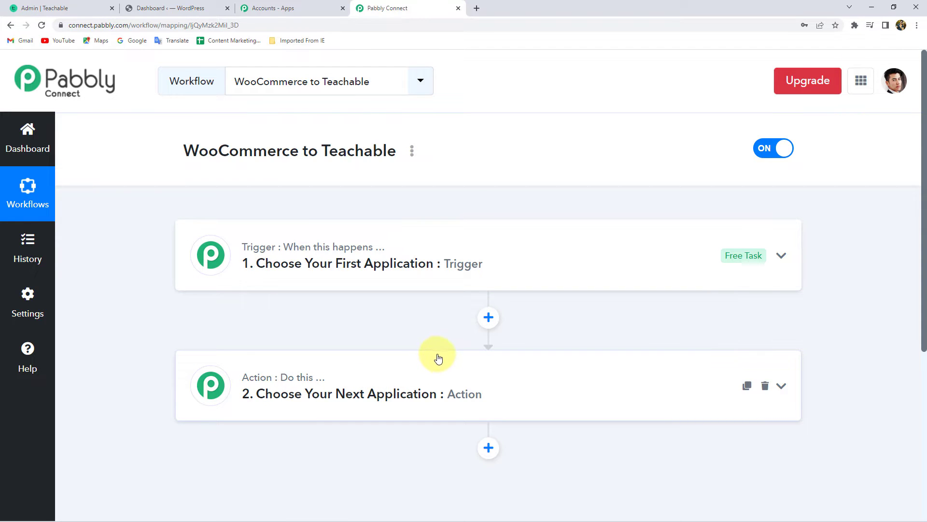
double_click(233, 148)
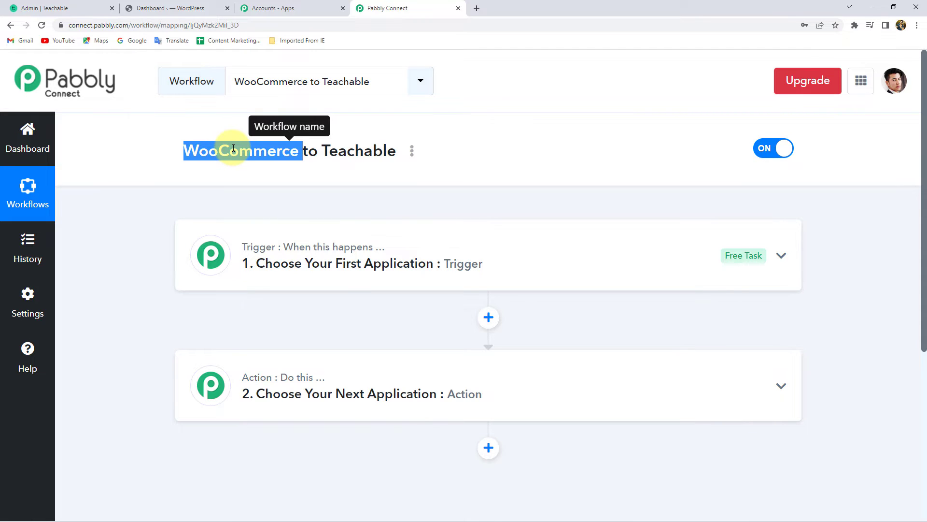
left_click(233, 148)
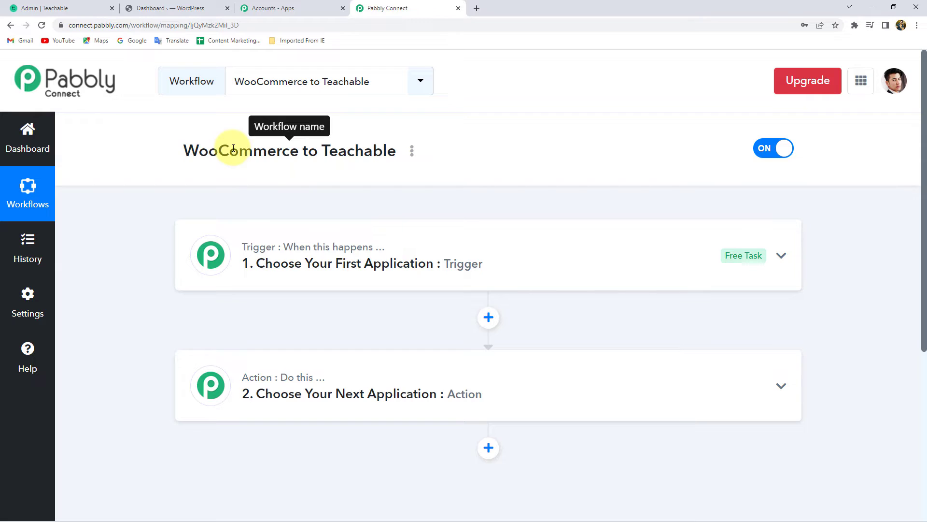
double_click(364, 154)
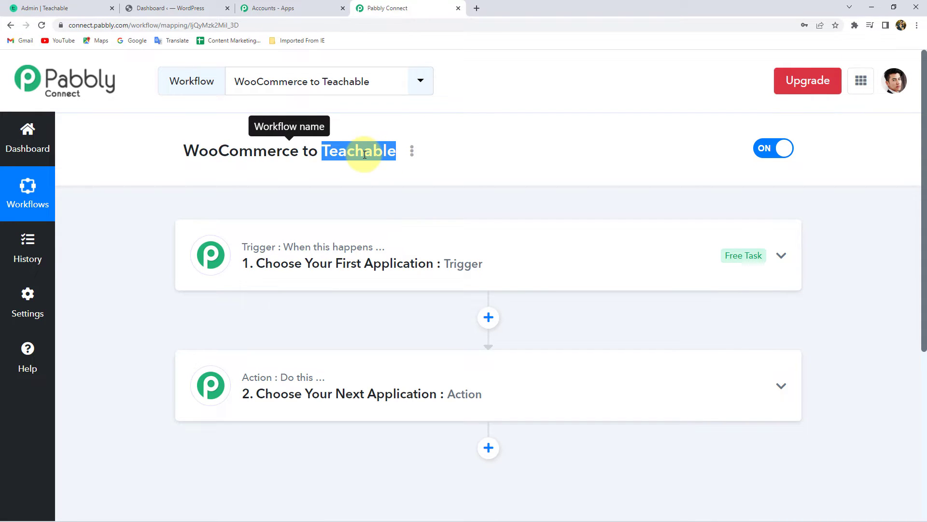
left_click(362, 186)
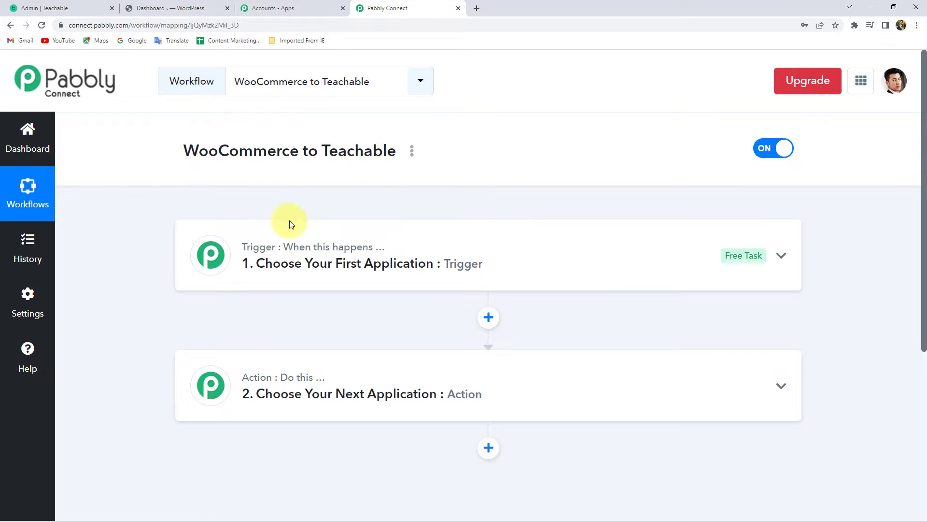
- Set the workflow's trigger application to WooCommerce with the trigger event New Order Created
left_click(336, 267)
left_click(250, 338)
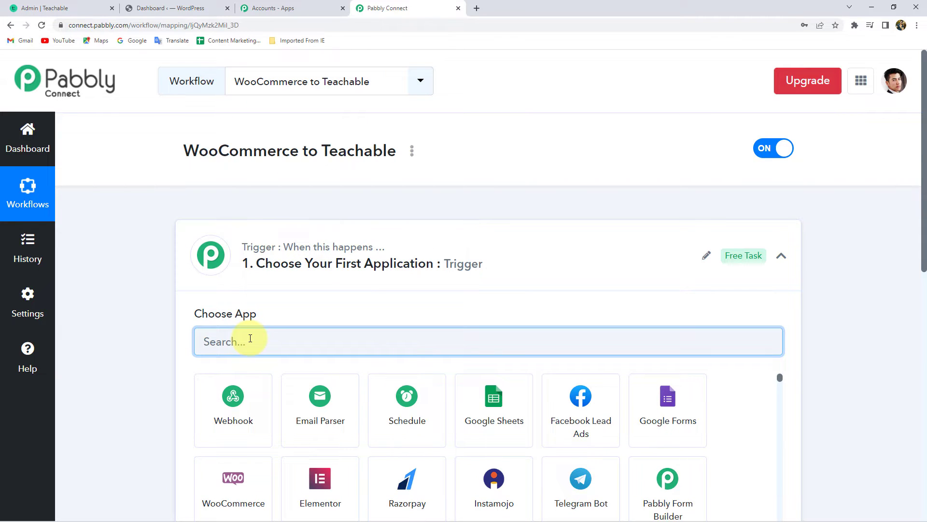
type("WooCOm")
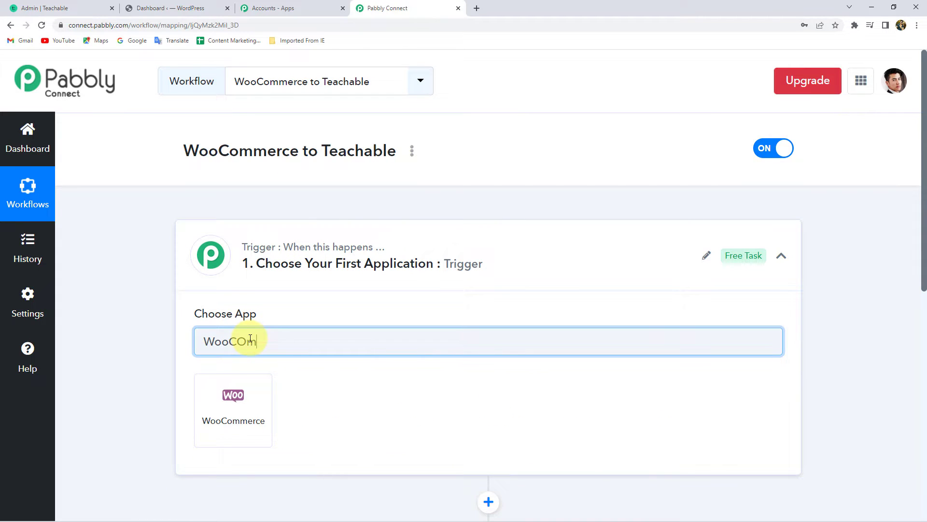
left_click(237, 390)
scroll(218, 362, "down", 2)
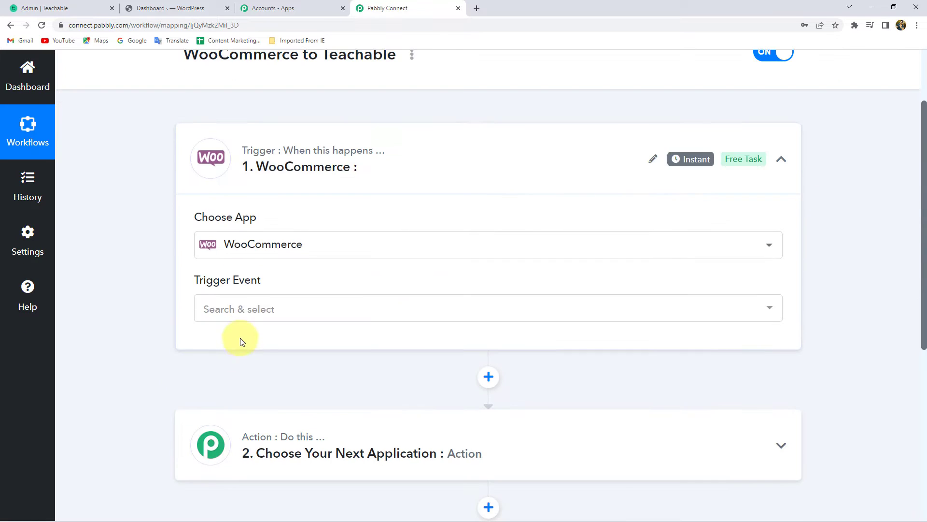
left_click(263, 310)
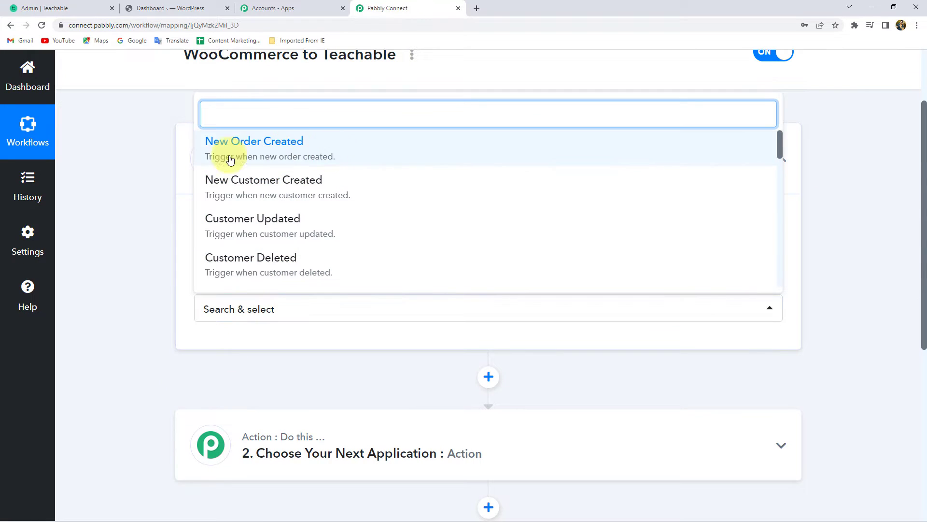
left_click(270, 155)
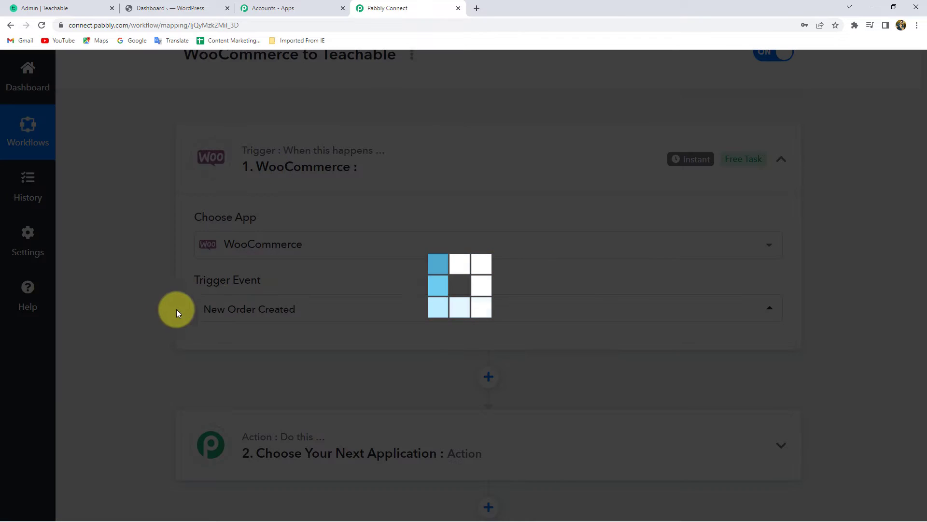
- Copy the webhook URL of the WooCommerce trigger and review the setup instructions below it
scroll(151, 284, "down", 3)
left_click(759, 243)
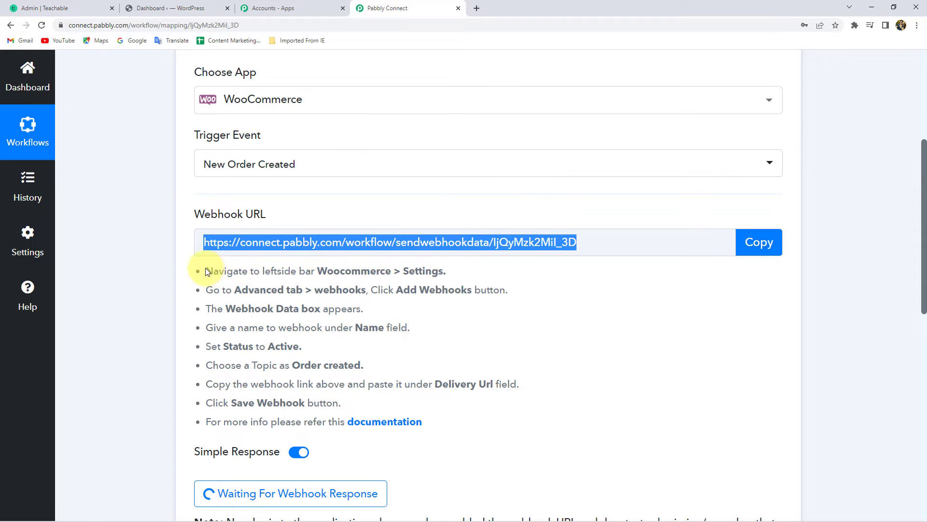
left_click_drag(206, 270, 510, 412)
left_click(510, 412)
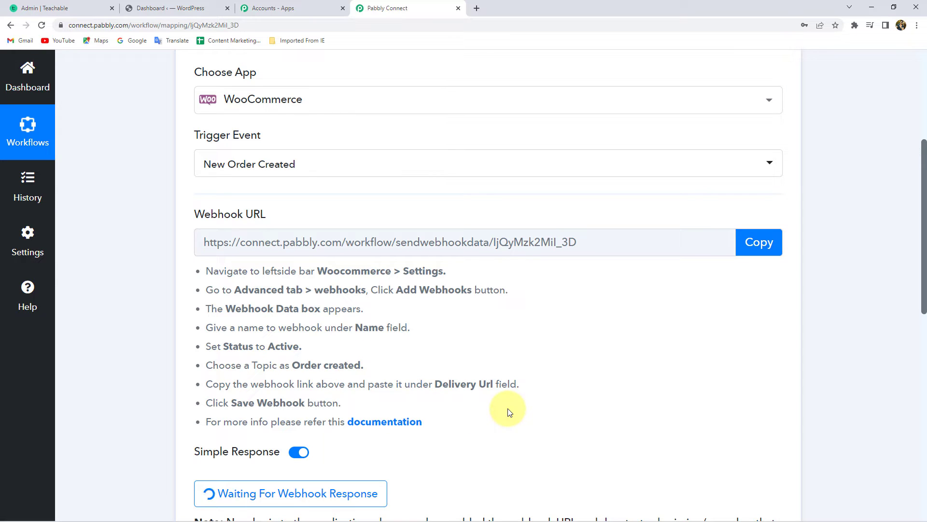
- Switch to the WordPress dashboard and start adding a new webhook in WooCommerce's advanced settings
left_click(179, 9)
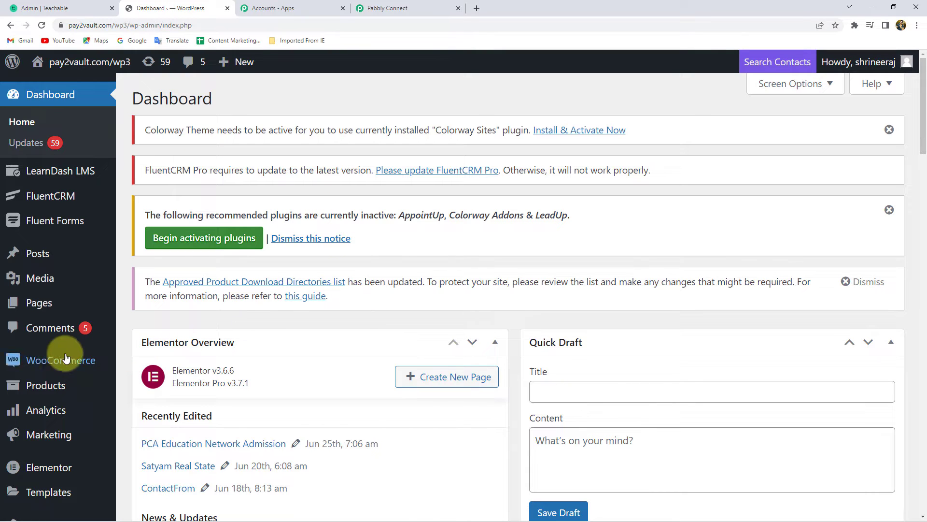
mouse_move(25, 367)
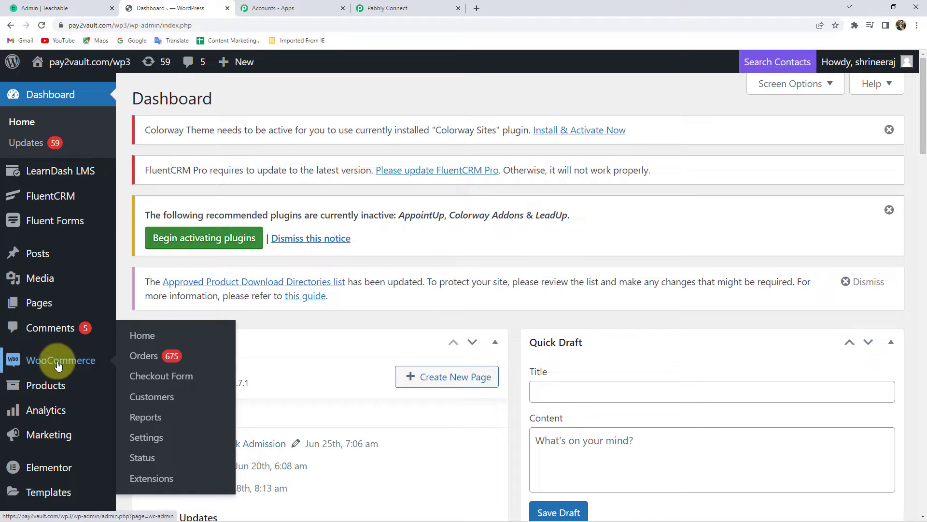
left_click(140, 440)
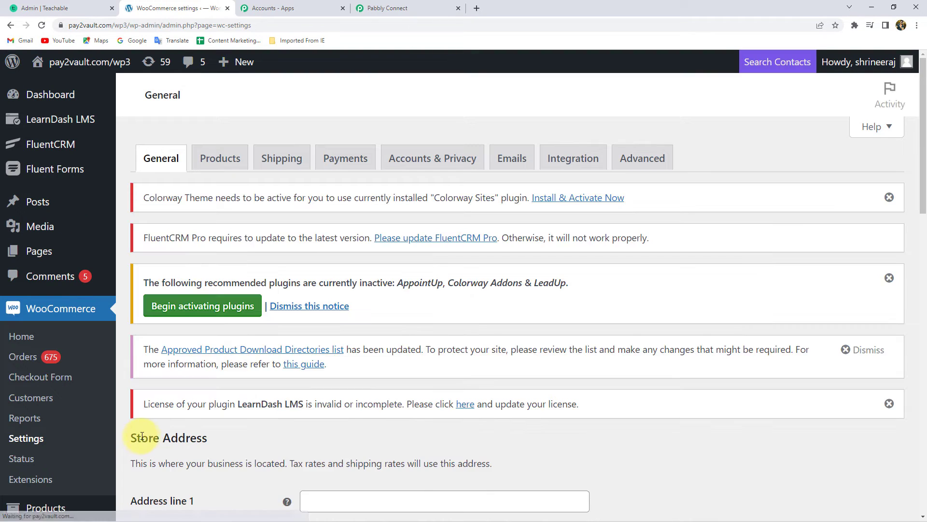
left_click(657, 158)
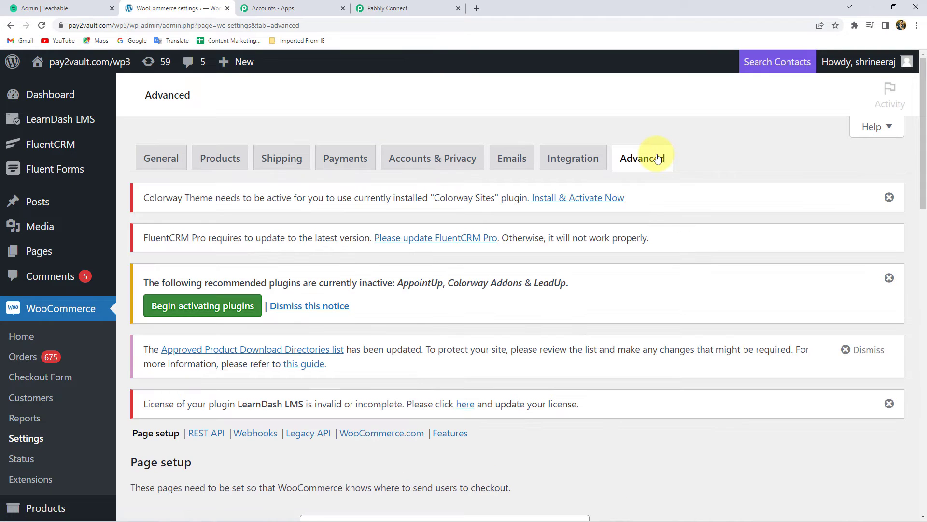
scroll(280, 294, "down", 5)
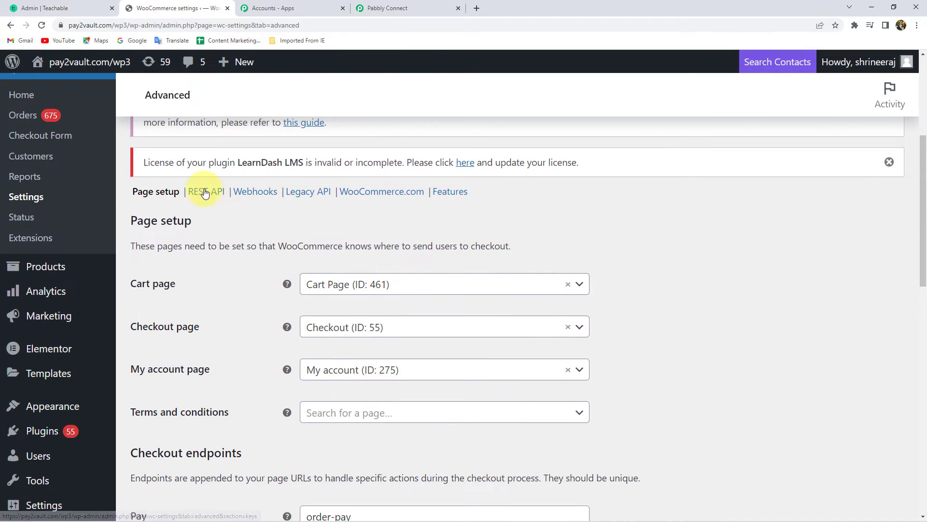
left_click(273, 196)
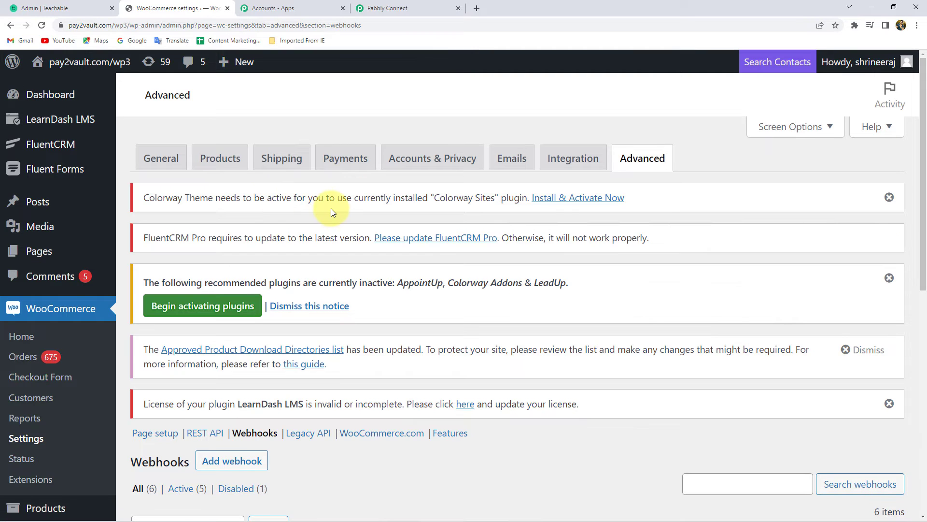
scroll(331, 211, "down", 5)
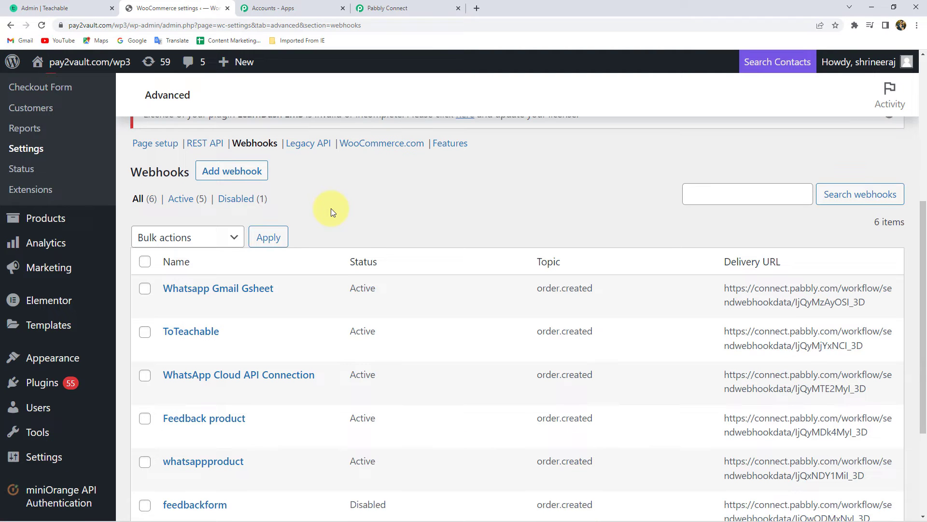
left_click(247, 173)
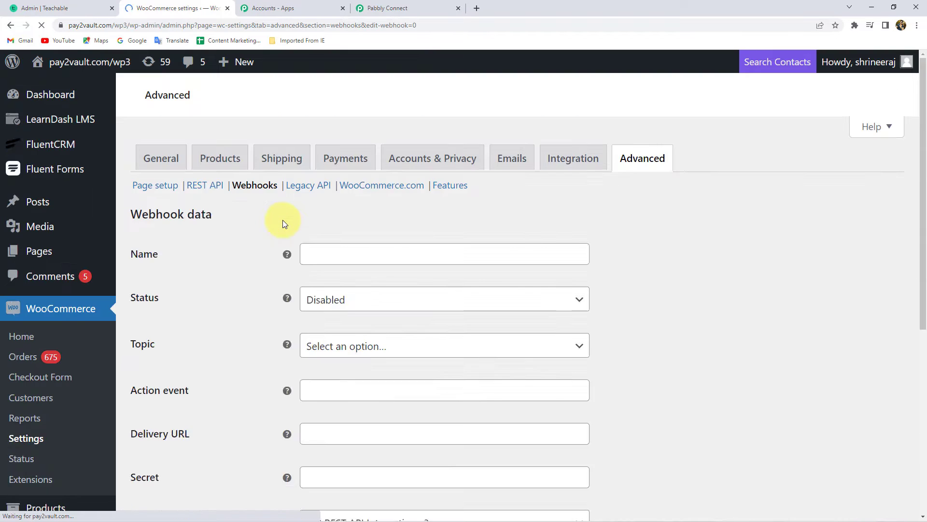
- Name the new webhook "Teachable Integration" and set its status to Active
scroll(313, 273, "down", 5)
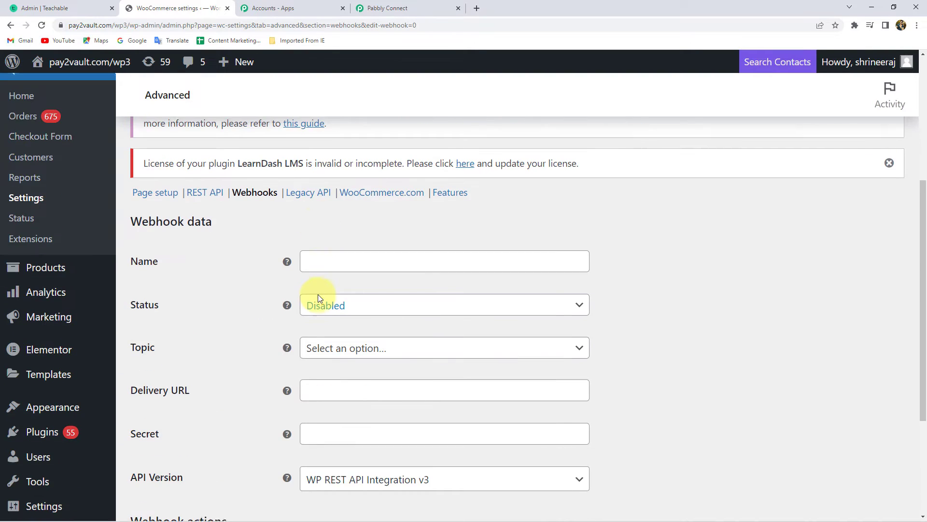
left_click(344, 261)
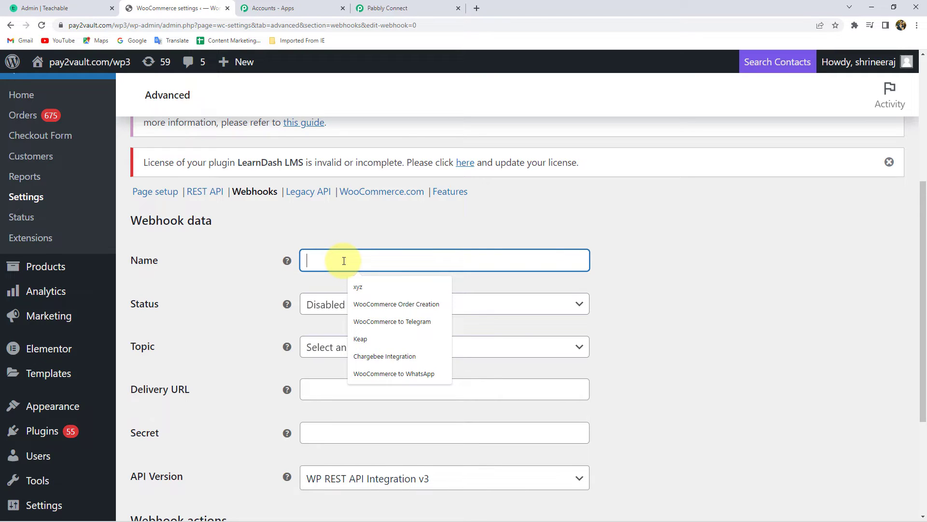
type("Teachable Integration")
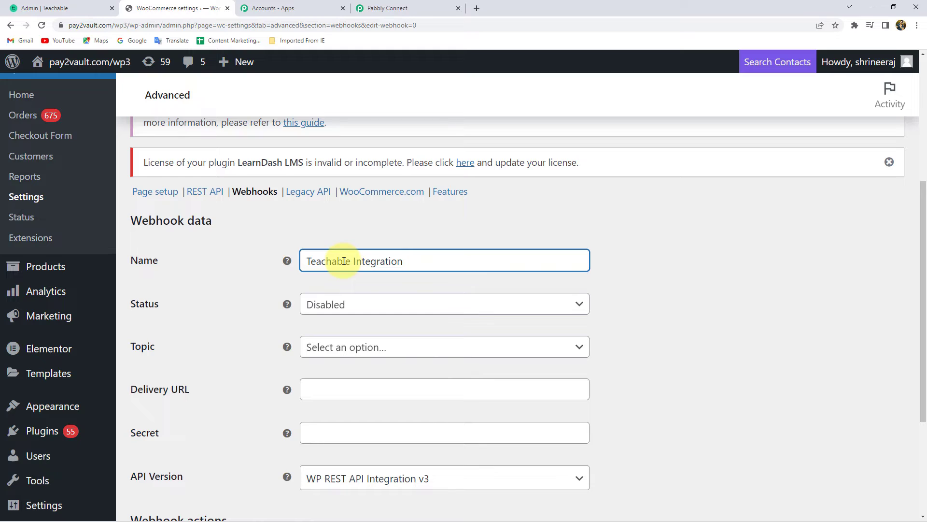
left_click(333, 304)
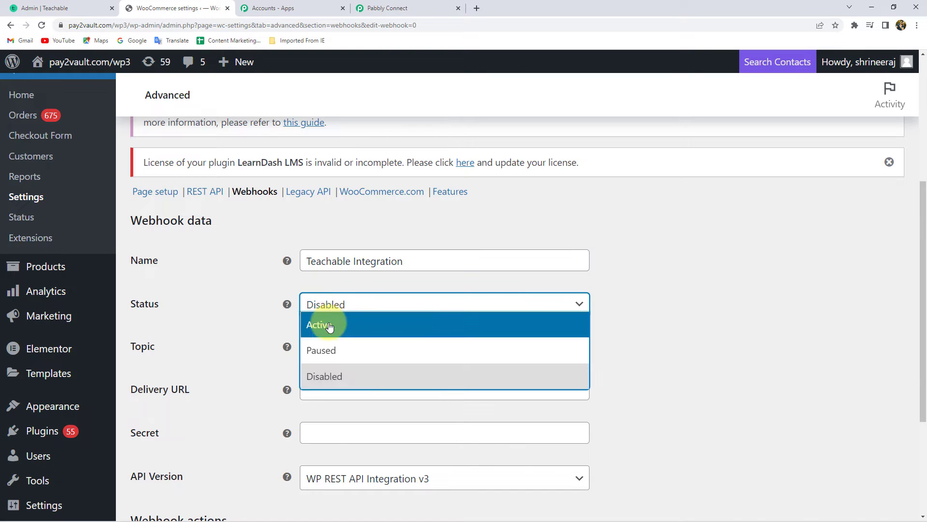
left_click(330, 325)
scroll(330, 327, "down", 1)
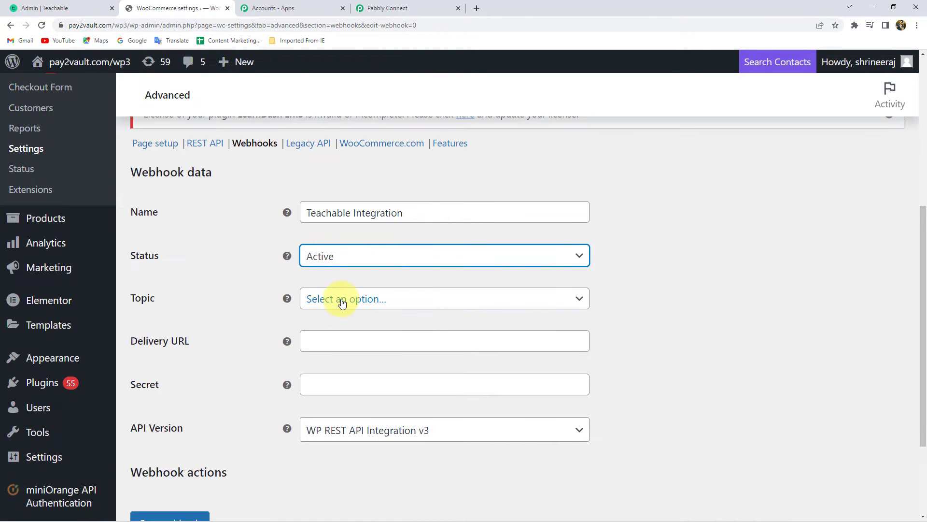
- Set the webhook's topic to Order created
left_click(342, 298)
left_click(350, 318)
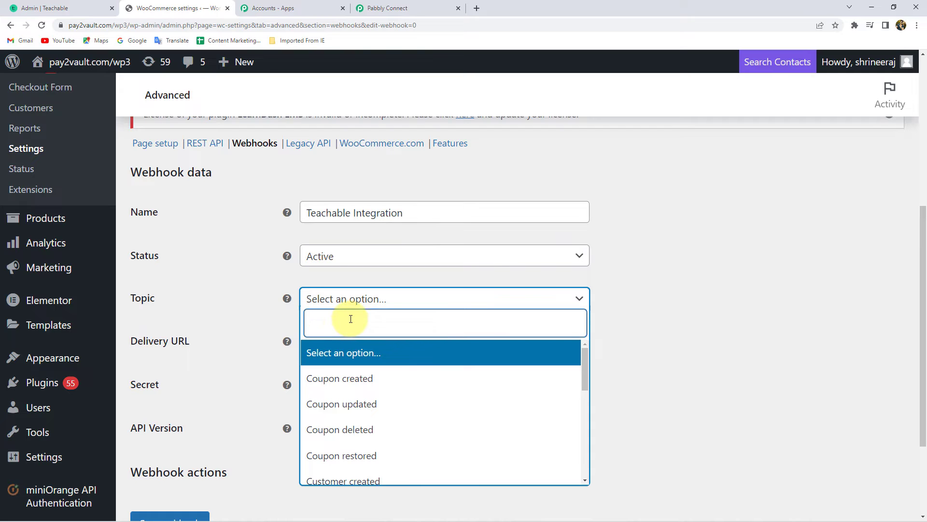
type("ord")
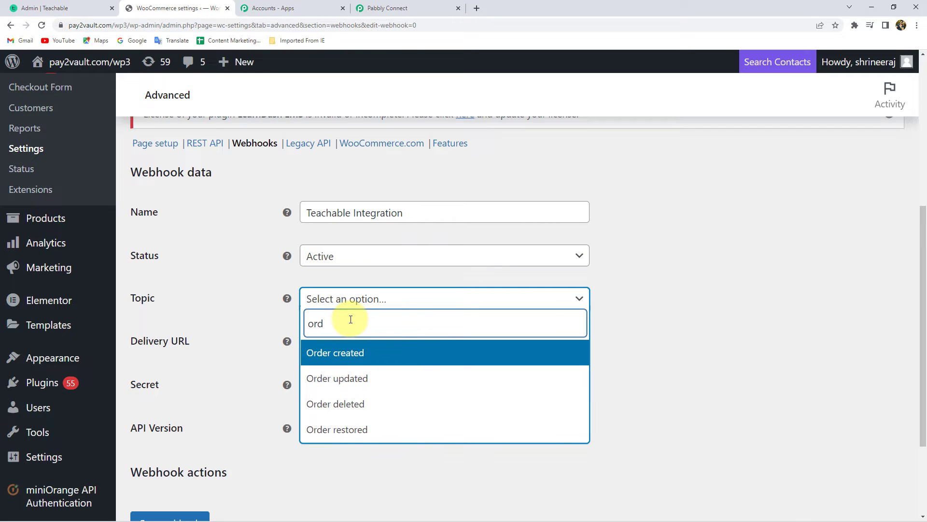
left_click(345, 353)
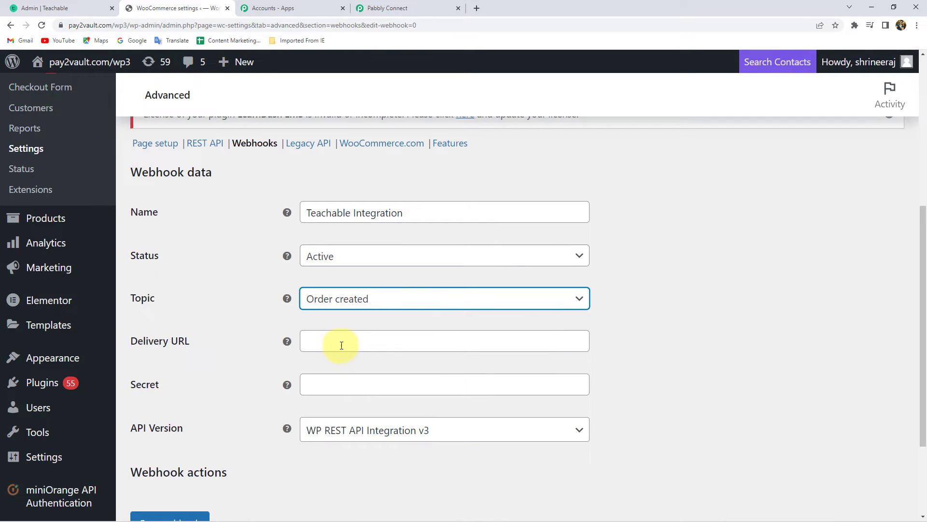
- Copy the trigger's webhook URL from Pabbly Connect into the WooCommerce webhook's Delivery URL and save the webhook
left_click(388, 7)
left_click(765, 246)
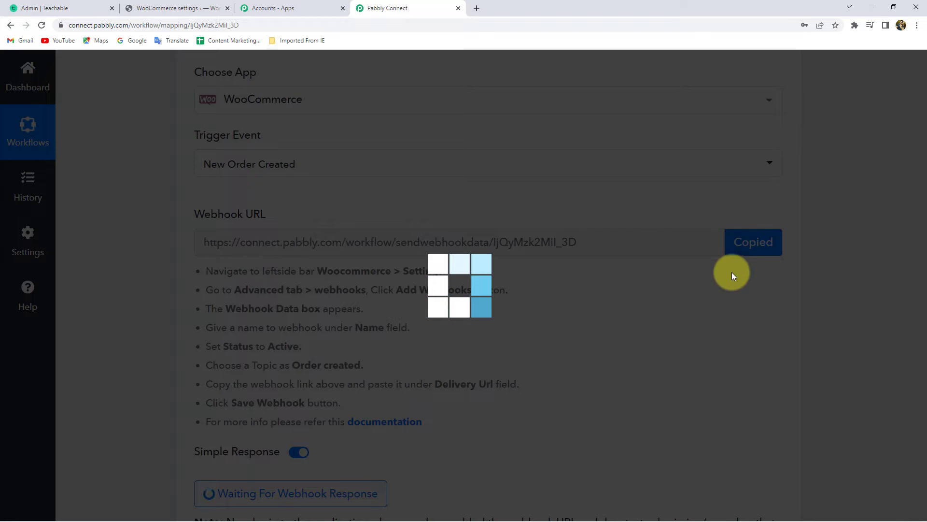
left_click(166, 8)
left_click(332, 343)
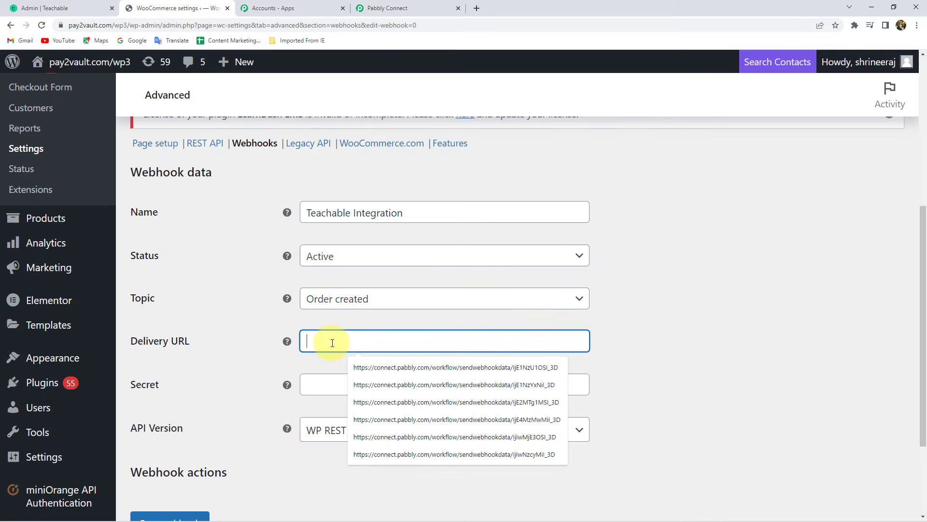
key("ctrl+v")
scroll(244, 344, "down", 2)
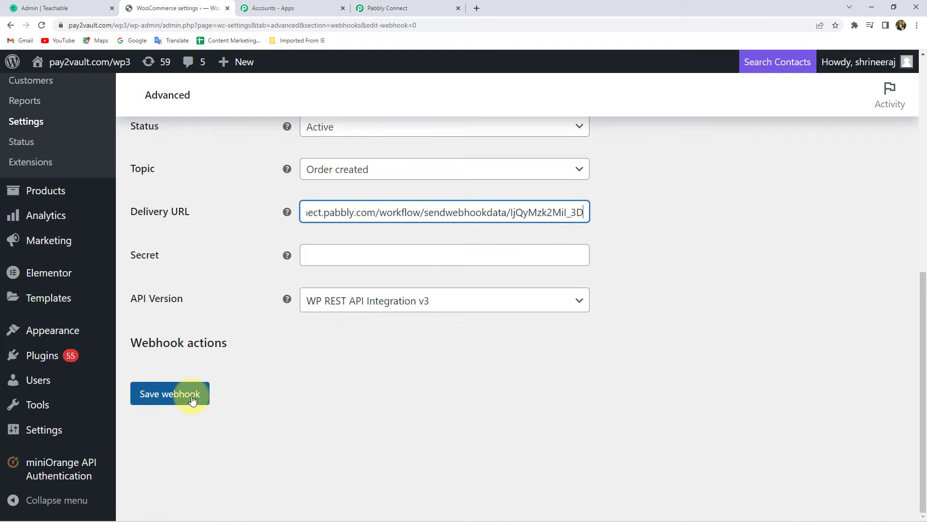
left_click(193, 398)
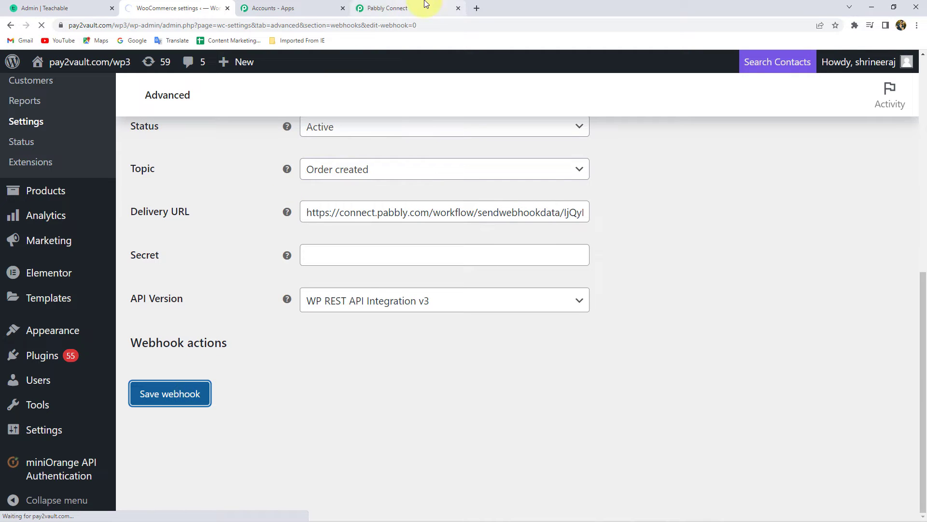
- Switch to Pabbly Connect, check the response received by the WooCommerce trigger and start re-capturing the webhook response
left_click(408, 8)
scroll(331, 238, "down", 2)
scroll(325, 268, "down", 1)
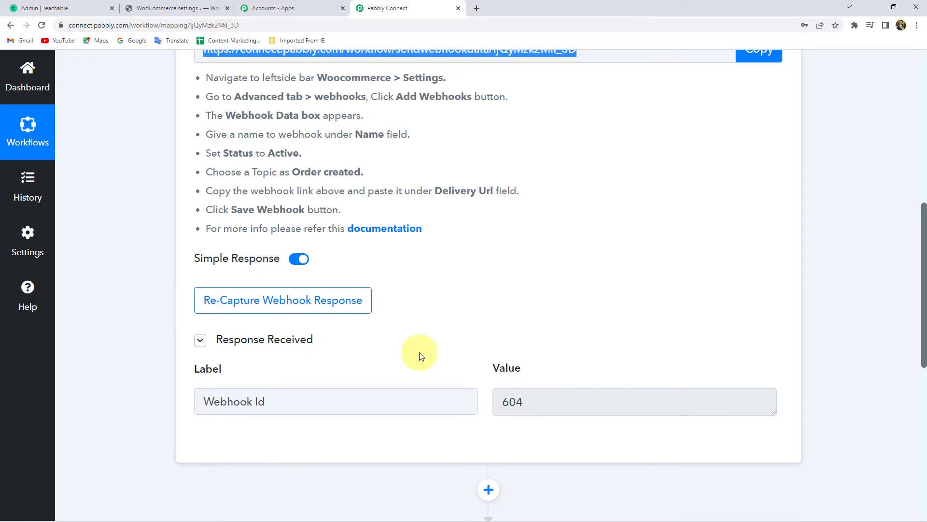
left_click_drag(568, 407, 451, 393)
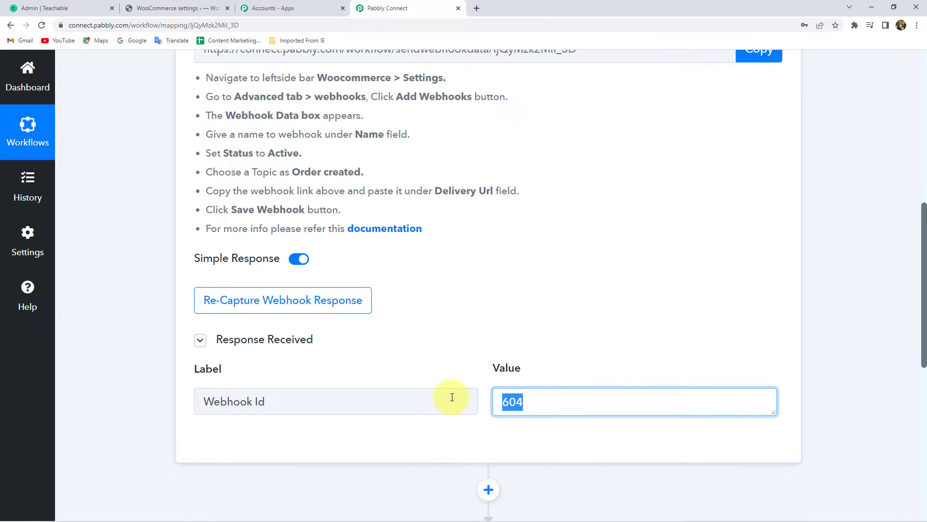
left_click(478, 282)
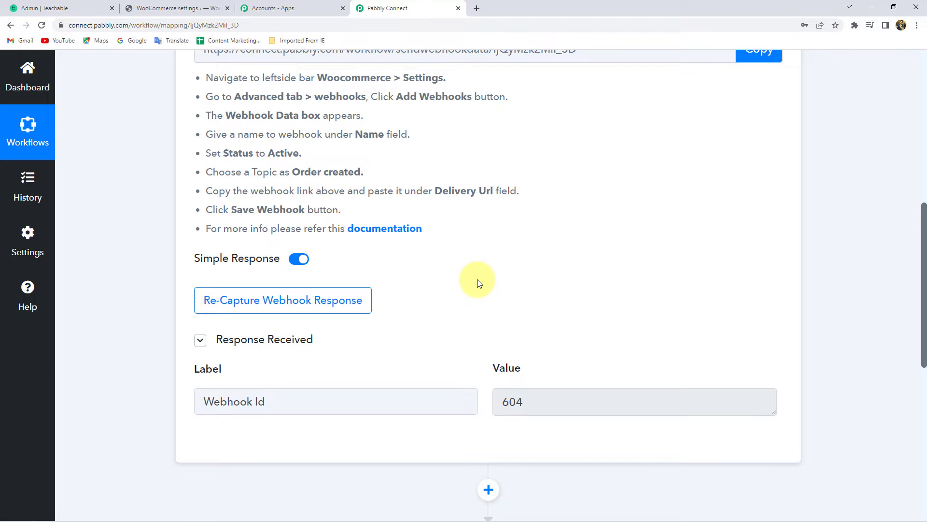
left_click(284, 303)
left_click(435, 370)
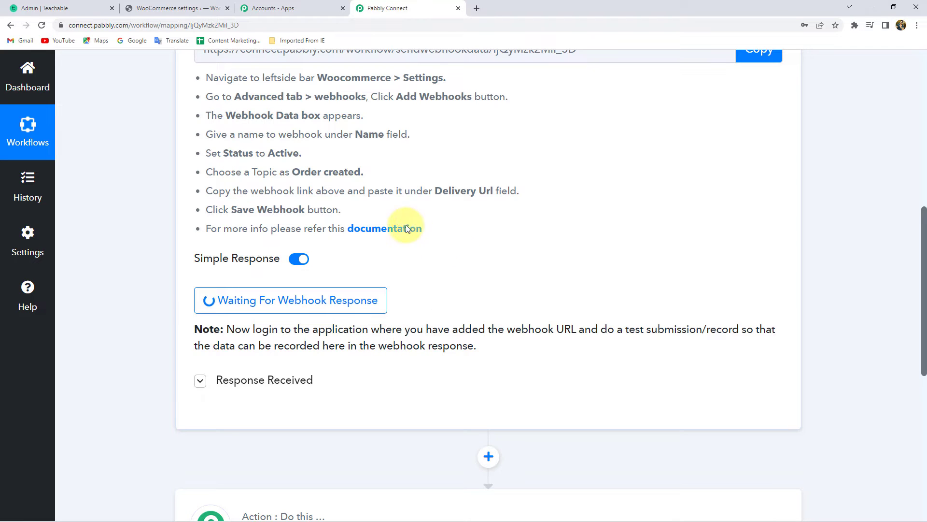
- Switch to the WordPress site, visit its store and open the second page of products
left_click(188, 4)
mouse_move(61, 65)
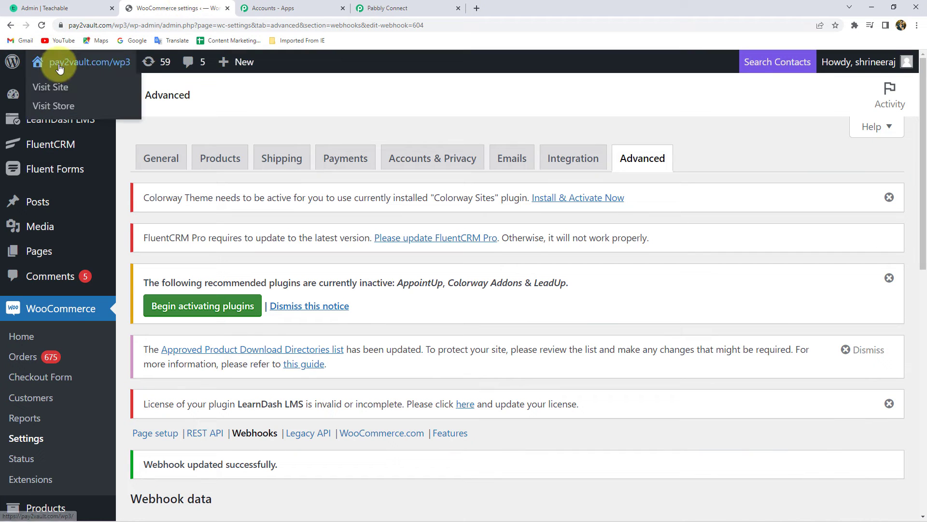
left_click(57, 111)
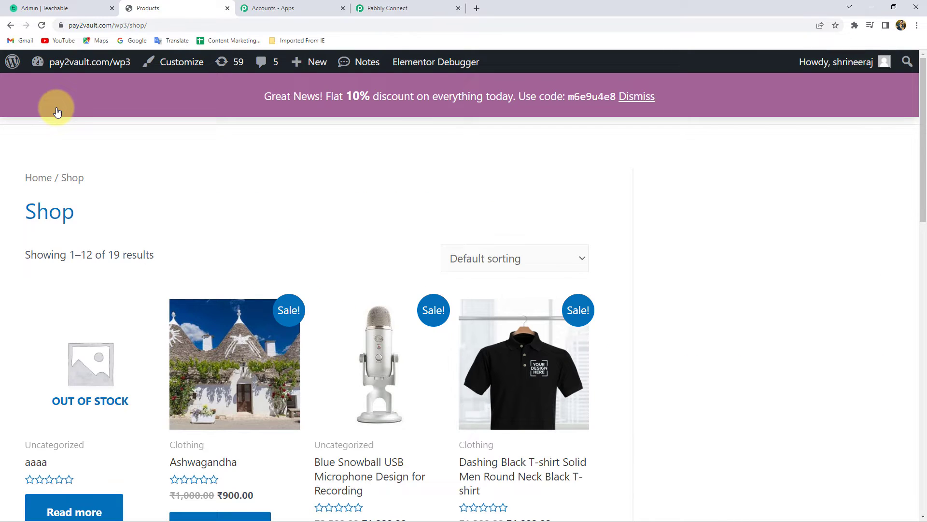
scroll(362, 265, "down", 10)
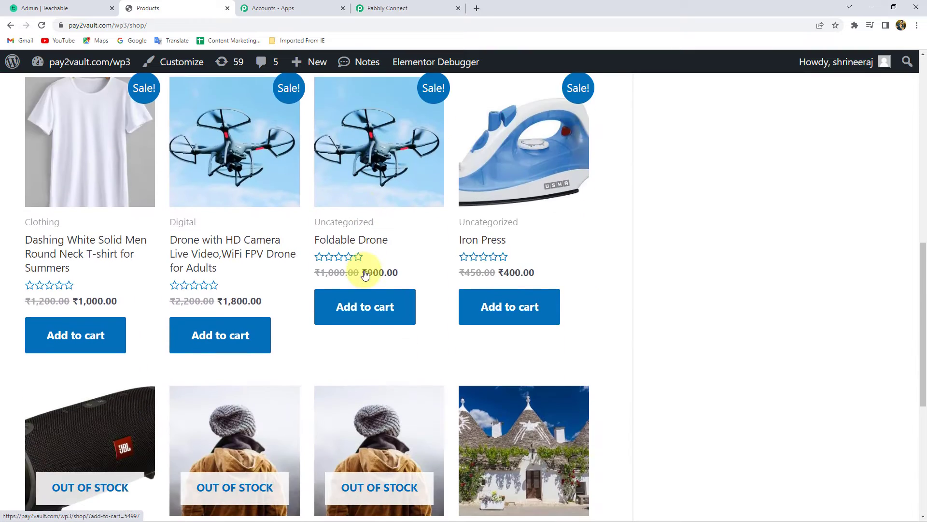
scroll(365, 275, "down", 6)
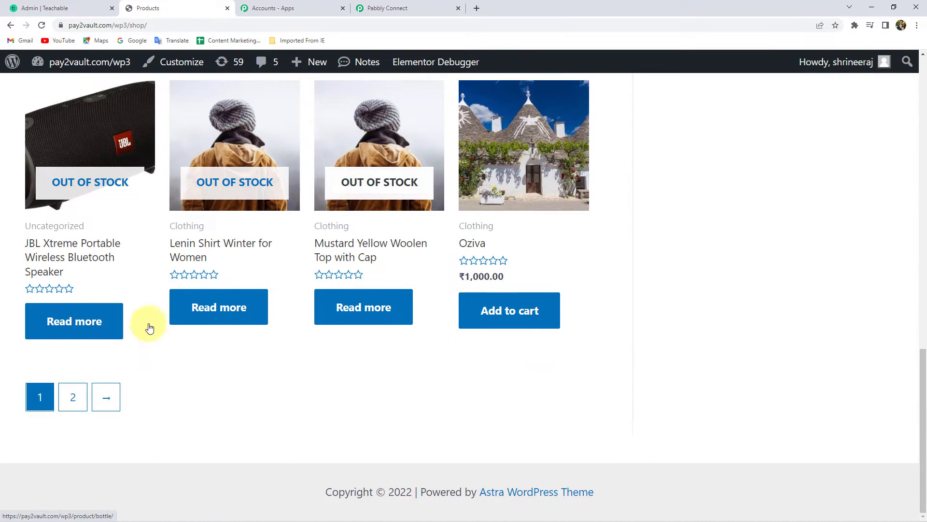
left_click(73, 397)
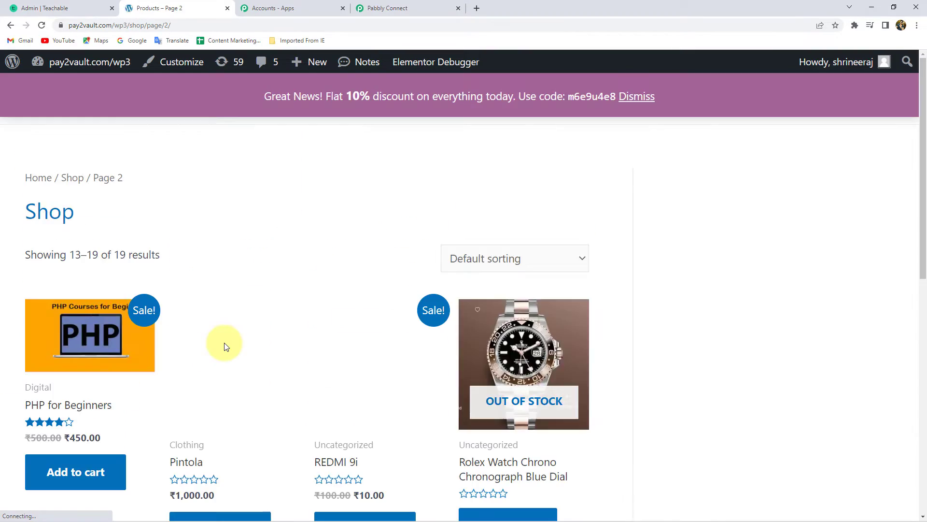
- Add the PHP for Beginners product to the cart and proceed to checkout
scroll(224, 343, "down", 2)
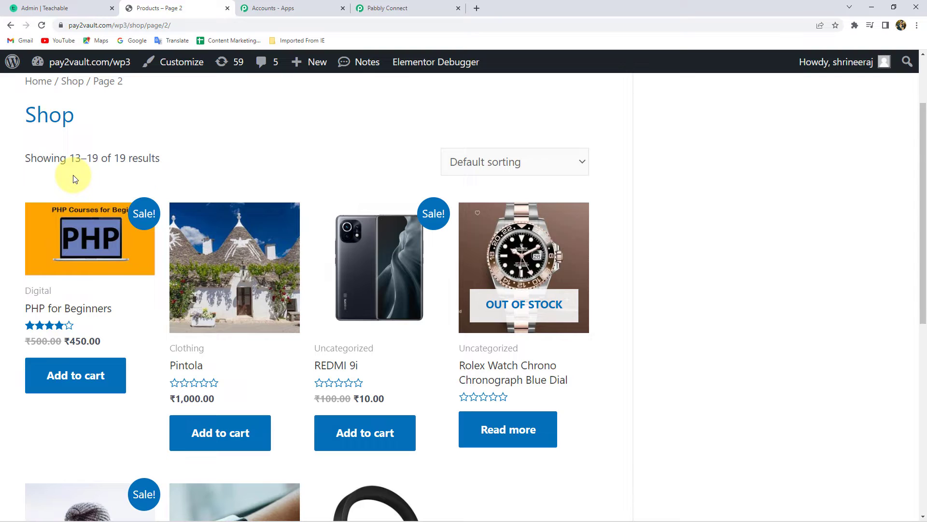
left_click(72, 384)
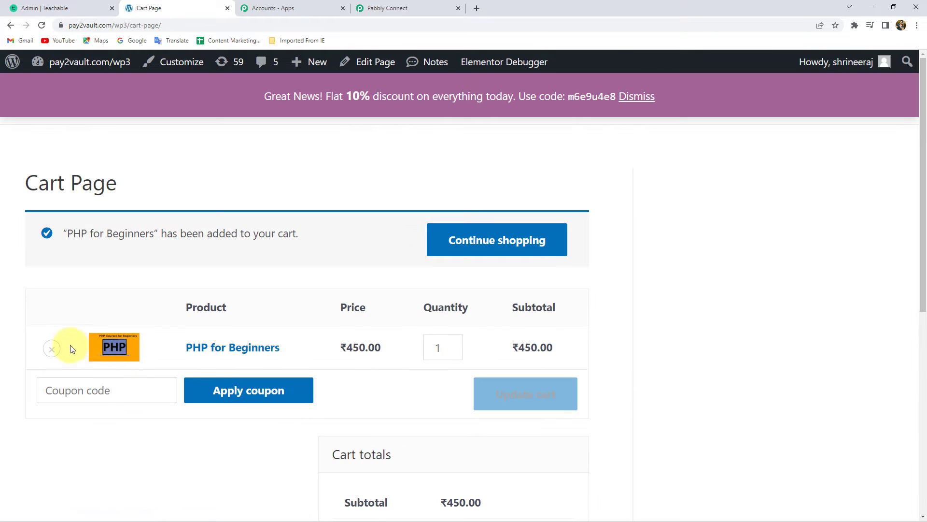
scroll(435, 387, "down", 4)
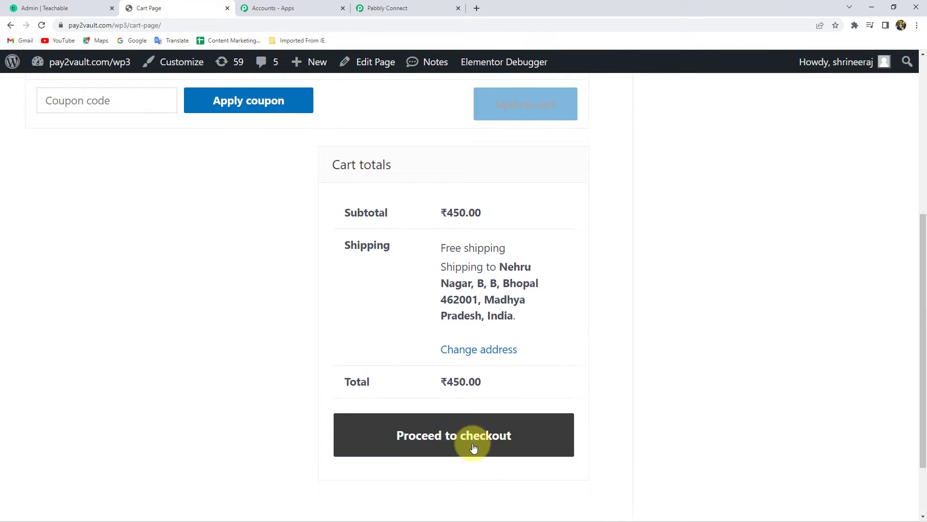
left_click(456, 442)
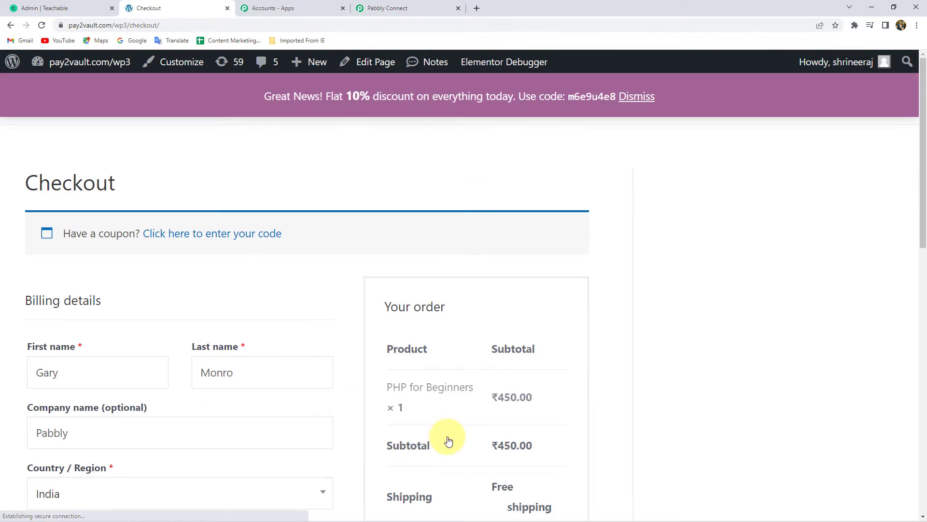
- Replace the first and last name in the checkout billing details with the test customer's name
scroll(74, 378, "down", 1)
scroll(74, 377, "down", 3)
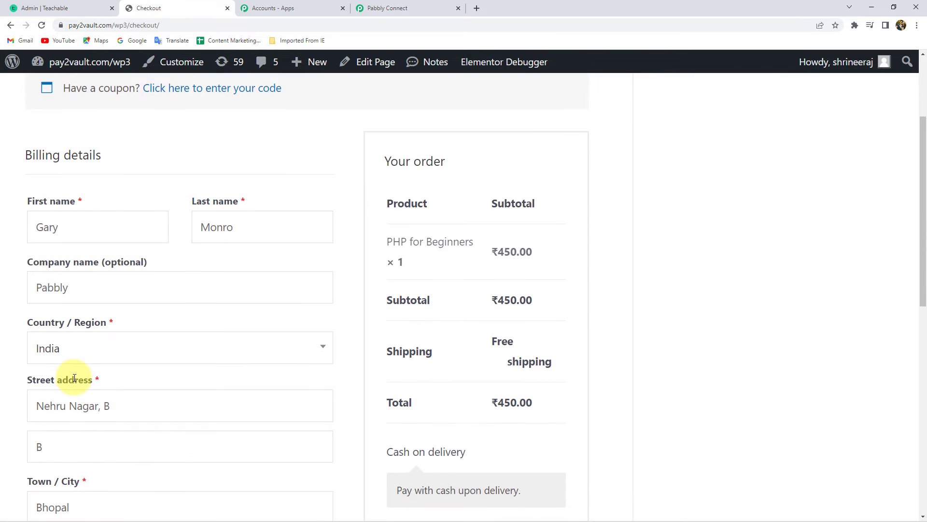
double_click(82, 177)
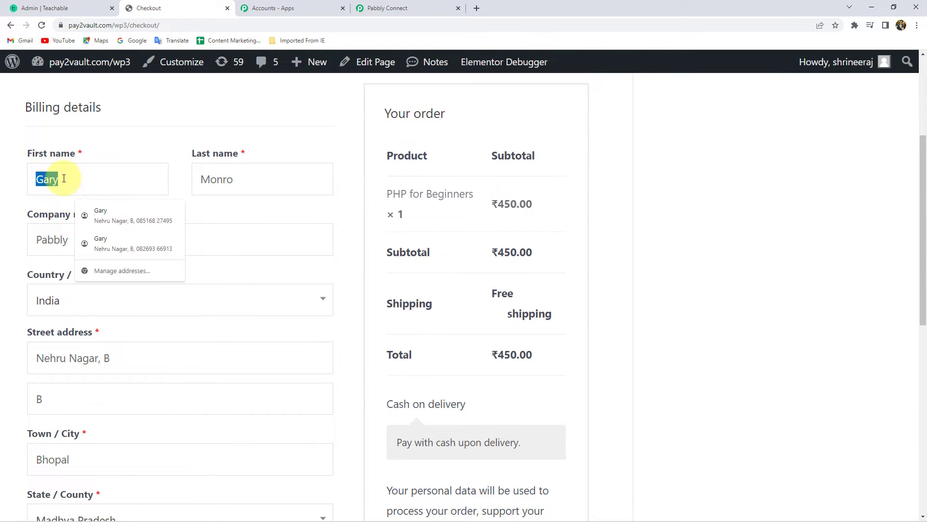
left_click_drag(80, 177, 1, 179)
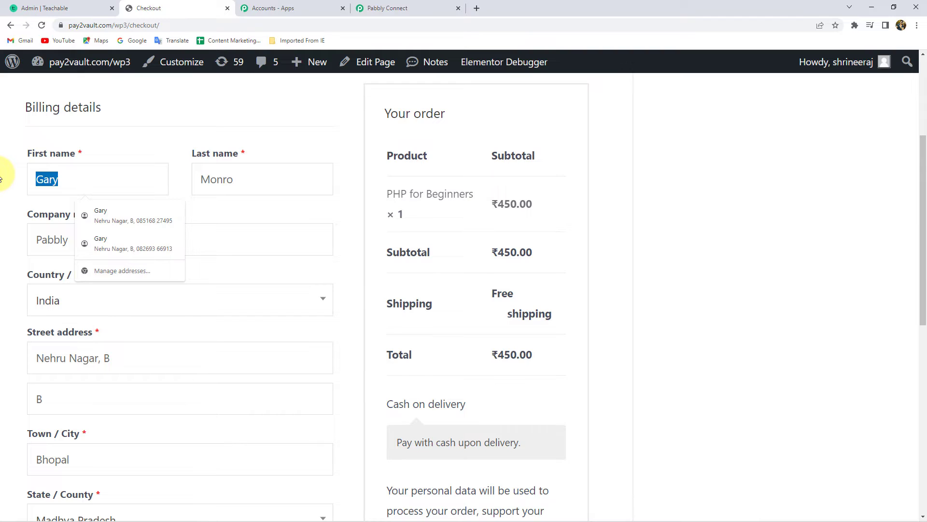
type("ja")
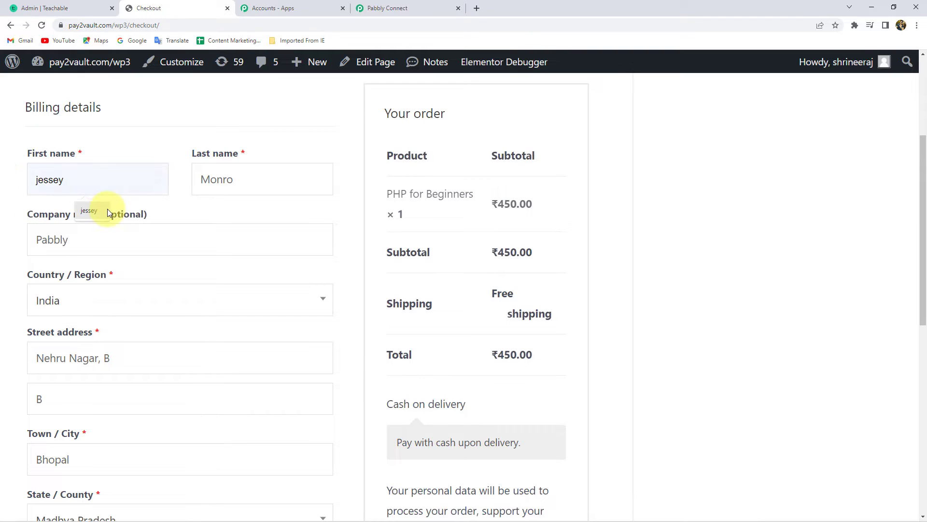
left_click(105, 209)
left_click(218, 183)
double_click(218, 182)
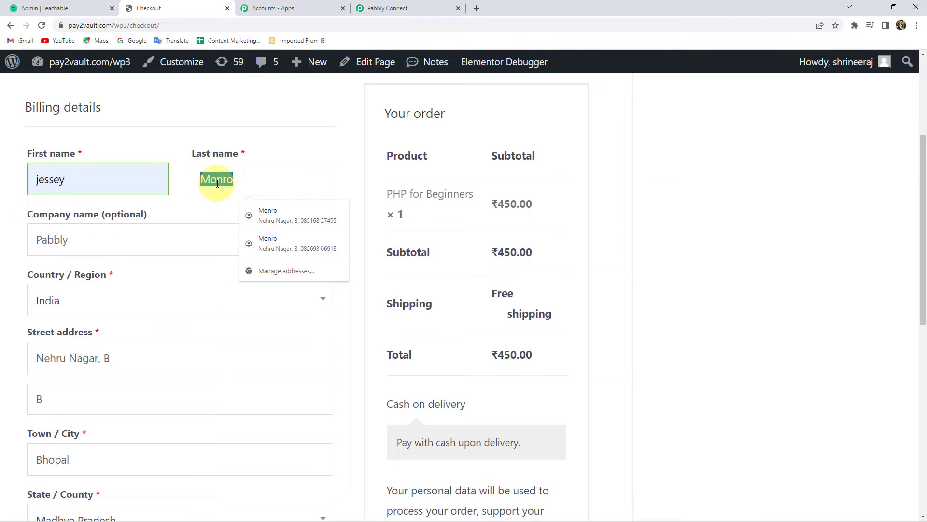
type("Me")
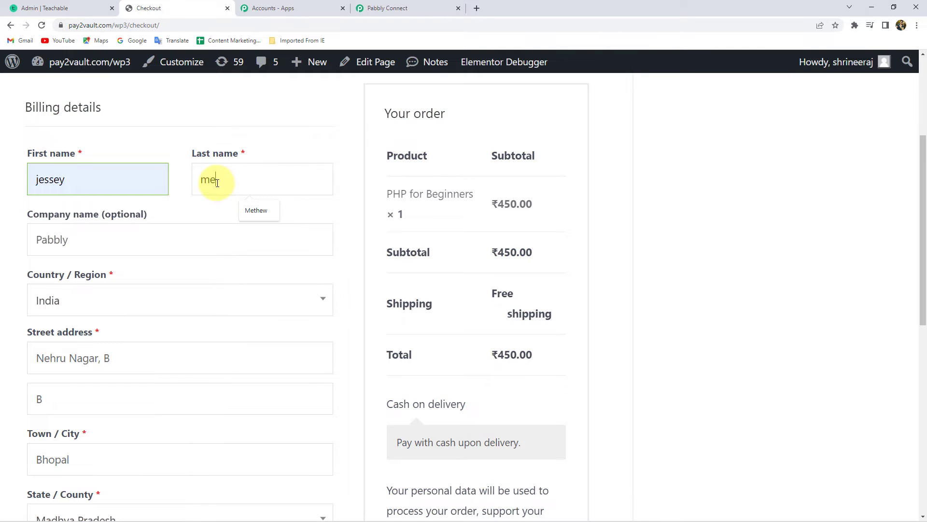
left_click(260, 207)
left_click_drag(93, 227, 2, 232)
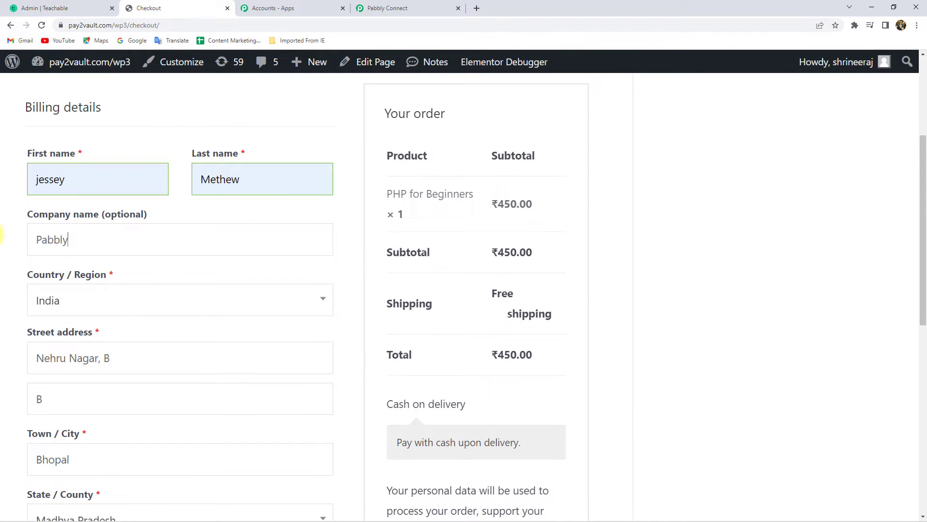
left_click(2, 233)
- Try to replace the phone number in the billing details and undo the changes
scroll(2, 234, "down", 1)
scroll(77, 261, "down", 7)
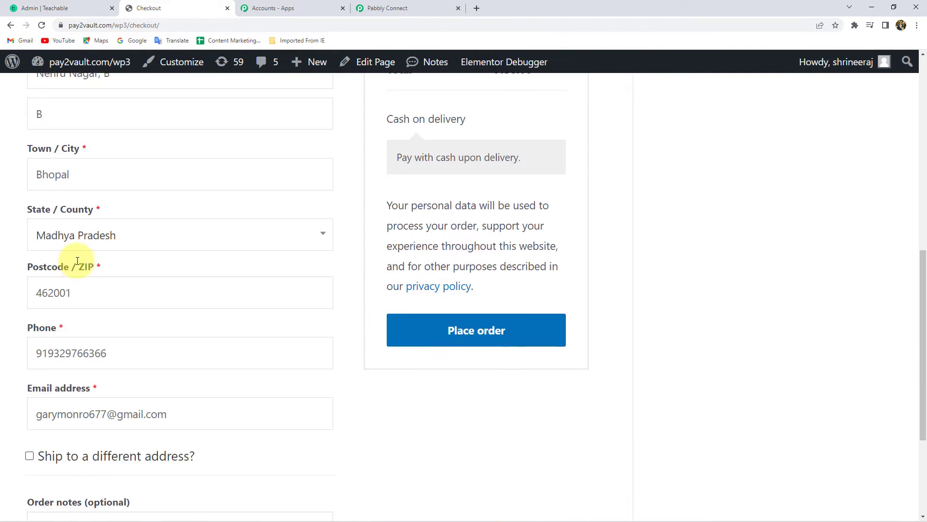
left_click_drag(170, 304, 38, 287)
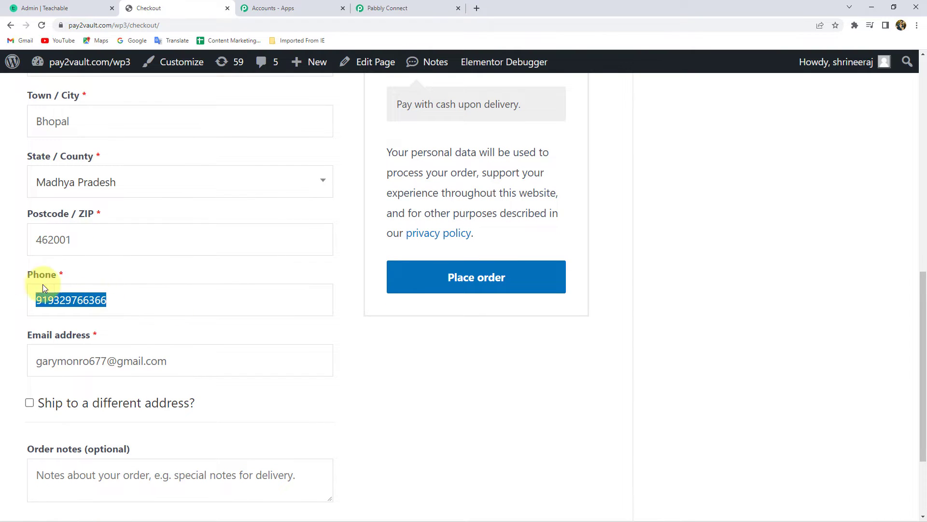
key("BackSpace")
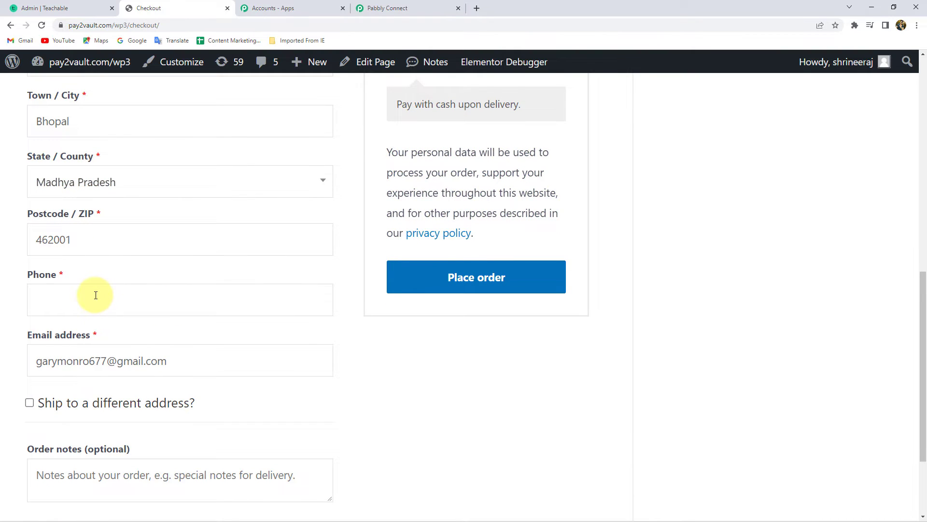
type("91XXXXXXXXXX")
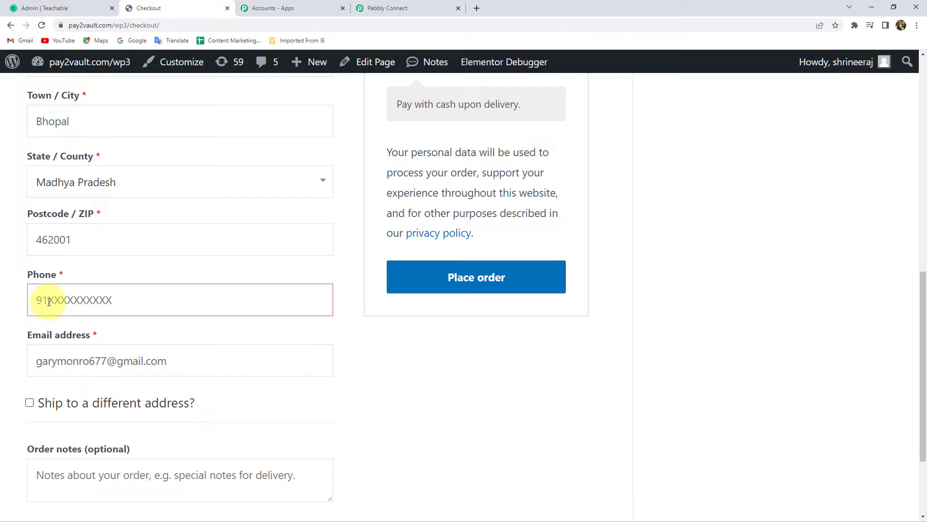
left_click(49, 302)
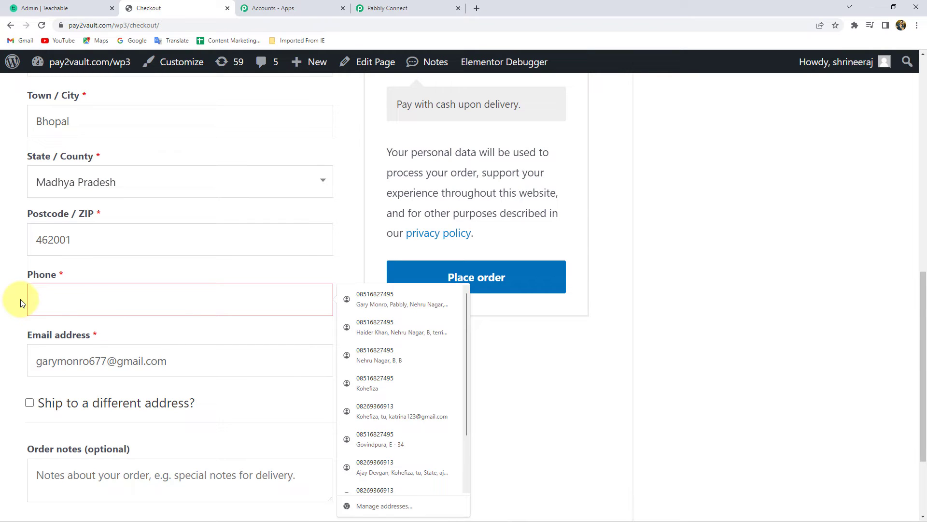
left_click(22, 304)
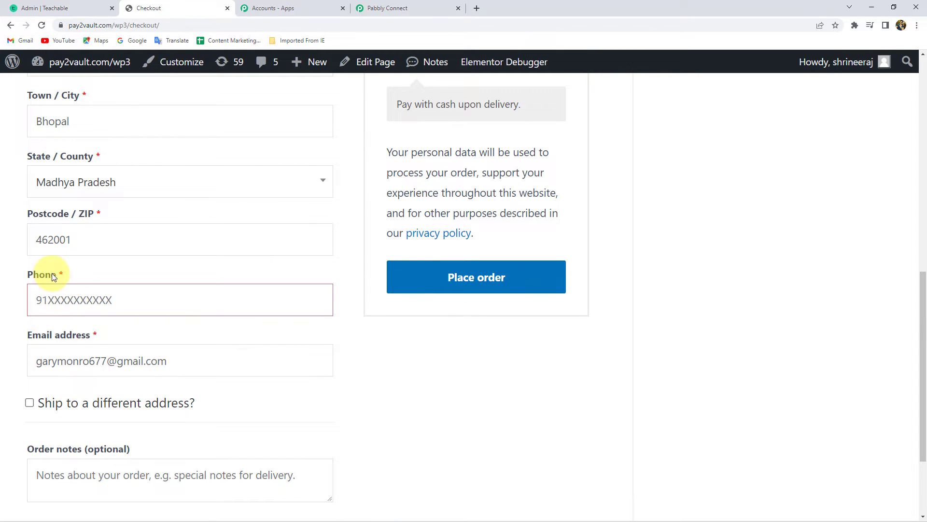
left_click(49, 299)
key("ctrl+v")
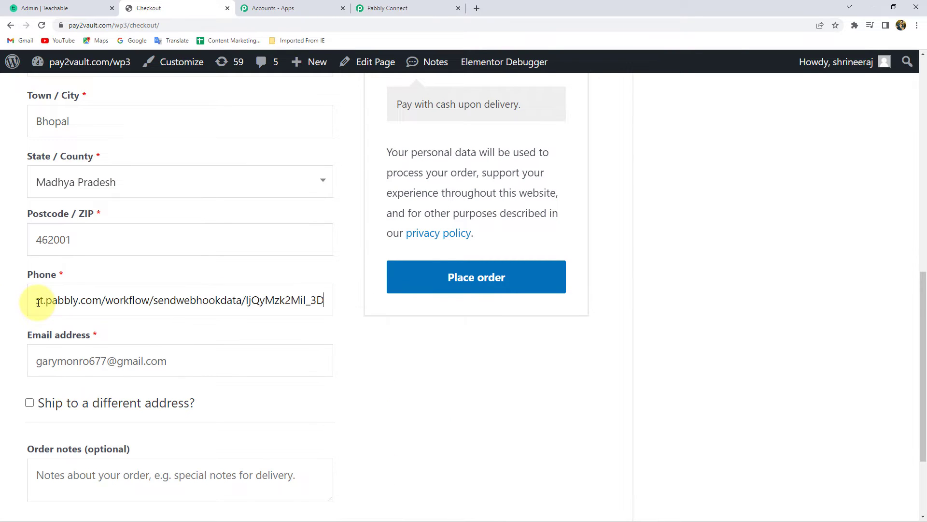
key("ctrl+z")
key("ctrl+z")
left_click(8, 297)
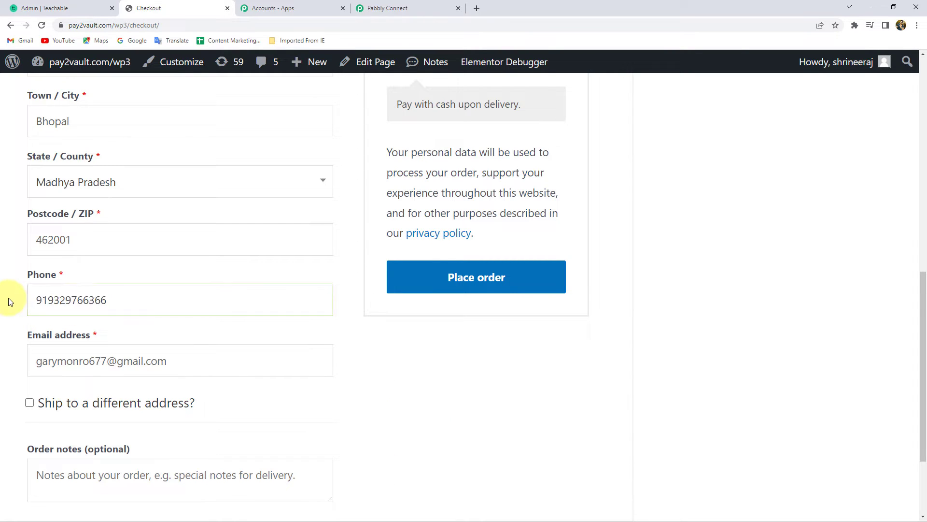
- Place the cash-on-delivery test order for the PHP for Beginners product
scroll(8, 297, "down", 2)
scroll(486, 292, "up", 3)
left_click(481, 324)
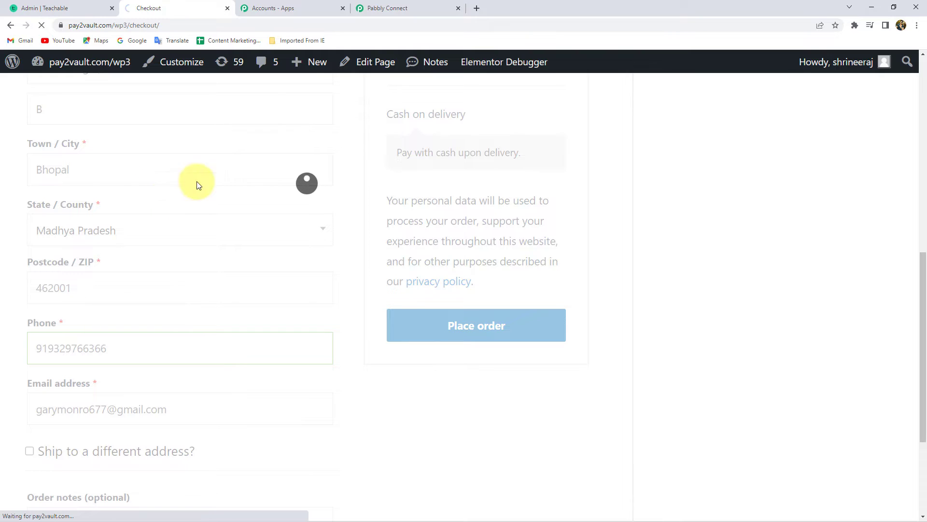
- Check the webhook capture status in Pabbly Connect and review the order details on the store's checkout page
left_click(393, 6)
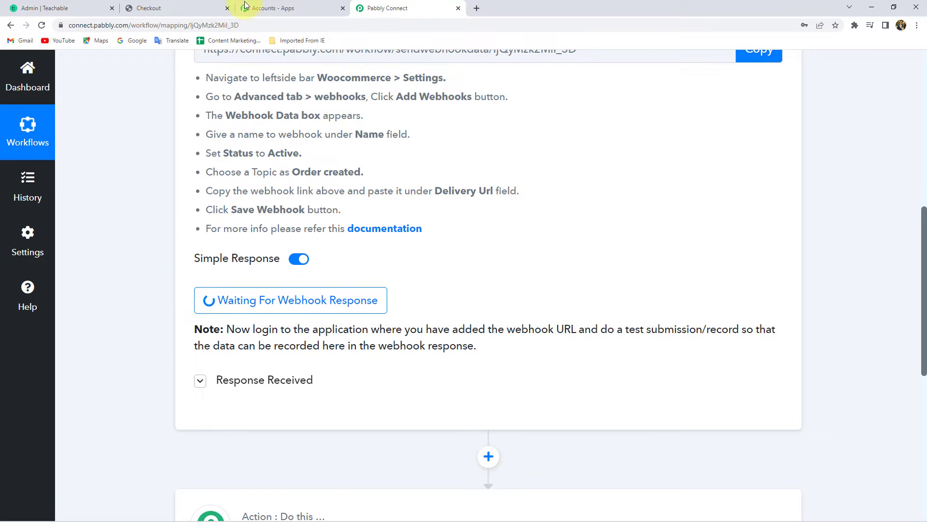
left_click(150, 8)
left_click(42, 26)
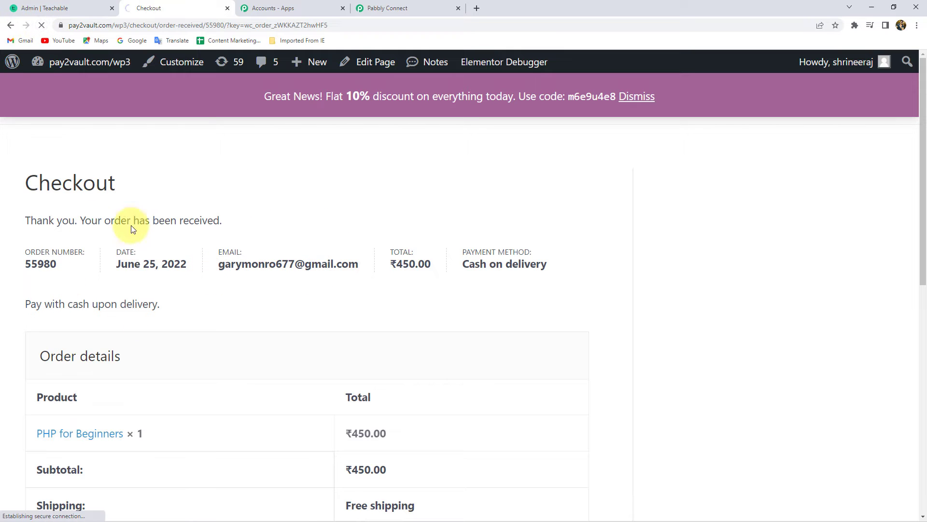
scroll(82, 233, "down", 1)
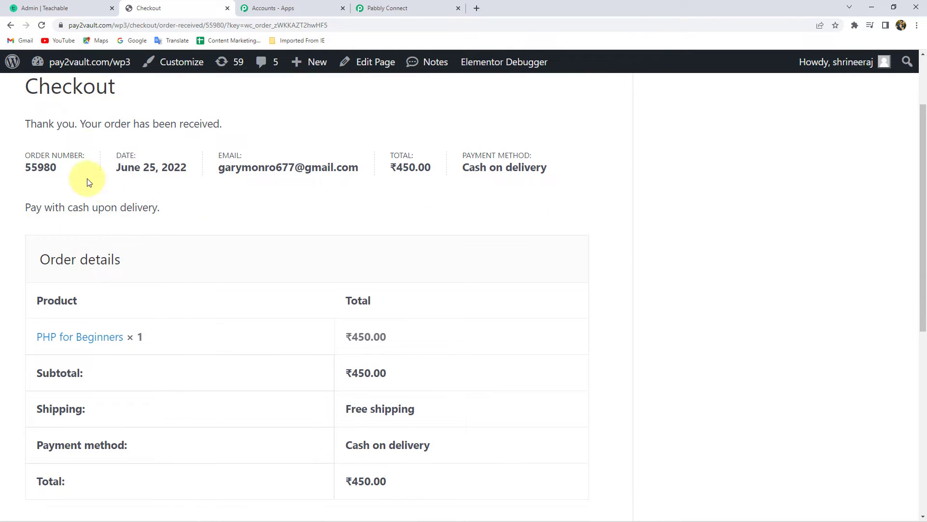
scroll(109, 166, "up", 2)
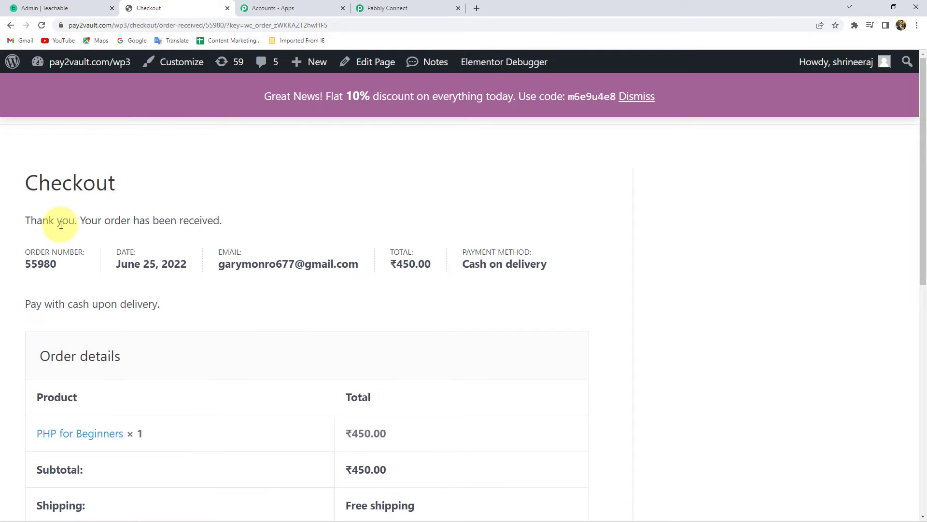
- Switch to the Pabbly Connect workflow and examine the general order fields in the WooCommerce trigger's webhook response
left_click(410, 8)
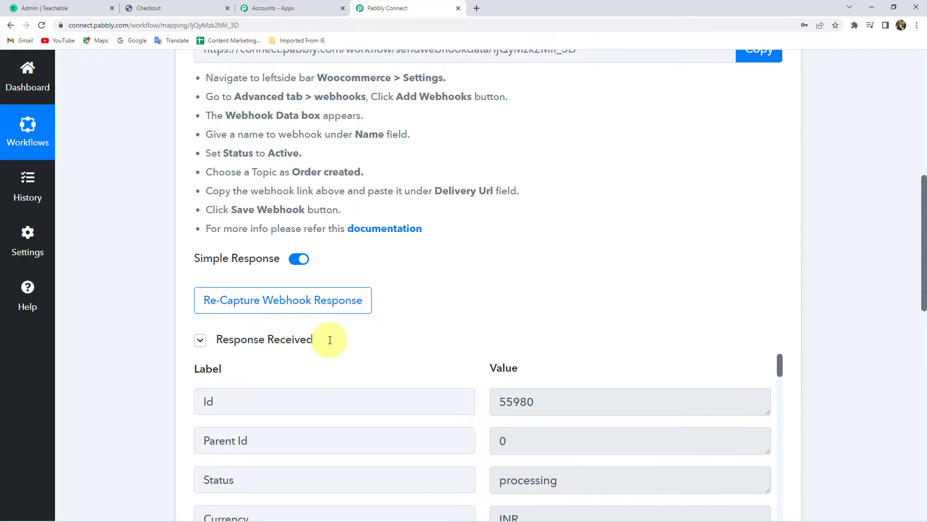
left_click_drag(330, 340, 158, 303)
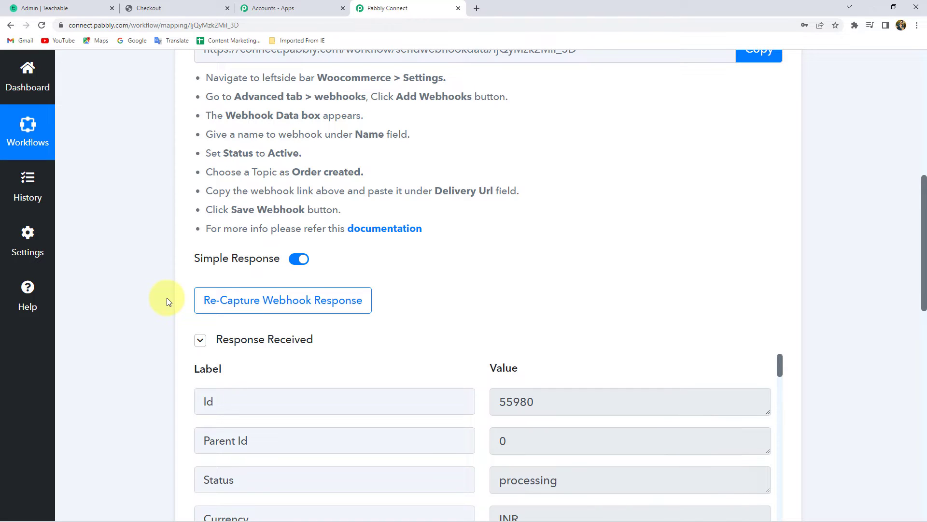
scroll(166, 298, "down", 4)
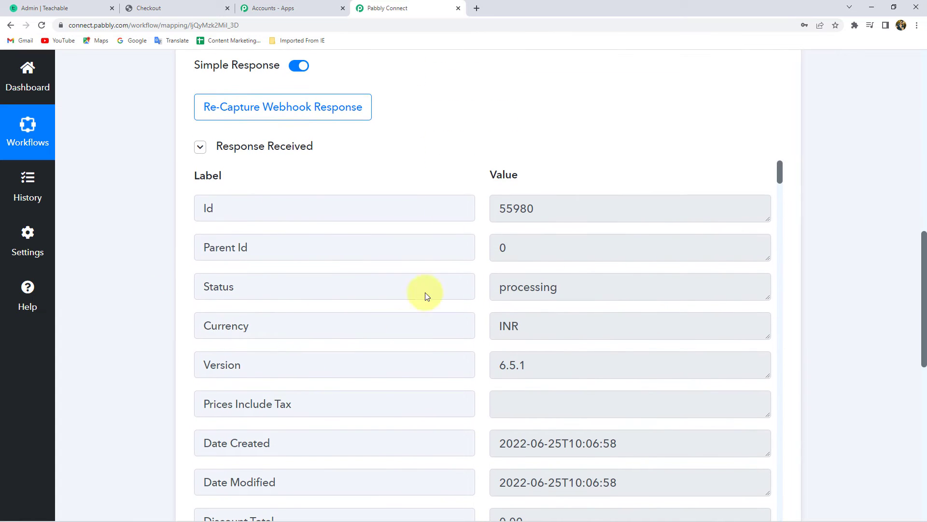
scroll(169, 239, "down", 2)
scroll(534, 256, "down", 6)
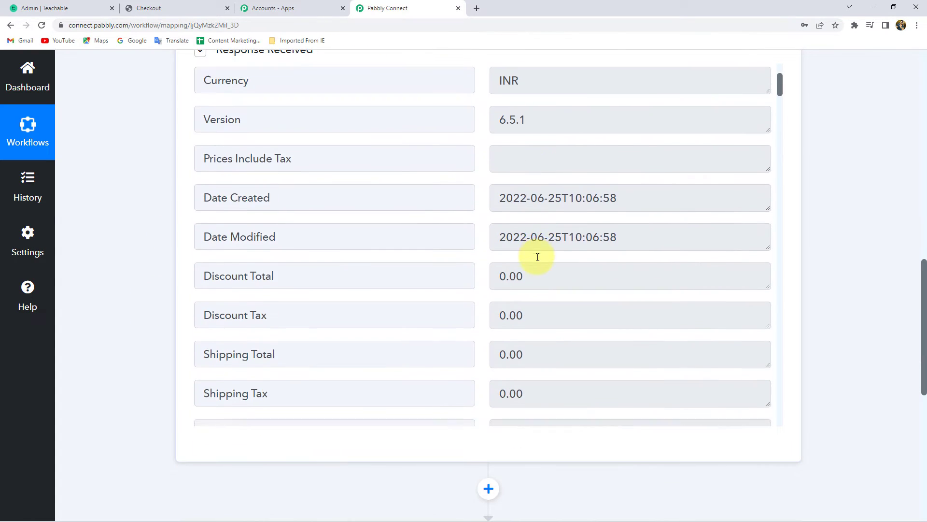
scroll(537, 257, "down", 3)
left_click_drag(532, 225, 564, 193)
left_click(564, 193)
scroll(519, 222, "down", 3)
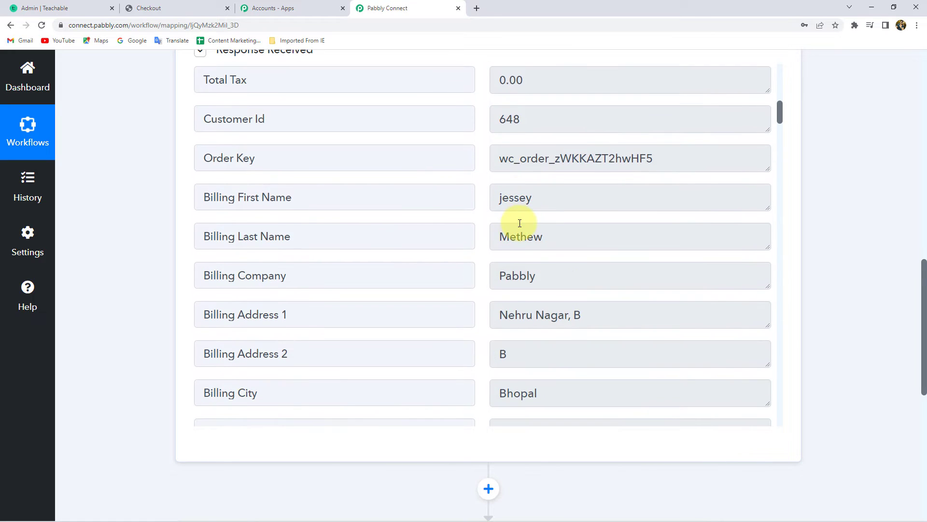
- Examine the billing name, company, address, email and phone fields in the webhook response
left_click(557, 196)
left_click(594, 238)
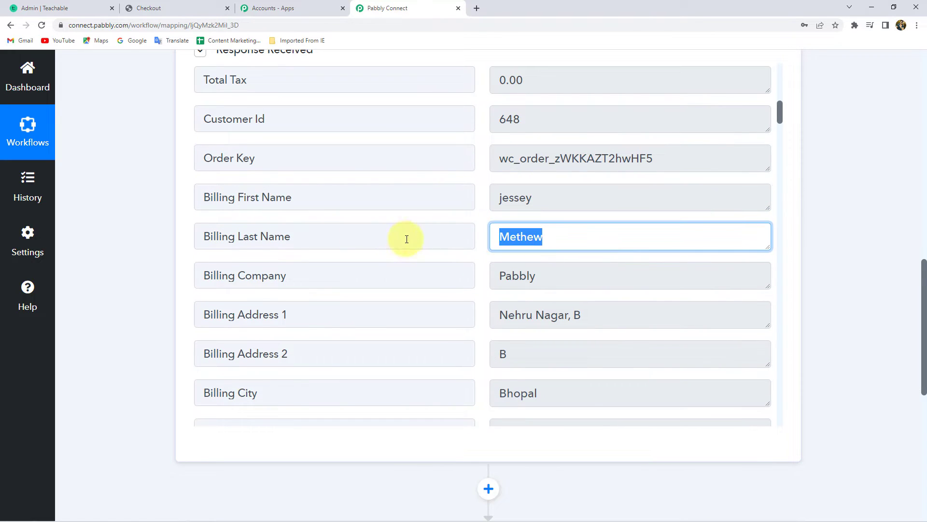
scroll(531, 256, "down", 1)
left_click(555, 229)
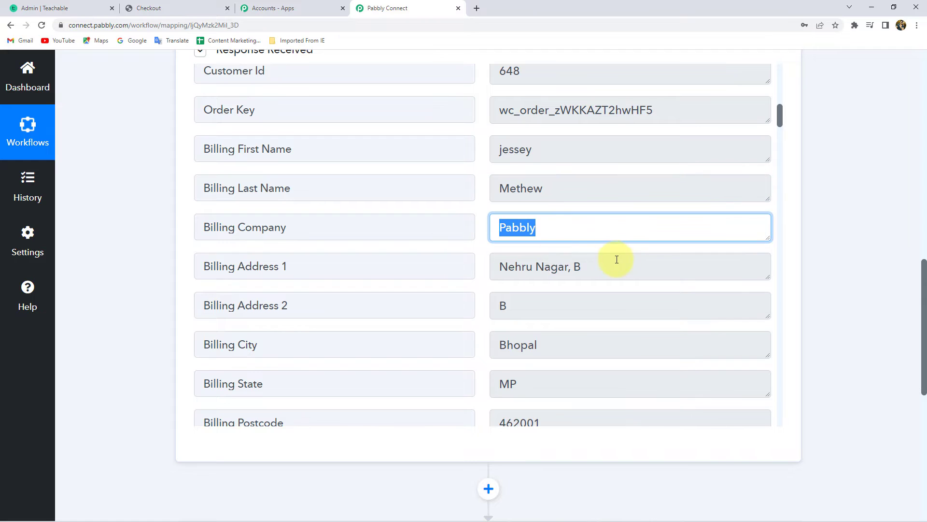
left_click(568, 276)
scroll(570, 275, "down", 5)
left_click(642, 260)
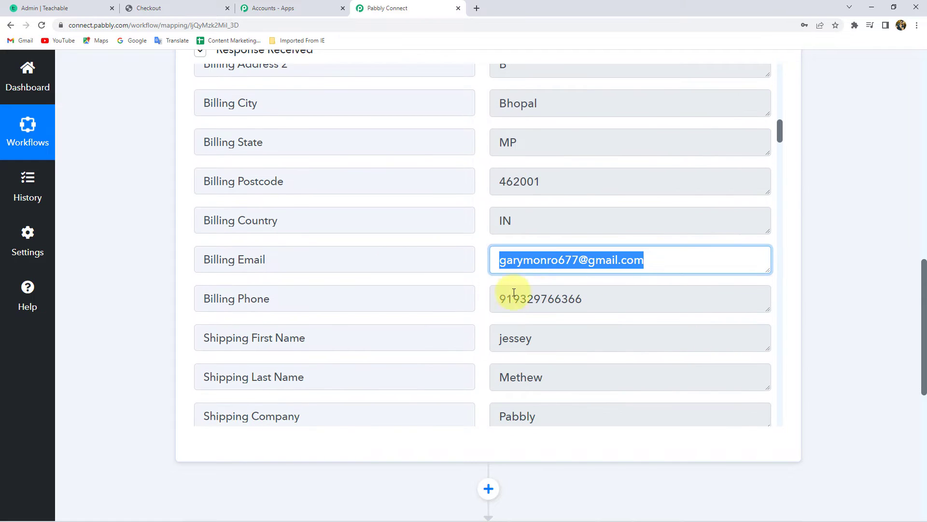
left_click(612, 299)
scroll(604, 290, "down", 2)
- Examine the shipping and payment fields in the webhook response
left_click(556, 242)
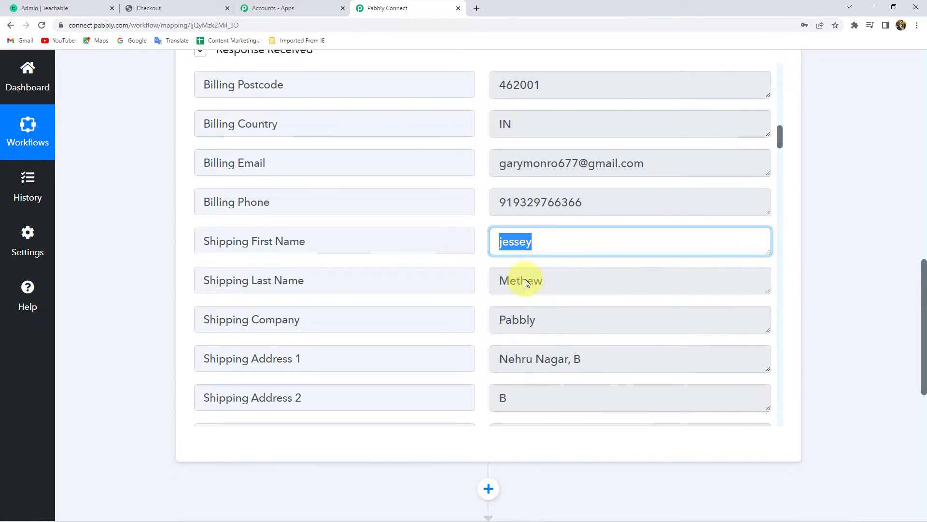
left_click(586, 290)
scroll(586, 295, "down", 8)
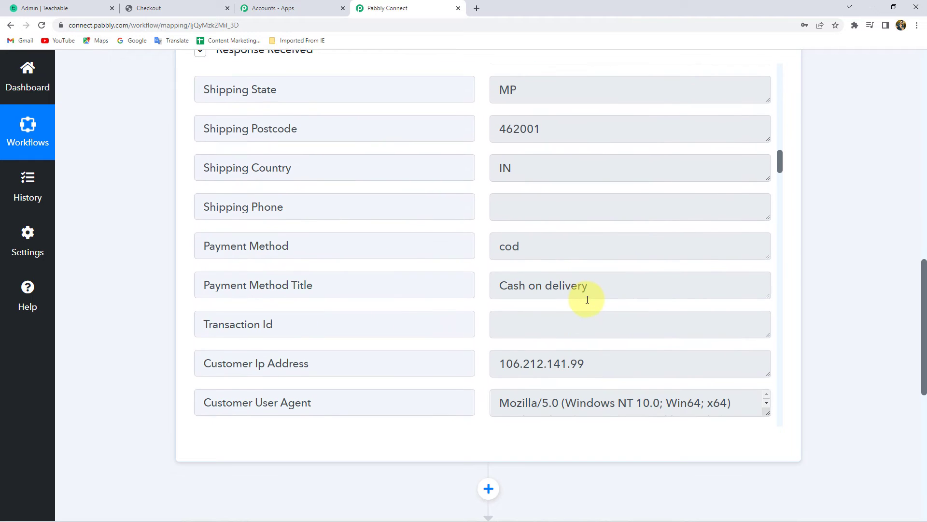
scroll(587, 299, "up", 4)
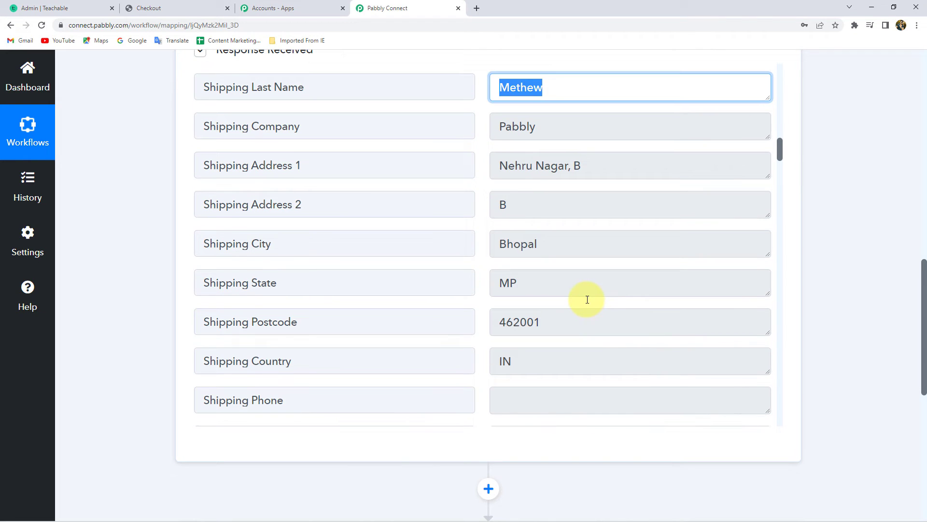
scroll(587, 299, "up", 4)
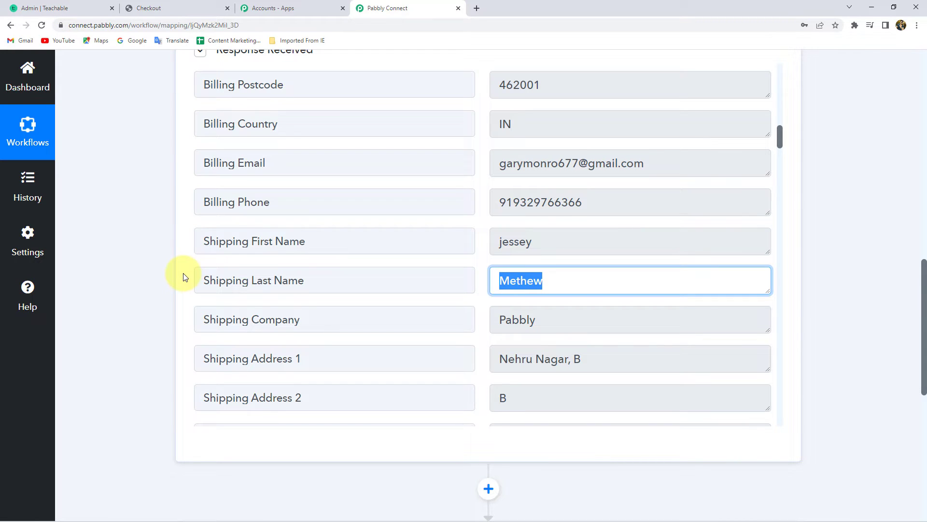
- Check the Teachable course list and insert a new action step directly after the WooCommerce trigger in Pabbly Connect
left_click(55, 7)
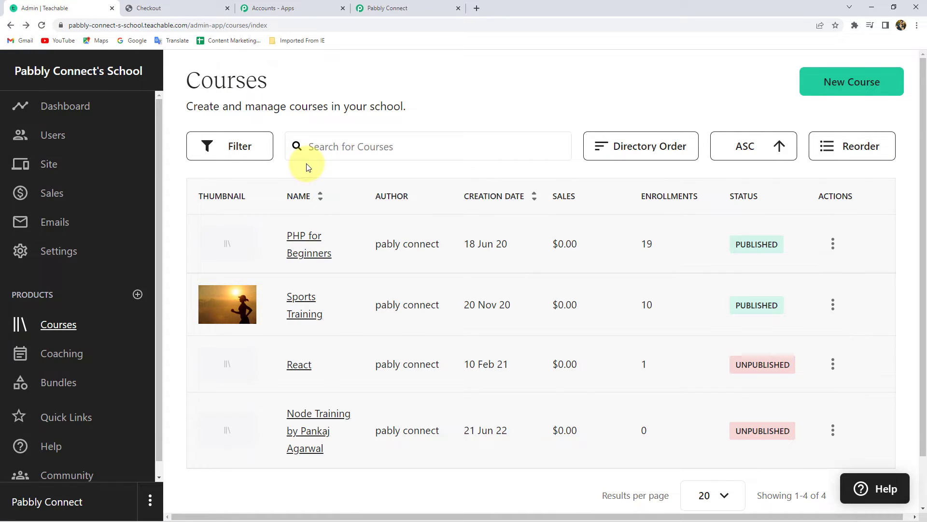
left_click(387, 5)
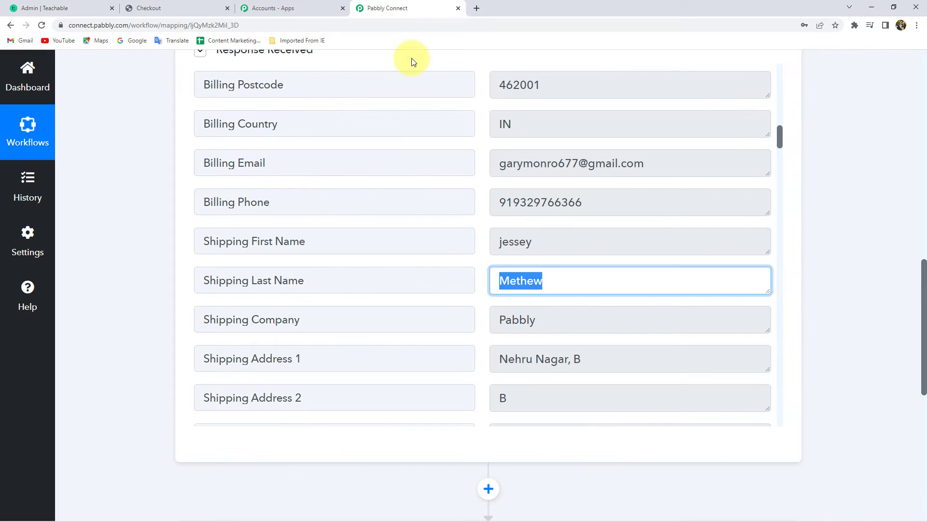
scroll(832, 227, "down", 2)
scroll(602, 265, "down", 4)
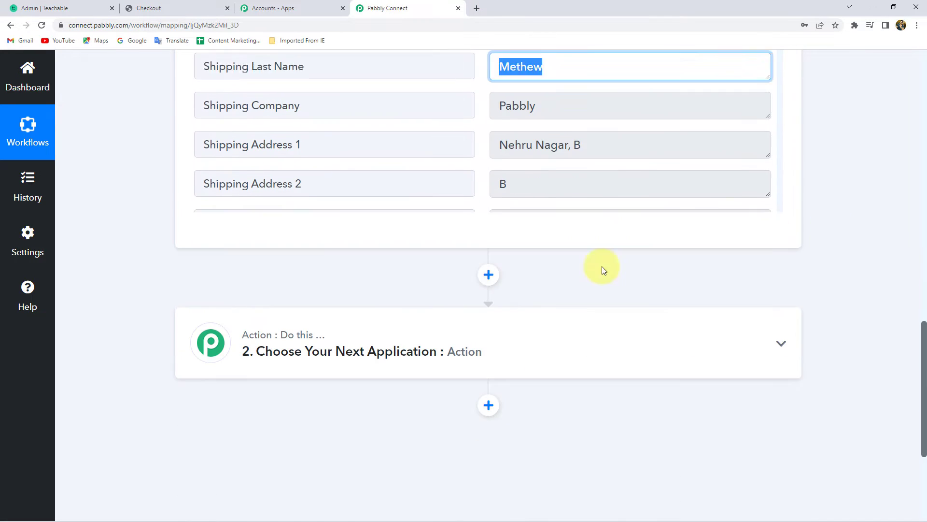
left_click(490, 248)
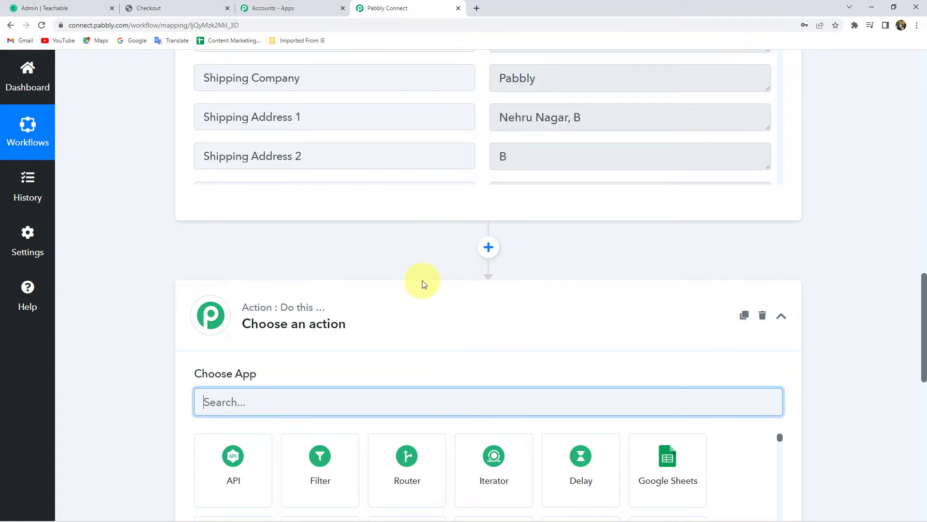
- Compare the product on the store's order confirmation with the PHP for Beginners course in Teachable
left_click(150, 8)
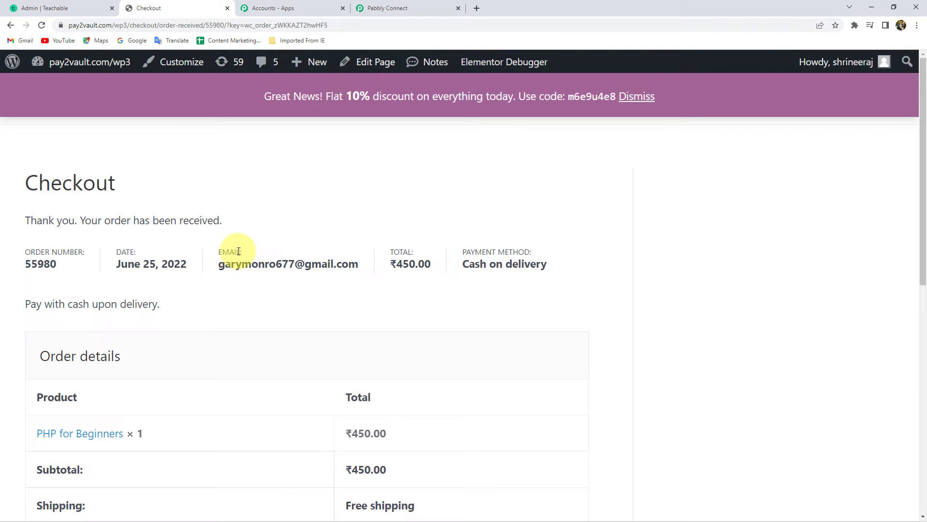
left_click(65, 8)
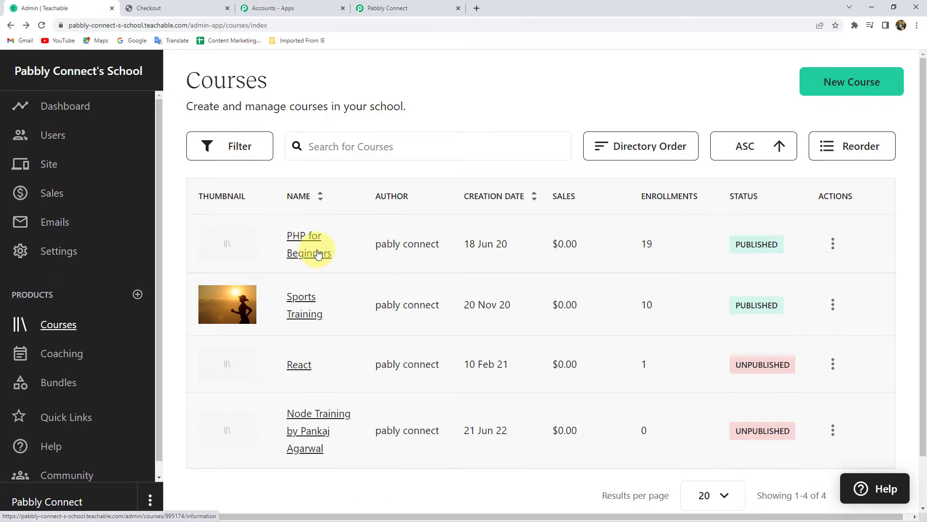
left_click(383, 7)
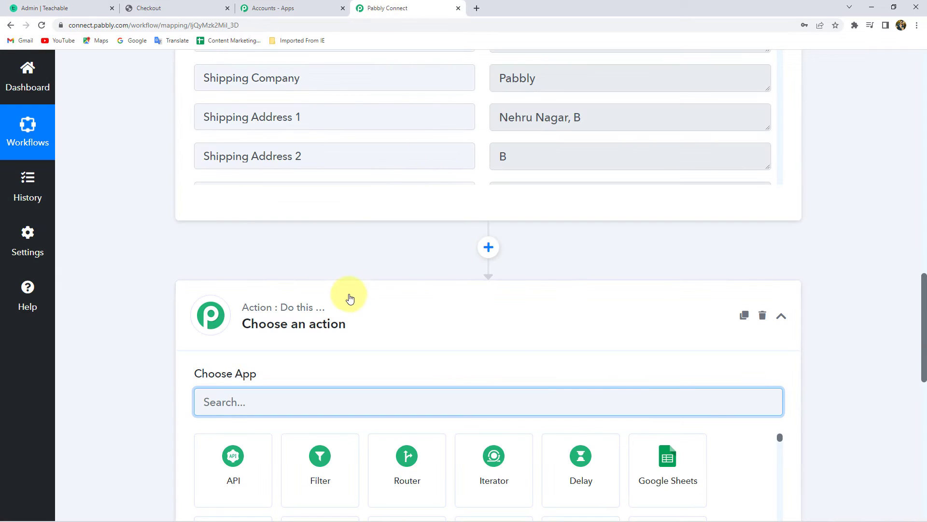
scroll(174, 281, "down", 2)
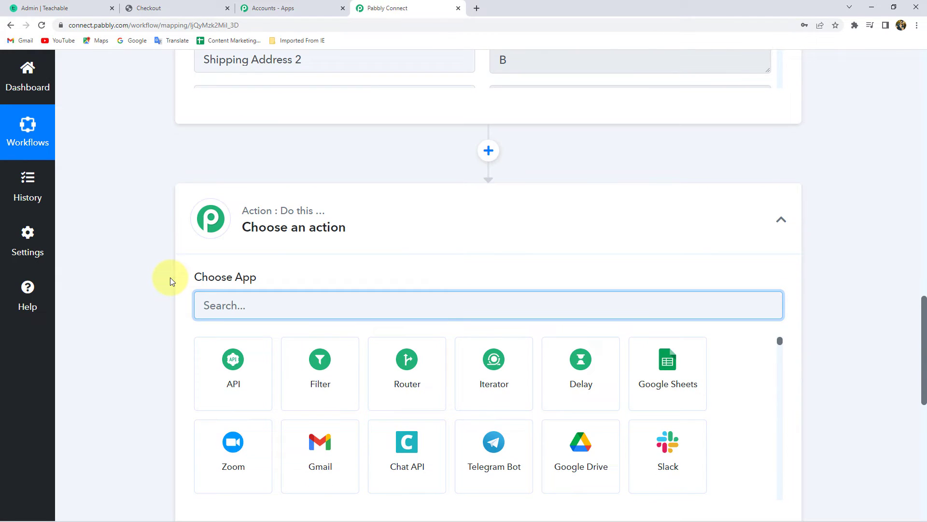
left_click(131, 8)
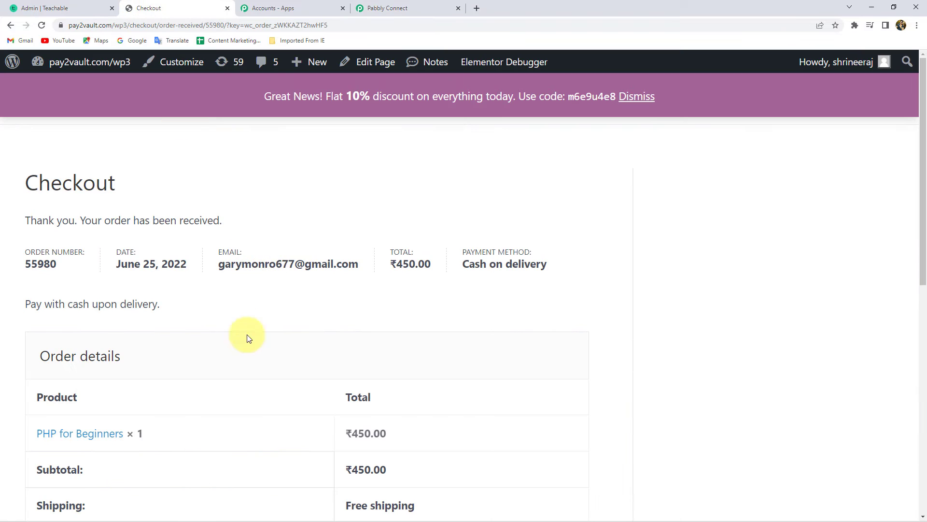
scroll(267, 354, "down", 6)
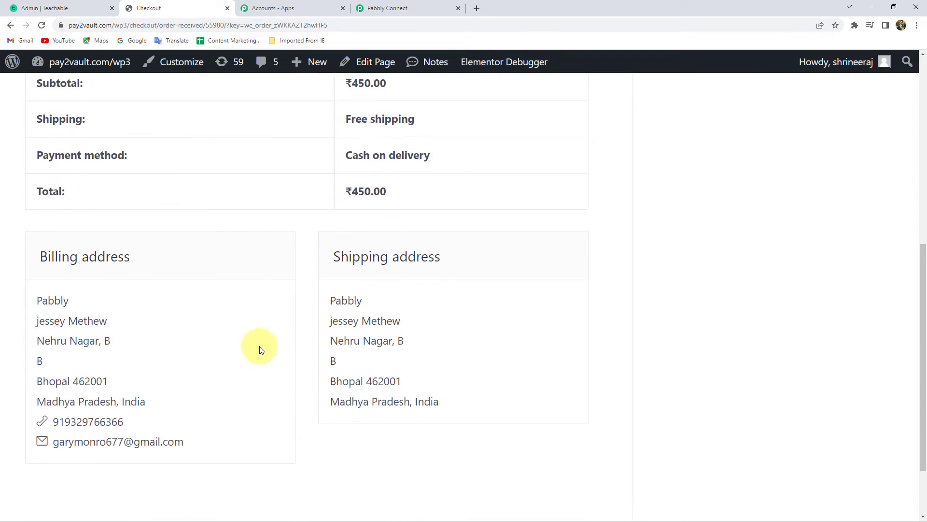
scroll(254, 346, "up", 1)
scroll(207, 348, "up", 5)
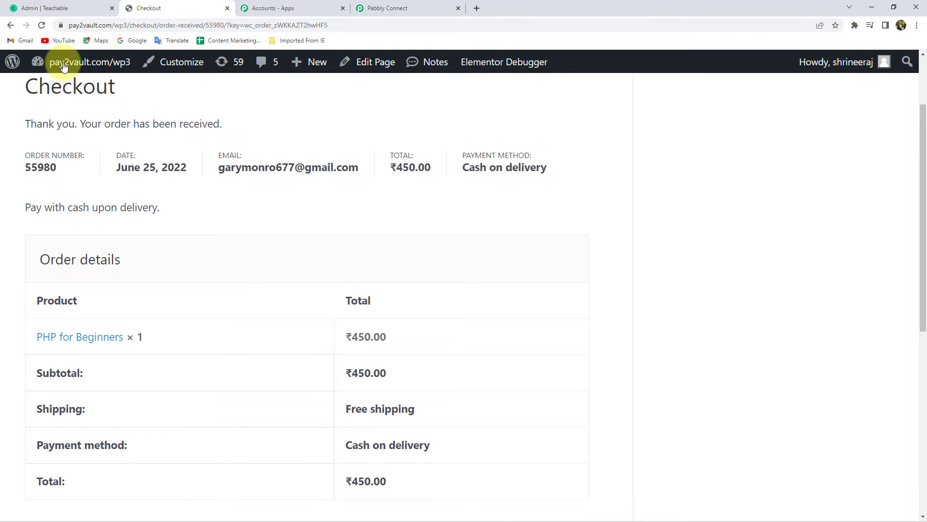
left_click(47, 8)
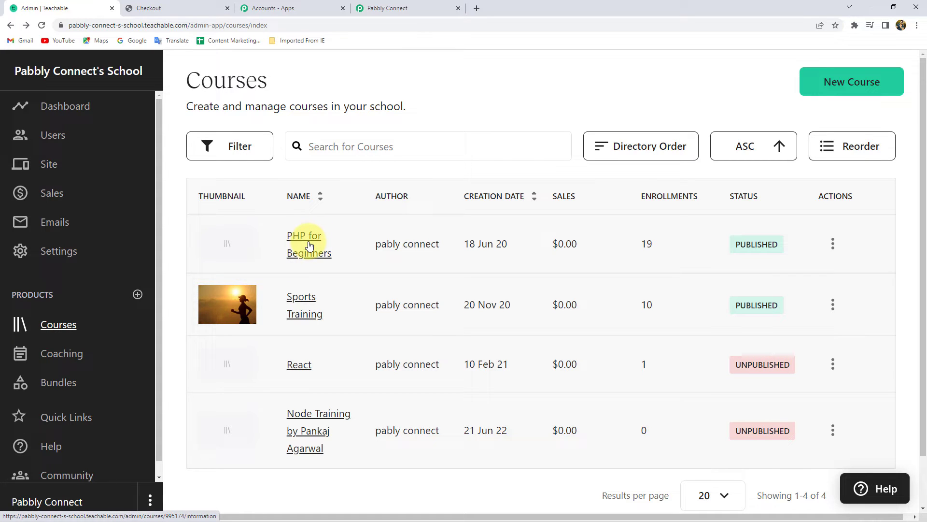
- Switch to the Pabbly Connect workflow and choose Filter by Pabbly as the new step's app
left_click(407, 6)
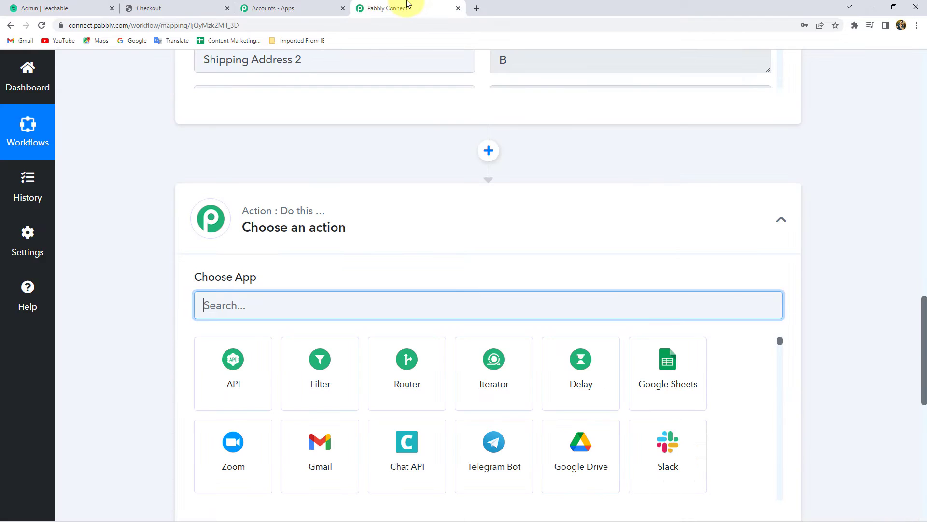
left_click(257, 308)
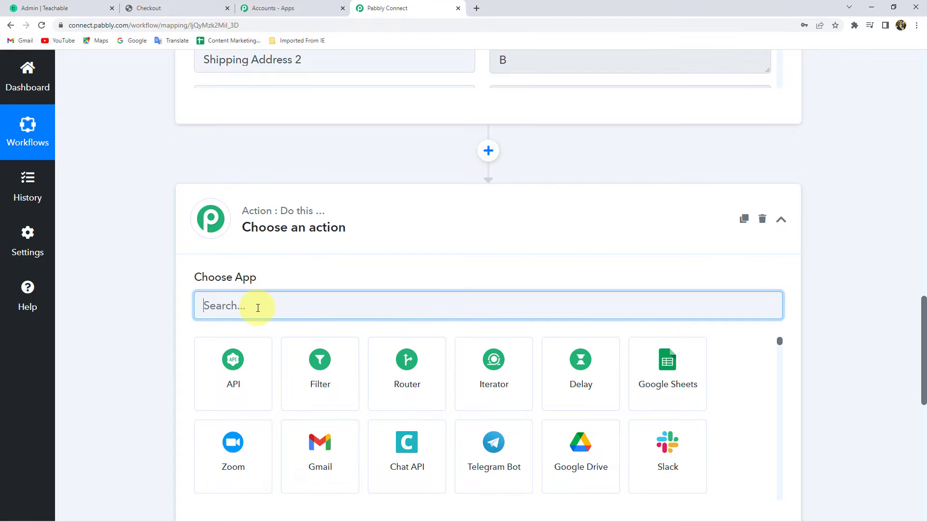
type("Fil")
left_click(246, 362)
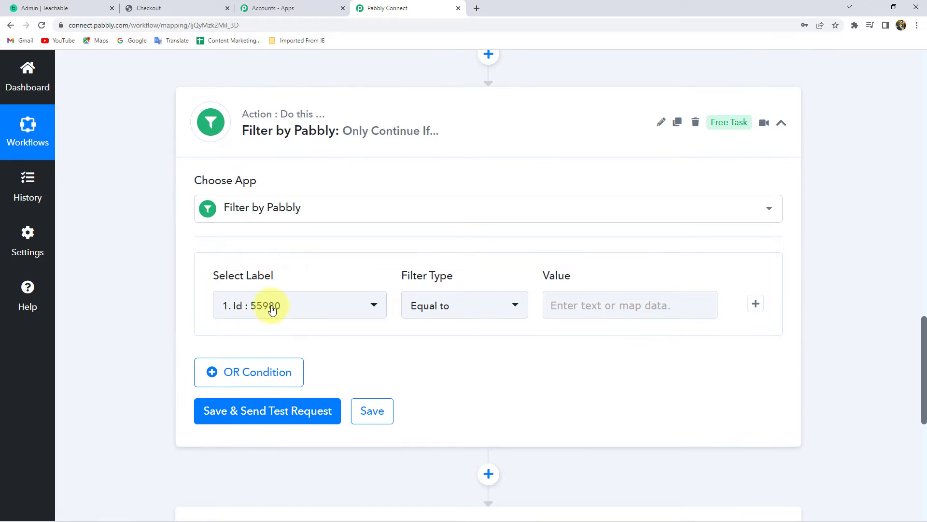
- Browse the WooCommerce order fields available as the filter's label and search them for "prod"
left_click(272, 308)
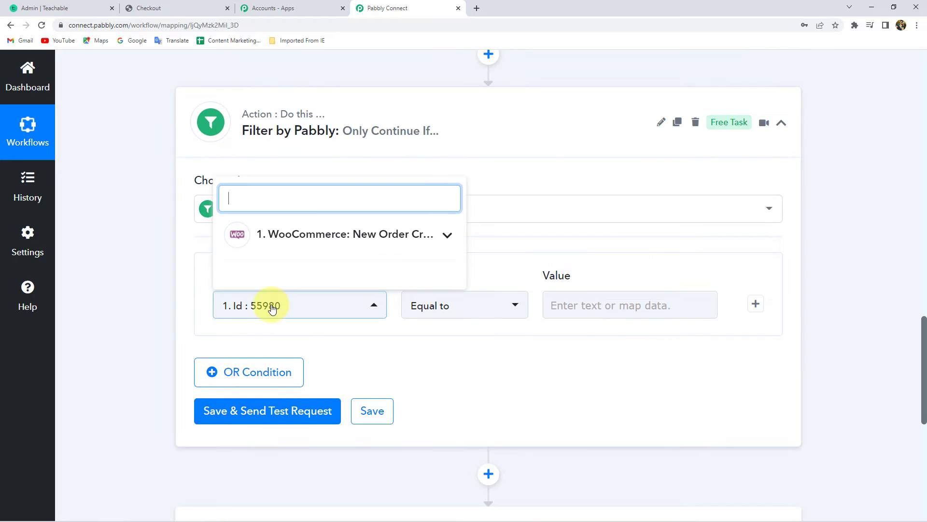
left_click(295, 236)
scroll(300, 307, "down", 3)
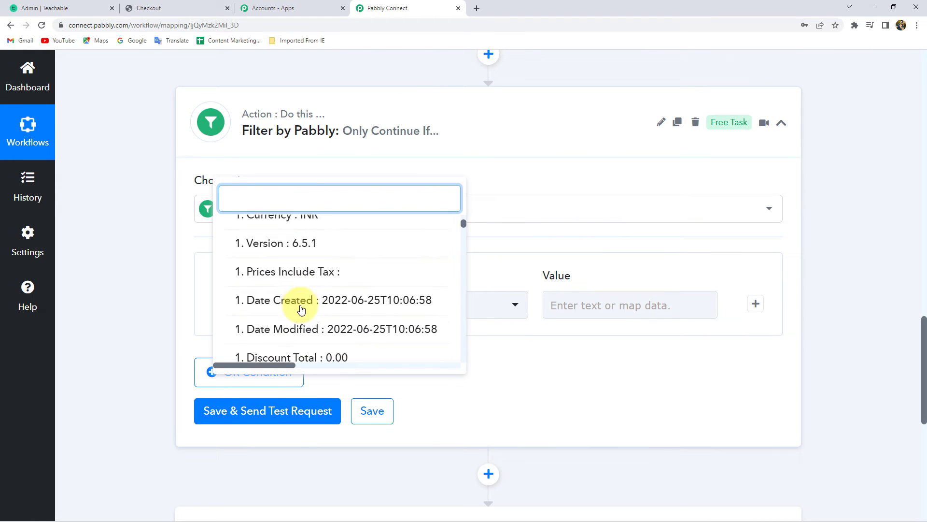
scroll(302, 309, "down", 9)
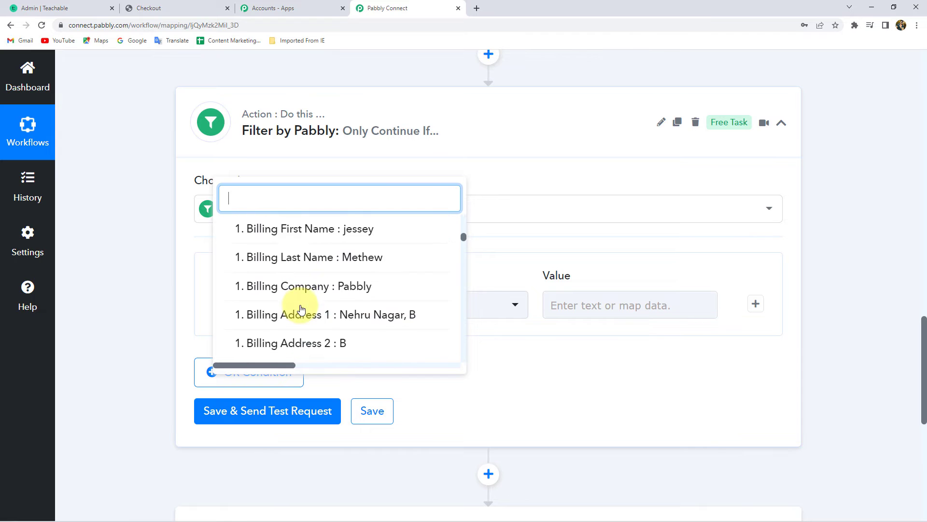
scroll(301, 309, "down", 9)
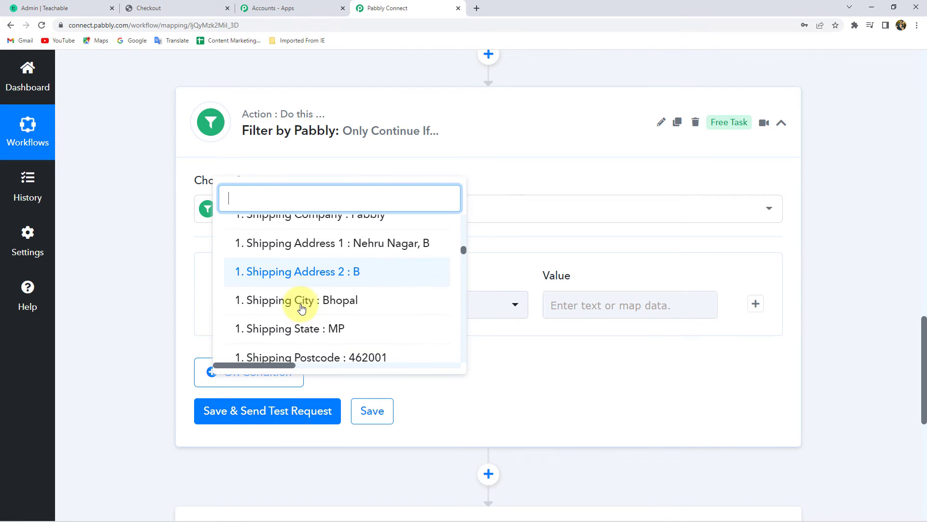
scroll(301, 310, "down", 10)
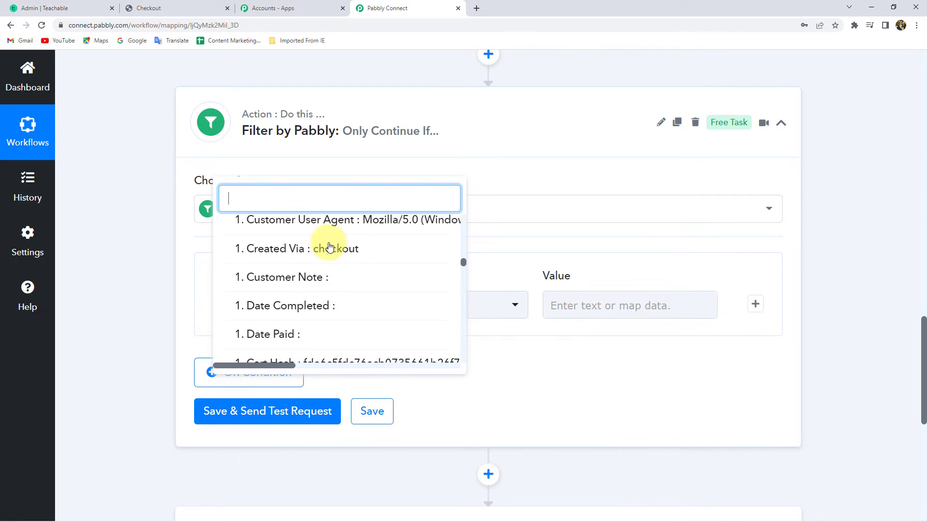
type("prod")
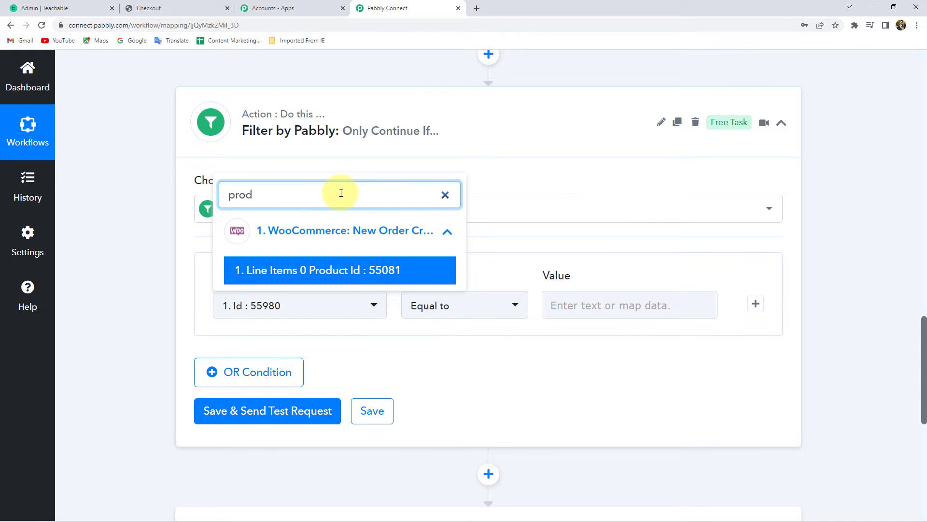
scroll(362, 271, "down", 1)
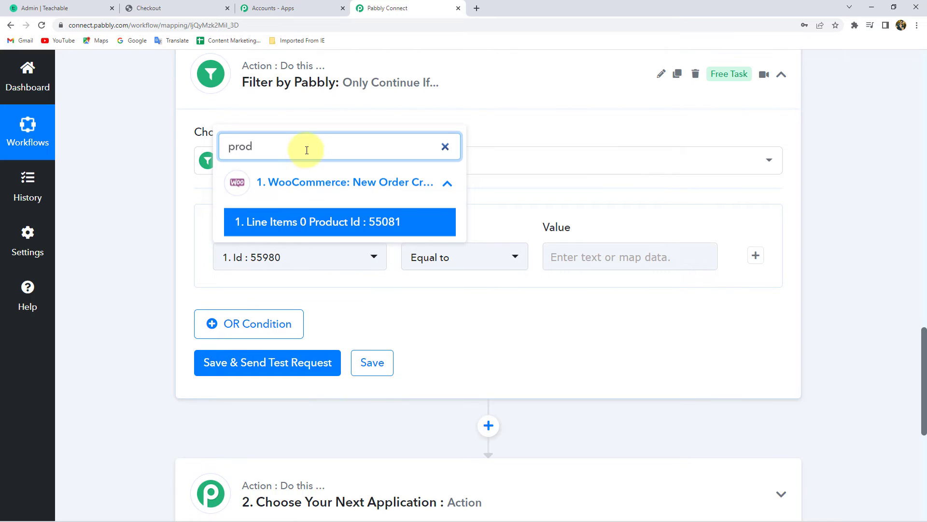
left_click(137, 142)
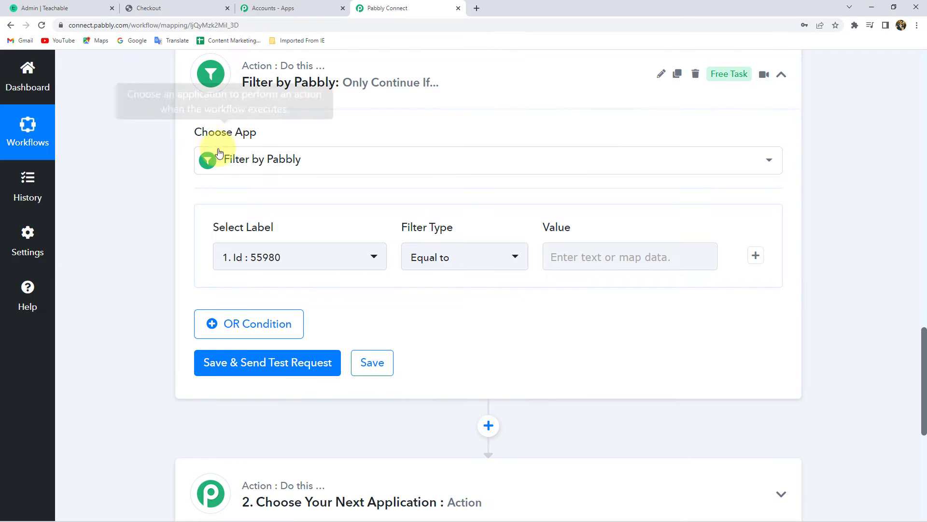
- Set the filter condition's label to the WooCommerce order field Line Items 0 Name
left_click(229, 256)
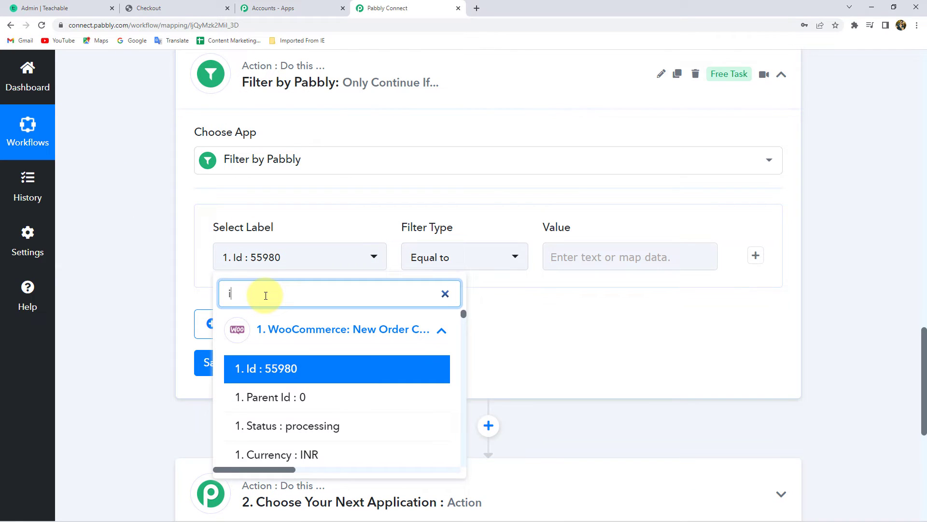
type("iten")
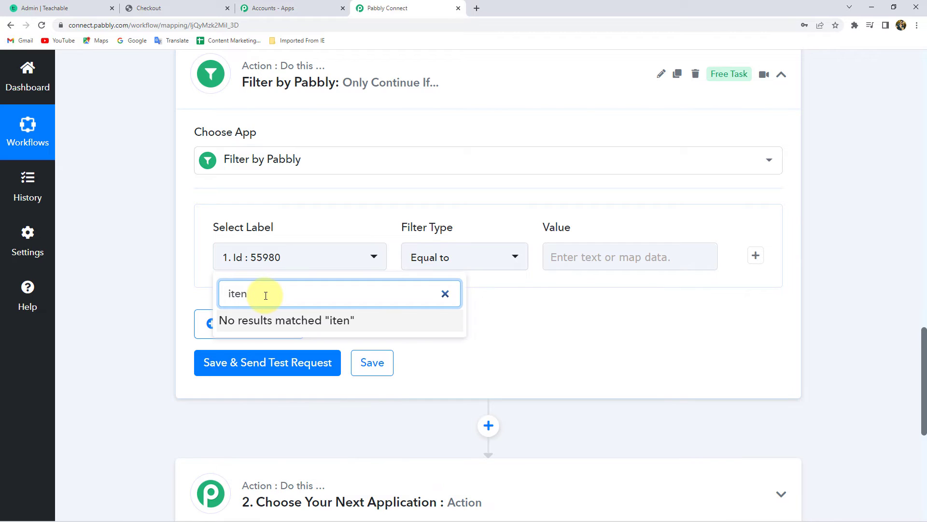
key("BackSpace")
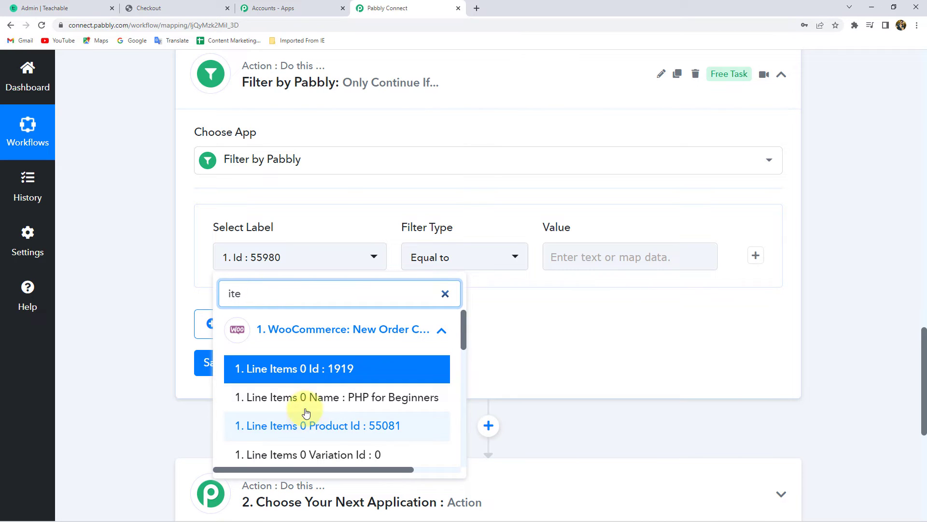
left_click(391, 406)
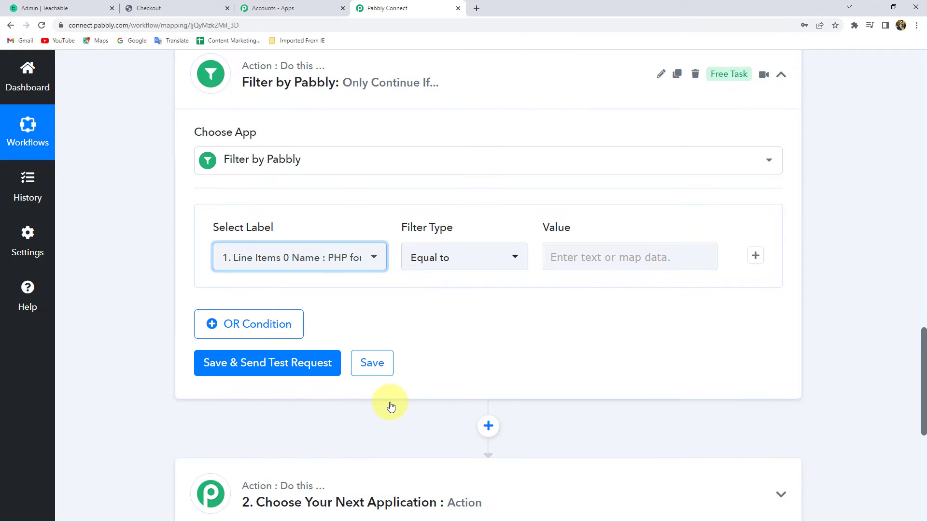
- Copy the Line Items 0 Name value, PHP for Beginners, from the WooCommerce trigger's received response
scroll(454, 337, "up", 15)
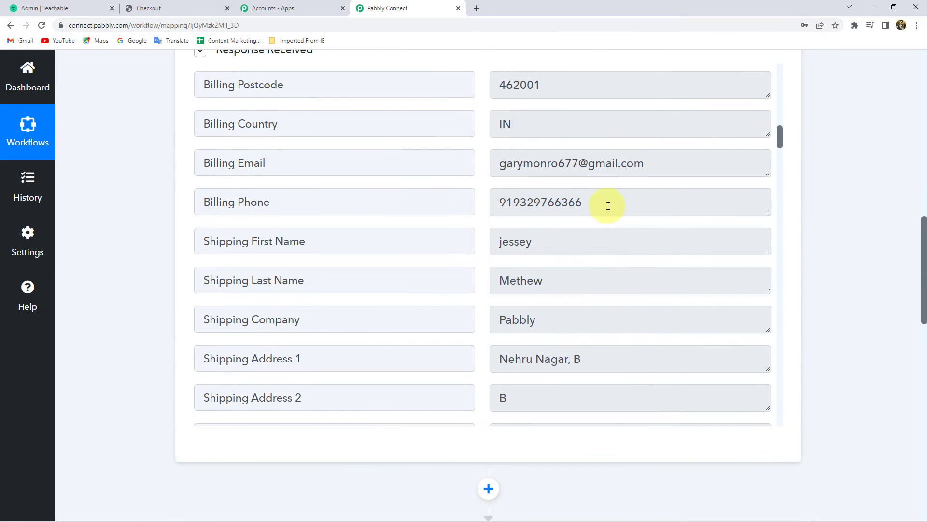
scroll(584, 236, "up", 15)
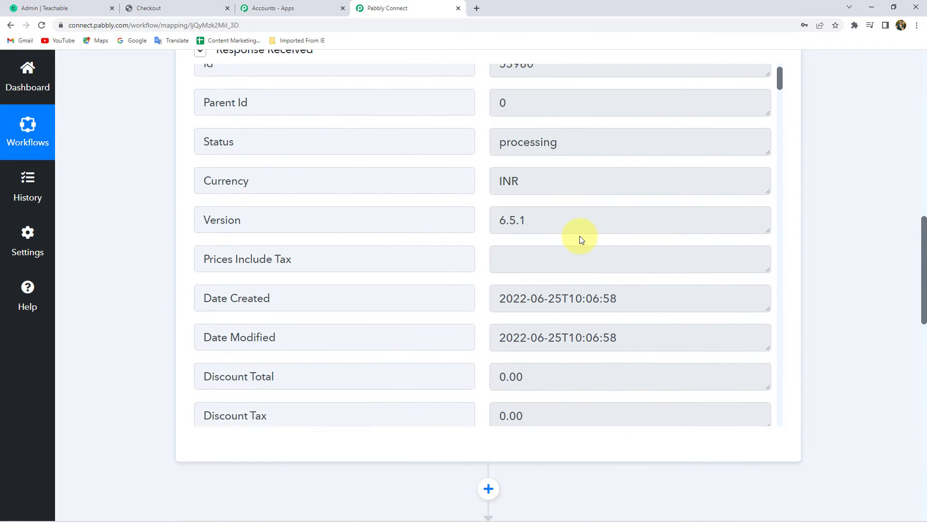
scroll(585, 246, "down", 7)
scroll(590, 256, "down", 20)
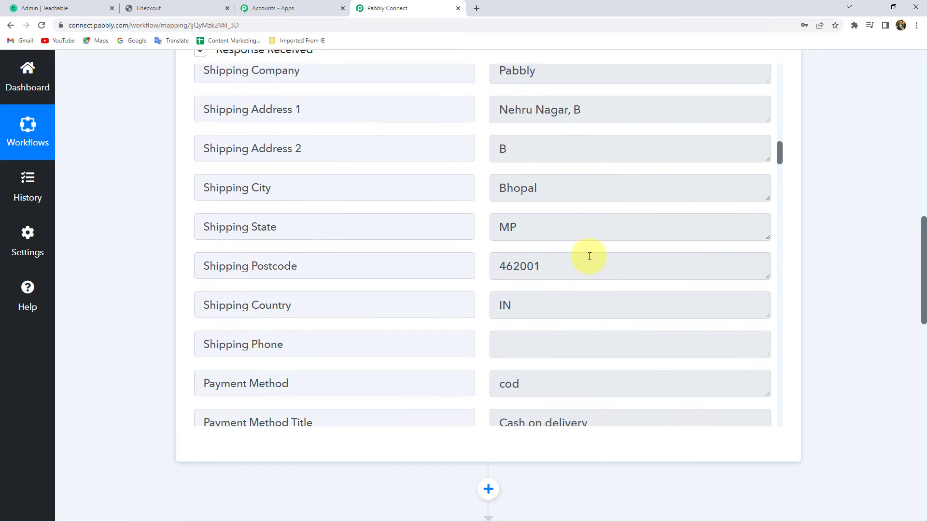
scroll(590, 256, "down", 15)
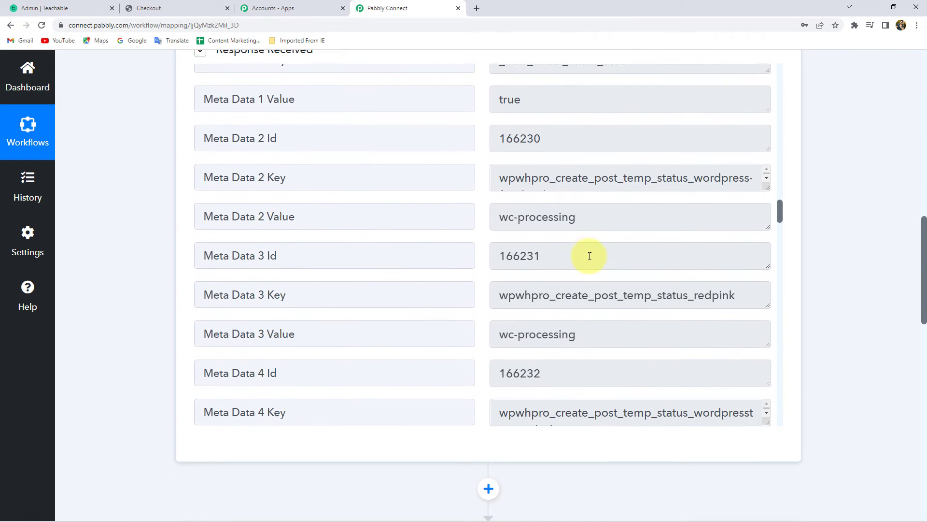
scroll(589, 256, "down", 4)
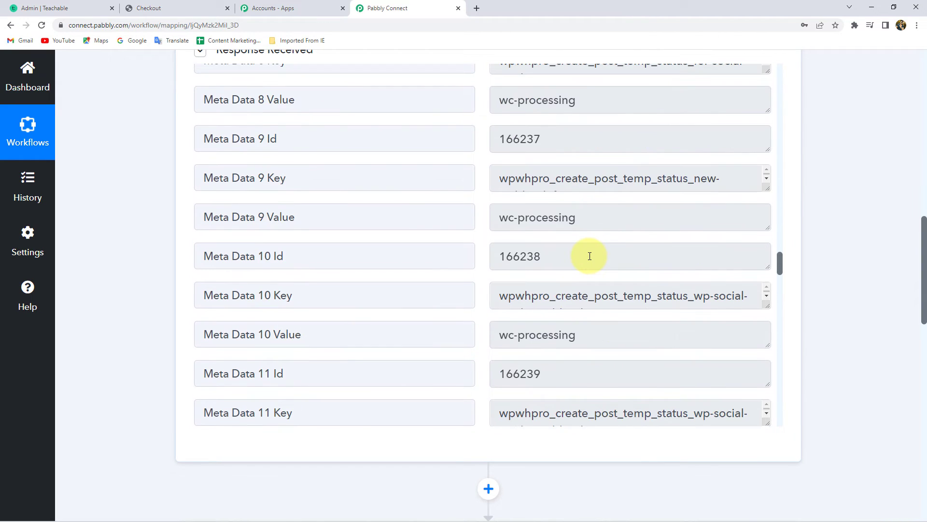
scroll(590, 256, "down", 20)
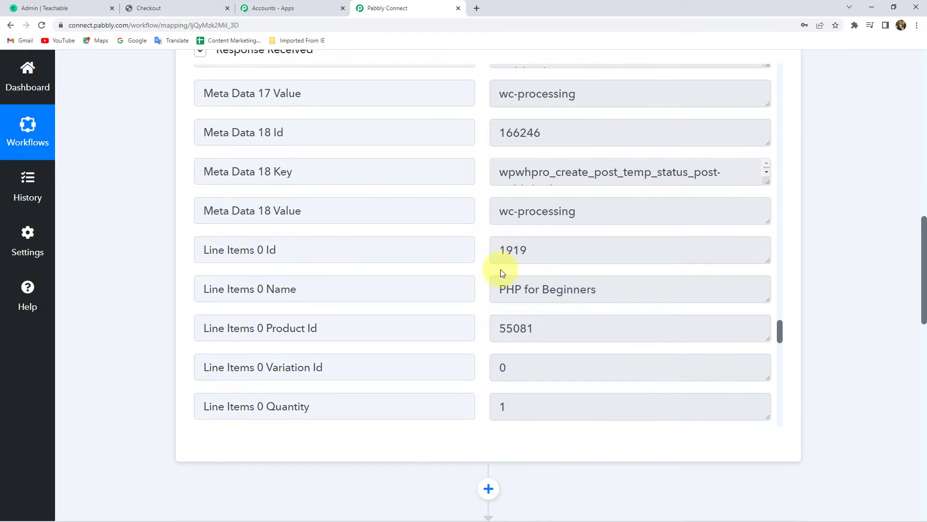
left_click_drag(644, 289, 564, 290)
left_click_drag(472, 291, 415, 291)
key("ctrl+c")
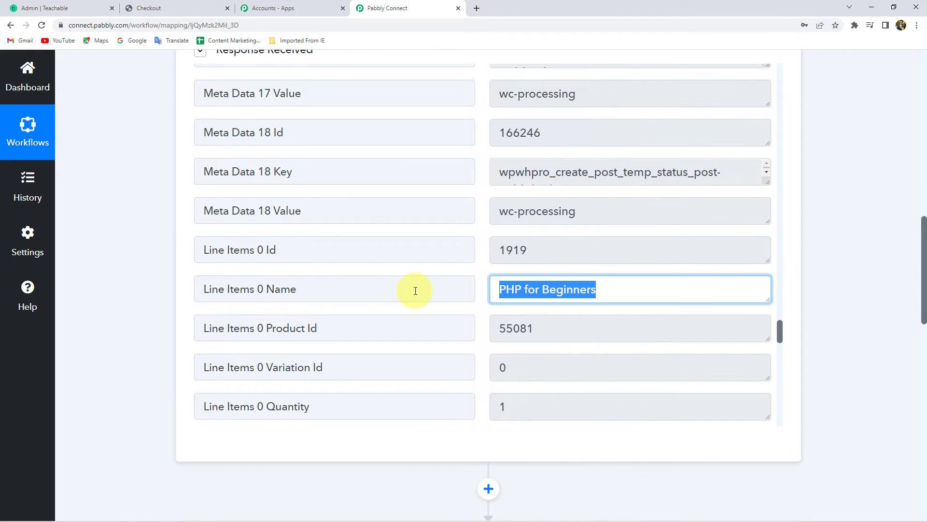
- Set the filter condition's value to PHP for Beginners and check it against the course name in Teachable
scroll(801, 333, "down", 14)
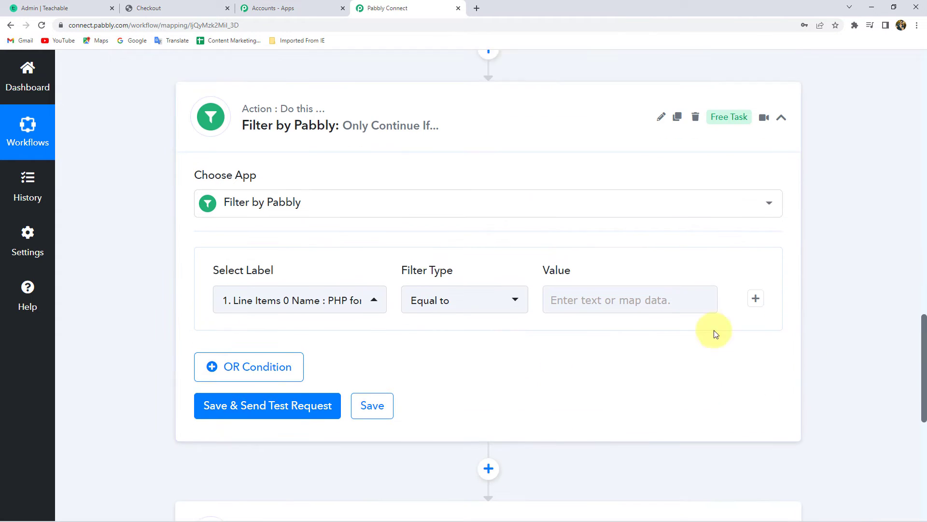
scroll(715, 333, "down", 1)
left_click(585, 254)
key("ctrl+v")
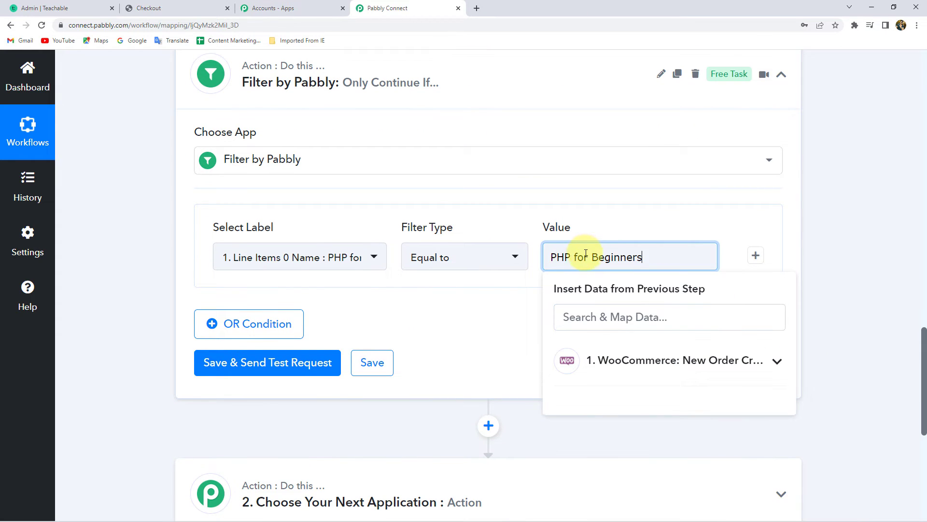
left_click(479, 319)
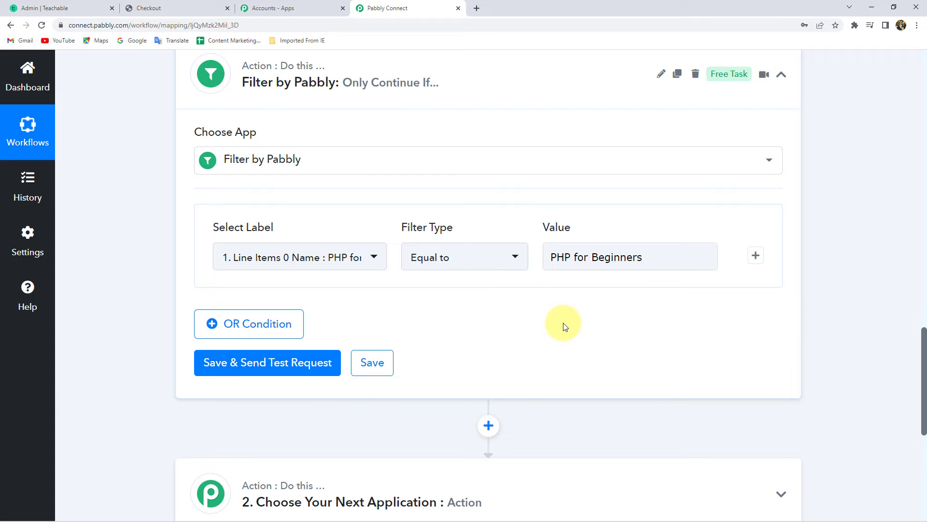
left_click(33, 8)
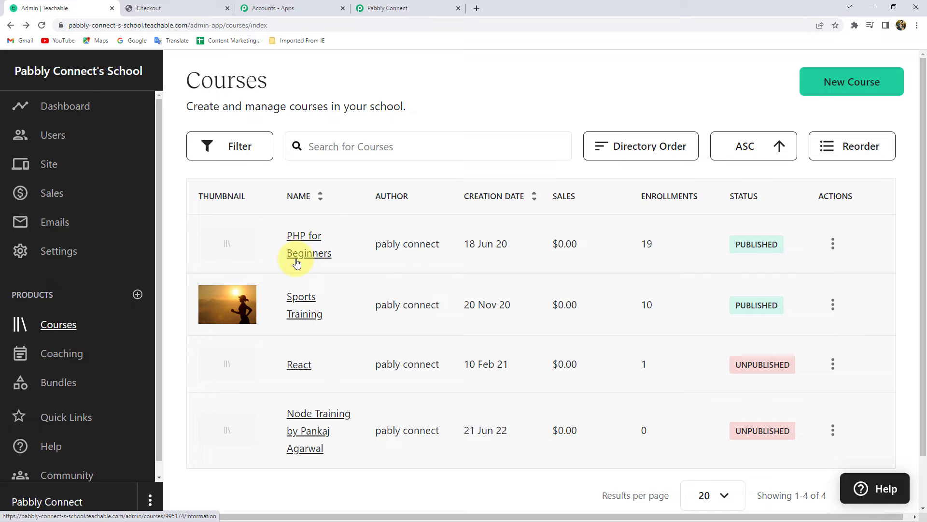
left_click(365, 8)
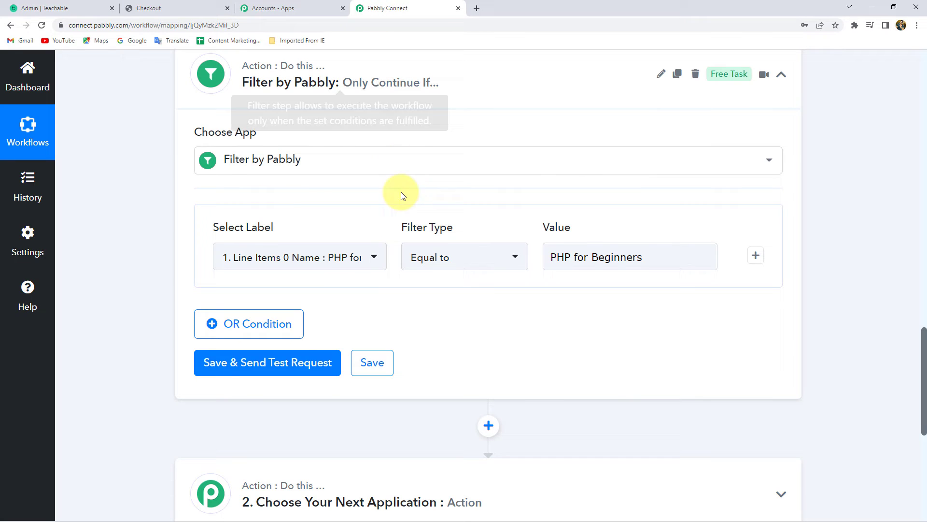
- Save the filter with a test request and check the message in its response
left_click(284, 358)
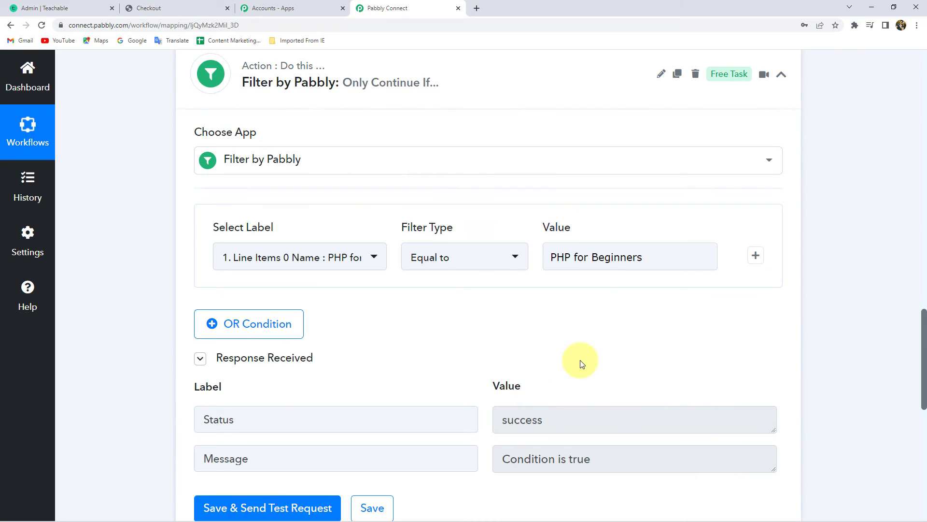
scroll(581, 362, "down", 3)
triple_click(536, 312)
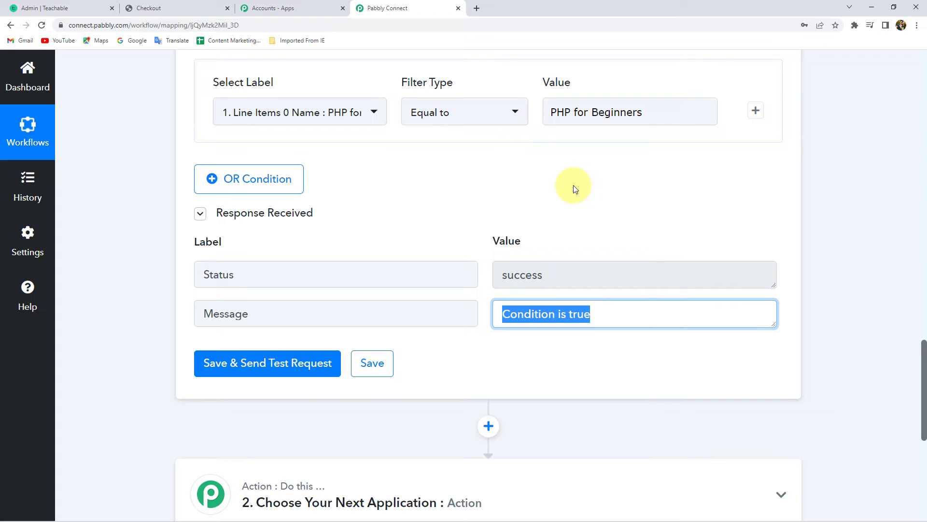
left_click(459, 195)
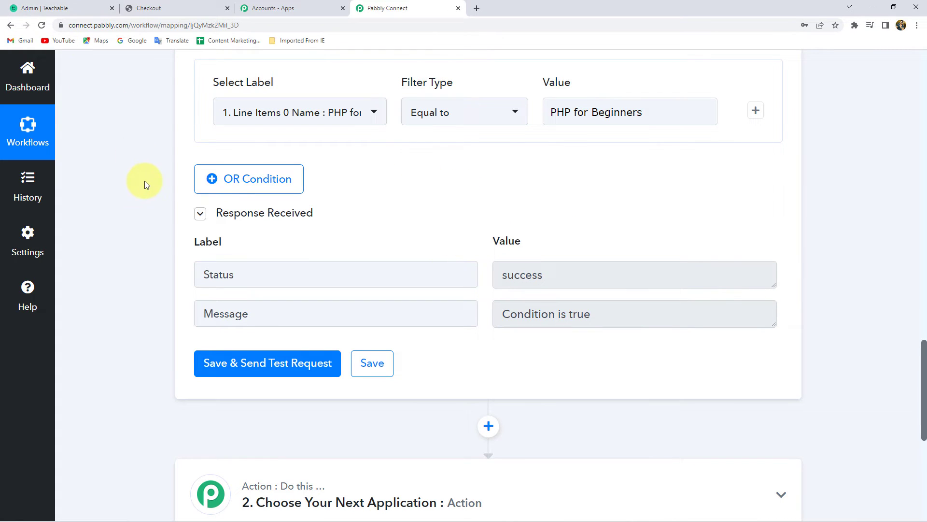
- Choose Teachable as the app for the action step following the filter
scroll(144, 180, "down", 4)
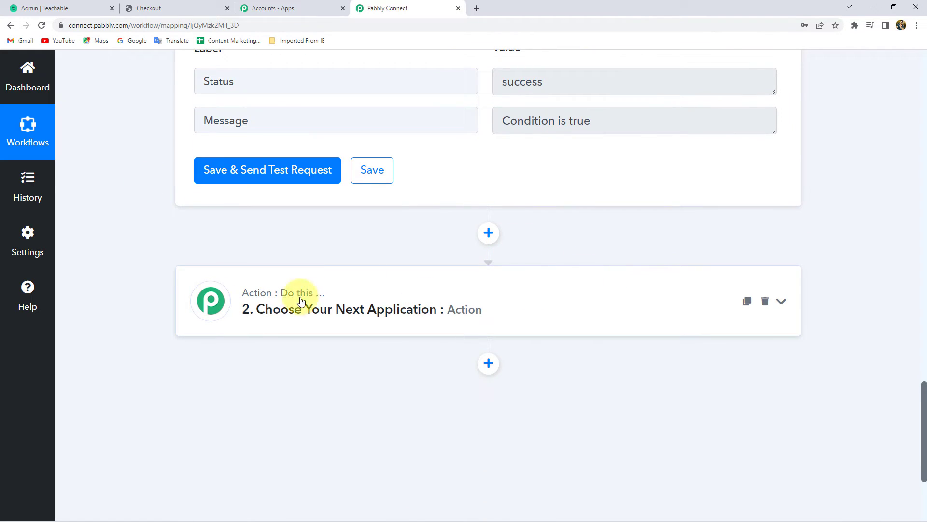
left_click(316, 305)
left_click(252, 391)
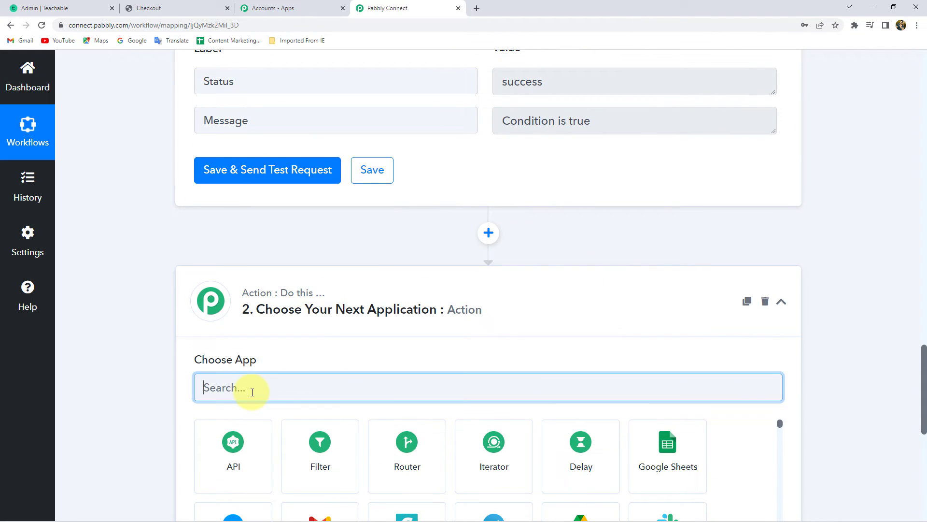
type("Teach")
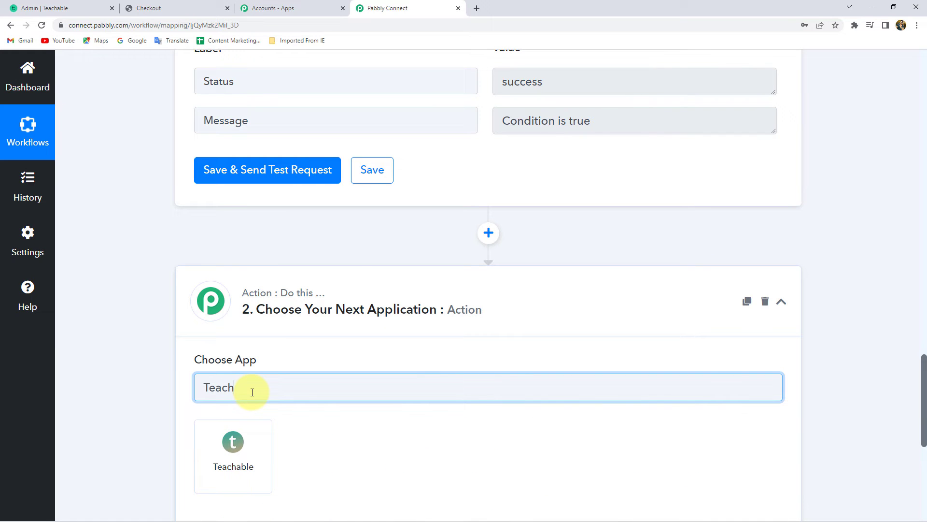
left_click(244, 432)
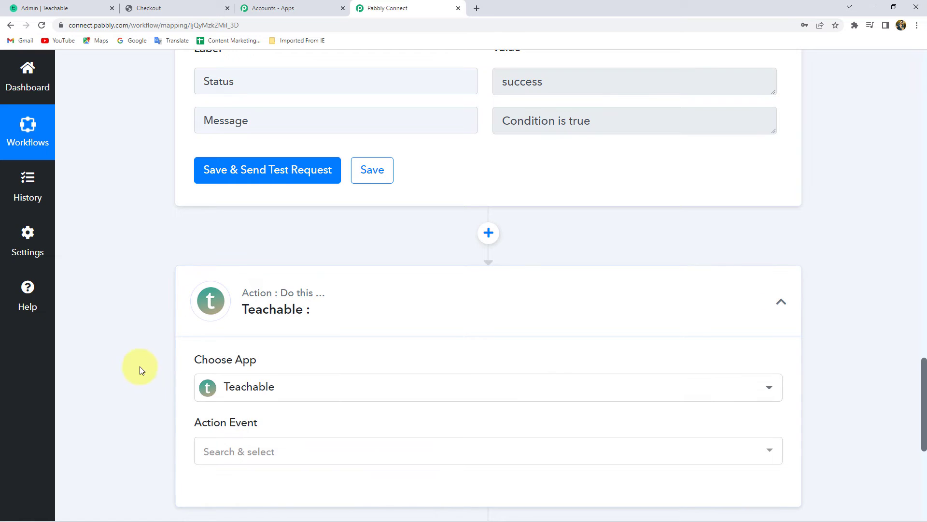
- Set the Teachable action event to Enroll User in Course and open its connection settings
scroll(149, 253, "down", 2)
scroll(149, 253, "down", 2)
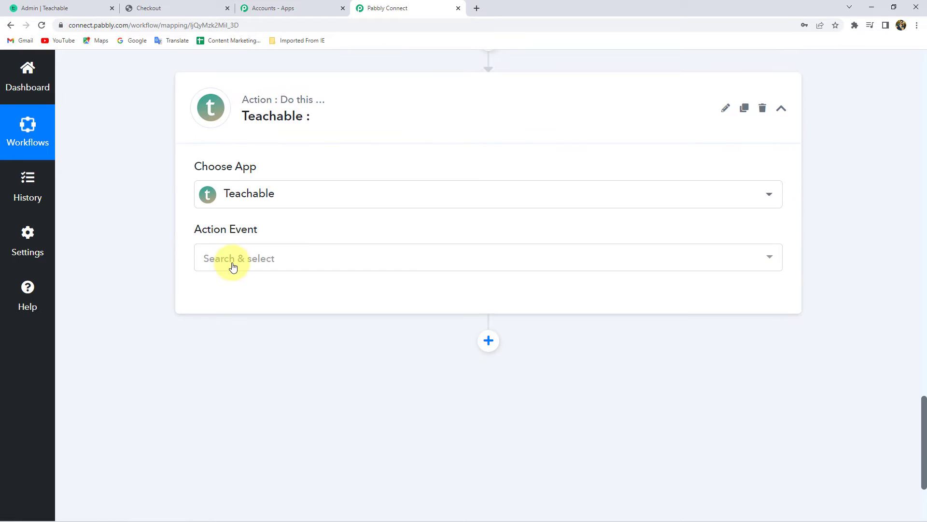
left_click(232, 260)
scroll(183, 309, "down", 1)
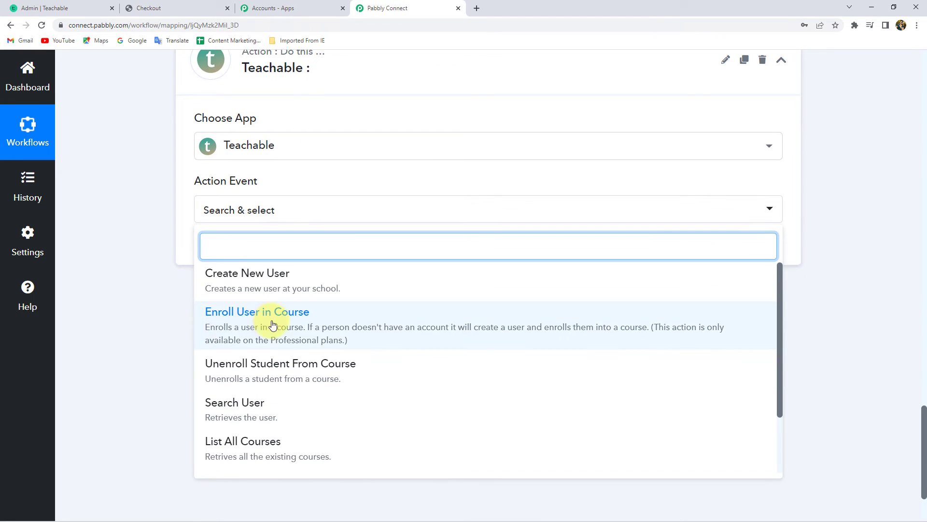
left_click(280, 325)
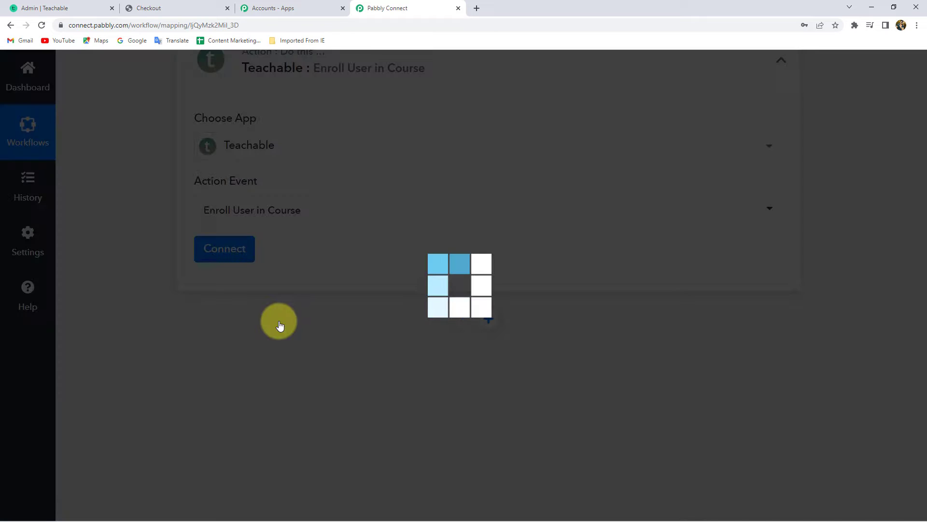
left_click(234, 251)
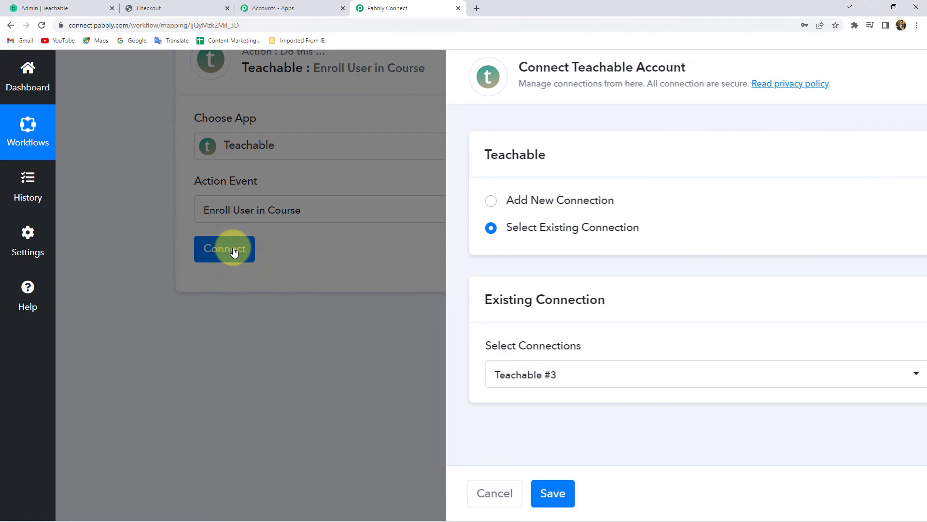
- Examine the email, password and subdomain fields required for adding a new Teachable connection
left_click(483, 200)
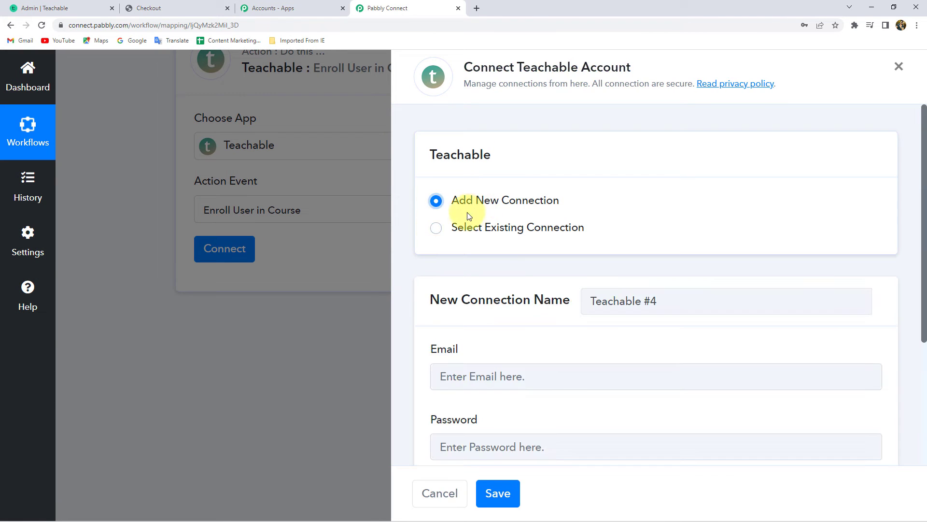
scroll(414, 244, "down", 4)
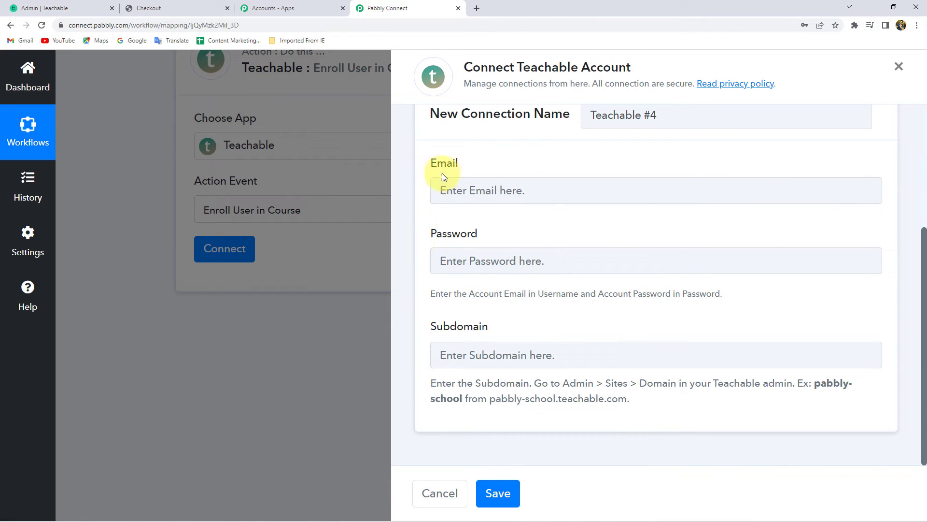
left_click_drag(431, 164, 476, 164)
left_click_drag(428, 233, 503, 229)
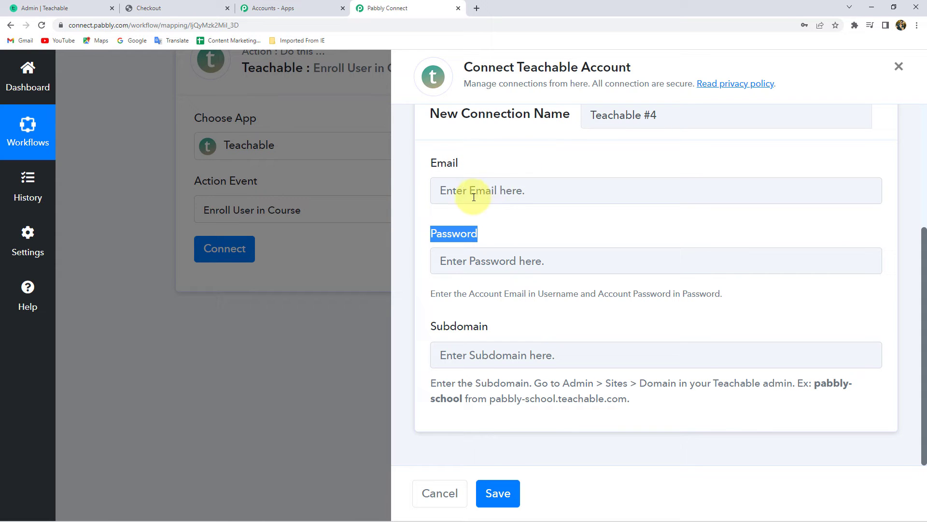
left_click(417, 257)
left_click_drag(430, 326, 510, 325)
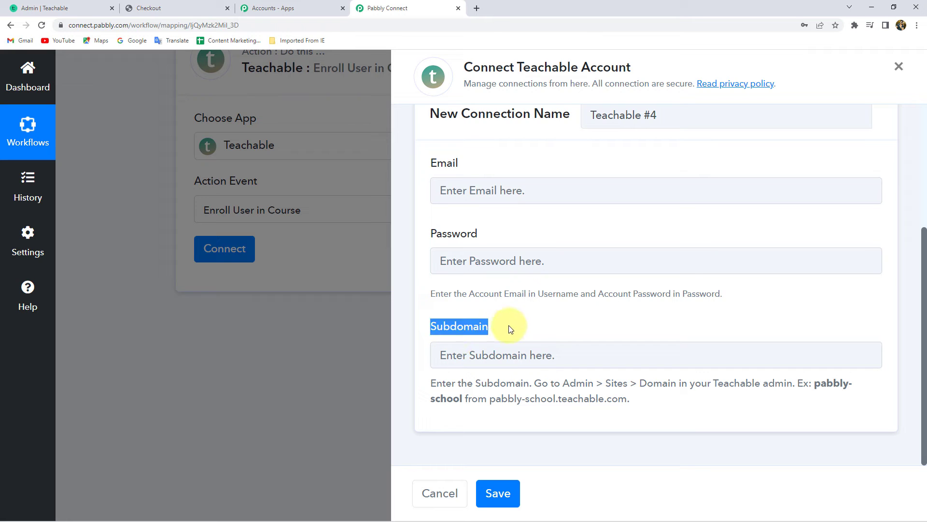
- Switch to Teachable and look up the subdomain of the school's primary domain in the site's domain settings
left_click(54, 7)
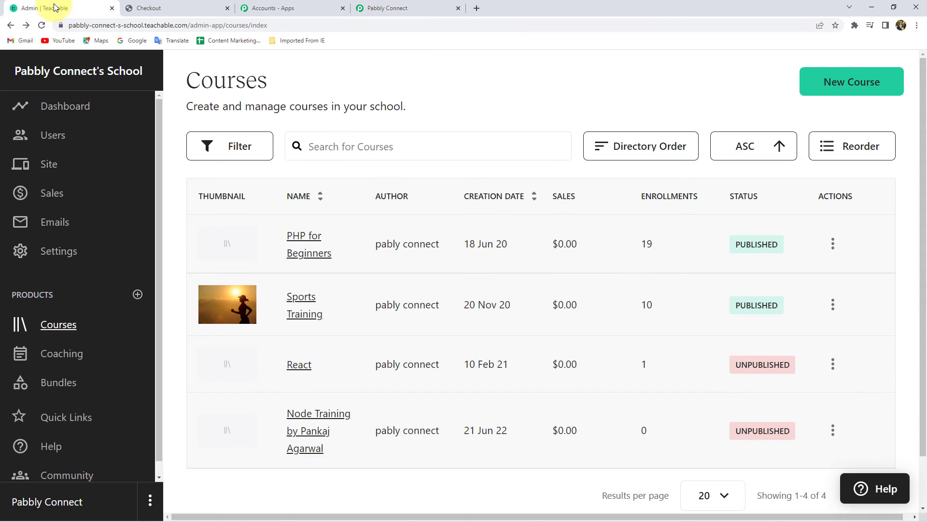
right_click(46, 163)
left_click(69, 172)
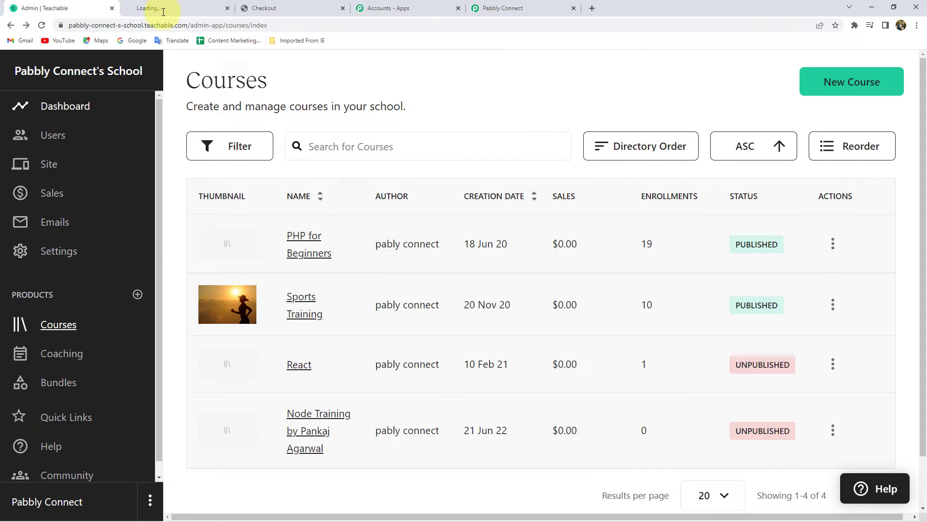
left_click(166, 8)
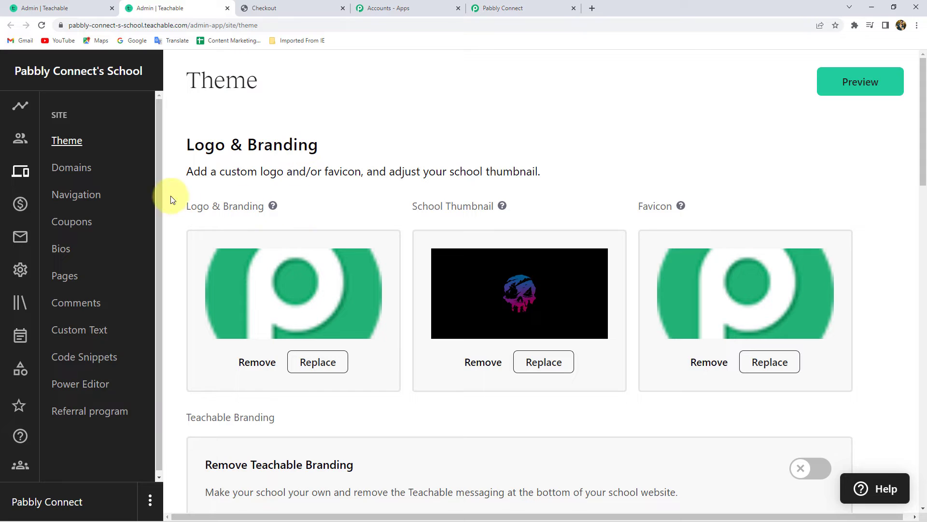
left_click(75, 169)
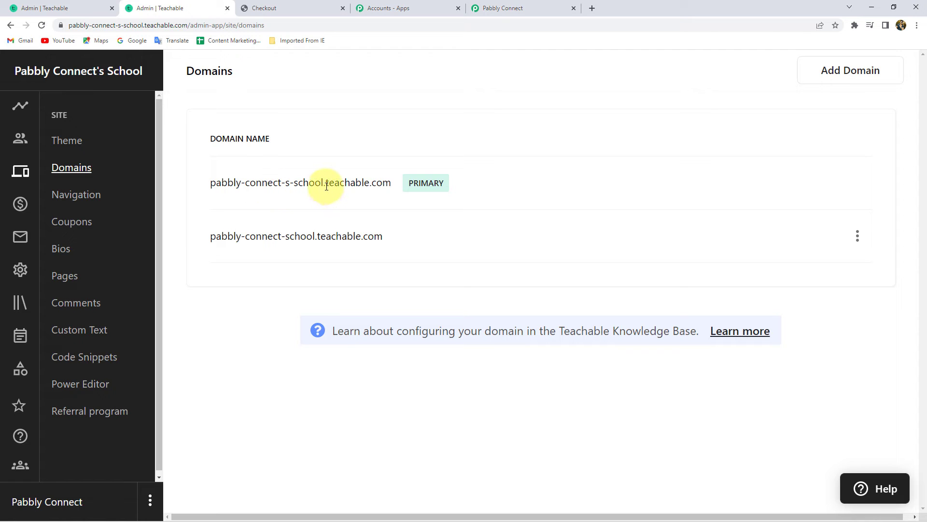
left_click_drag(324, 186, 202, 184)
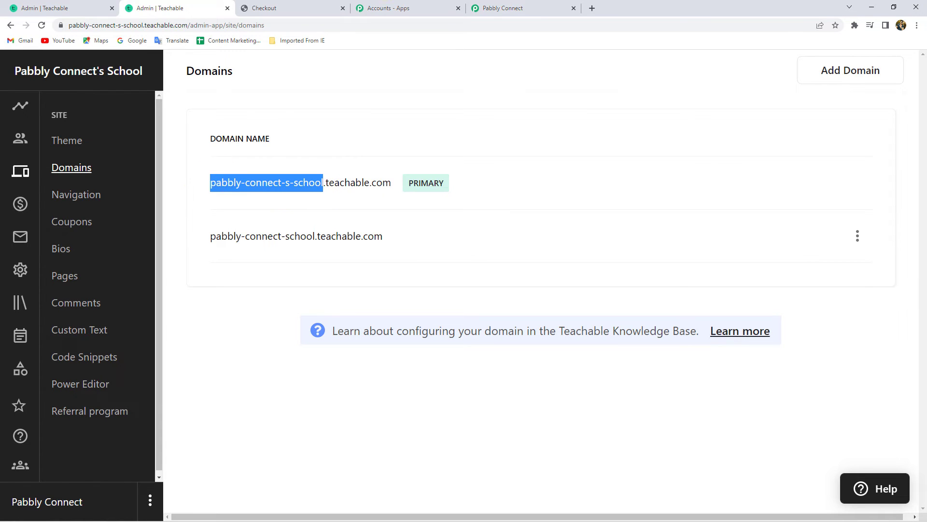
- Return to Pabbly Connect and connect the action using the existing connection Teachable #3
left_click(519, 8)
left_click(479, 351)
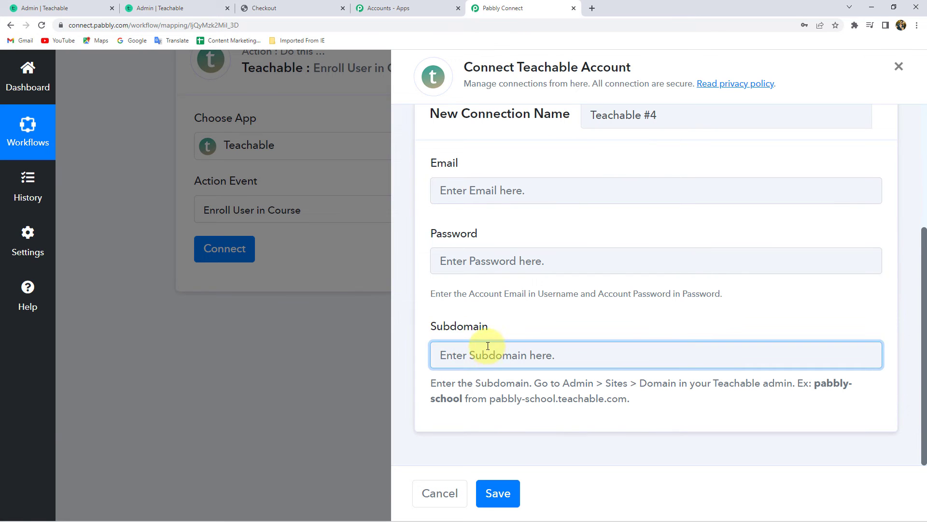
left_click(499, 492)
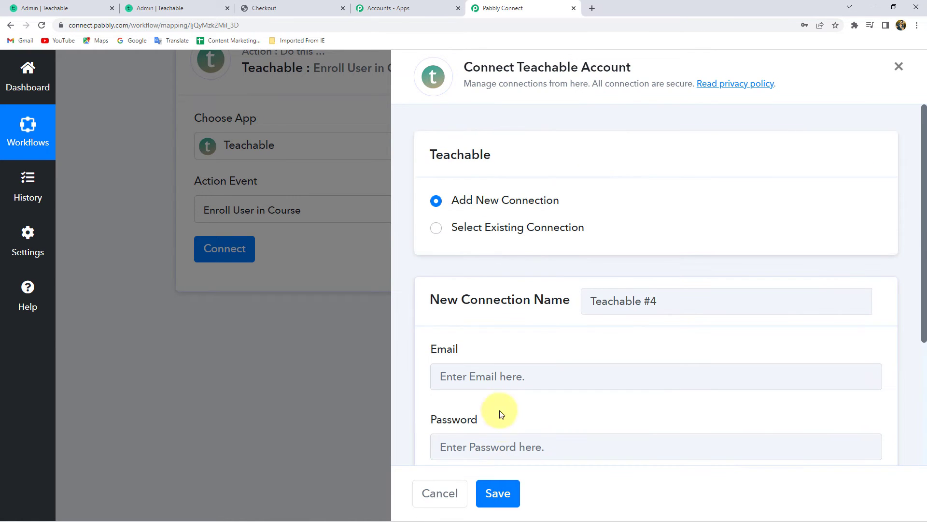
left_click(499, 233)
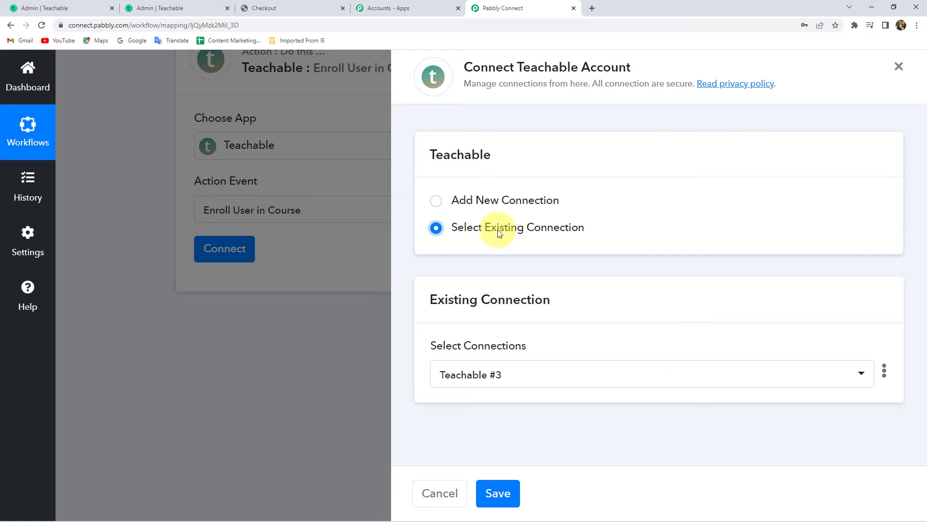
left_click(497, 493)
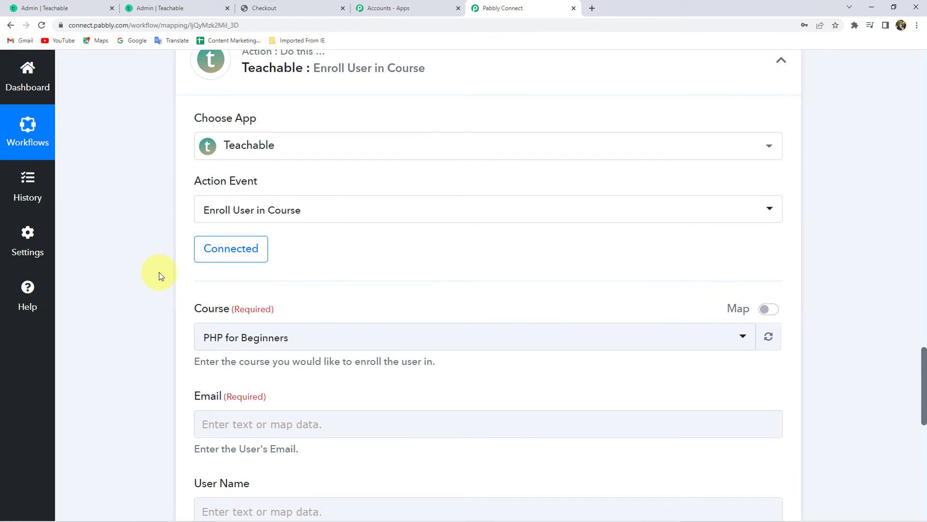
- Compare the course options with Teachable's course list and choose PHP for Beginners as the enrollment course
scroll(157, 271, "down", 2)
double_click(210, 212)
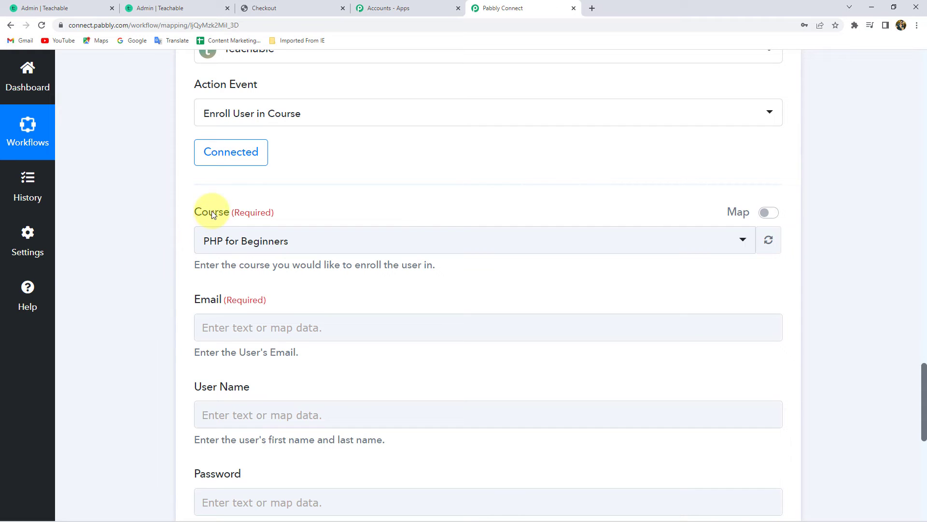
left_click(218, 247)
scroll(247, 328, "down", 1)
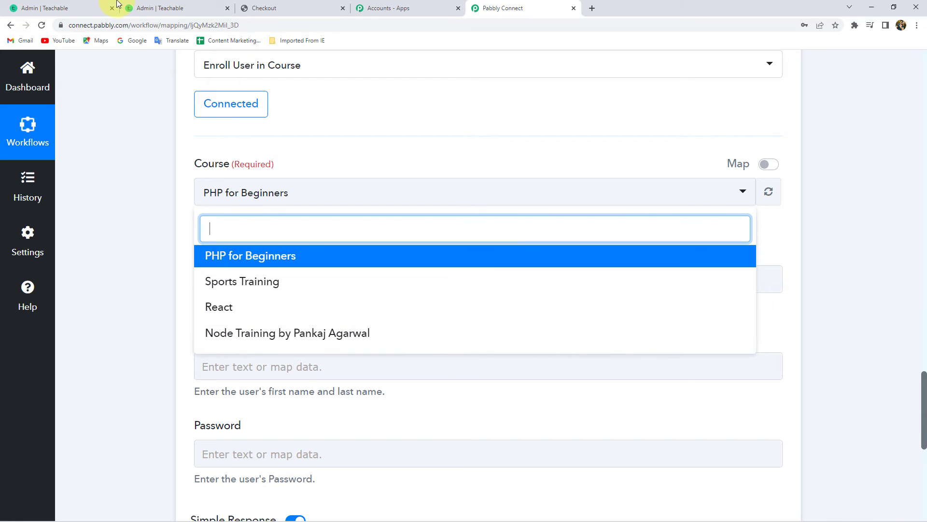
left_click(85, 9)
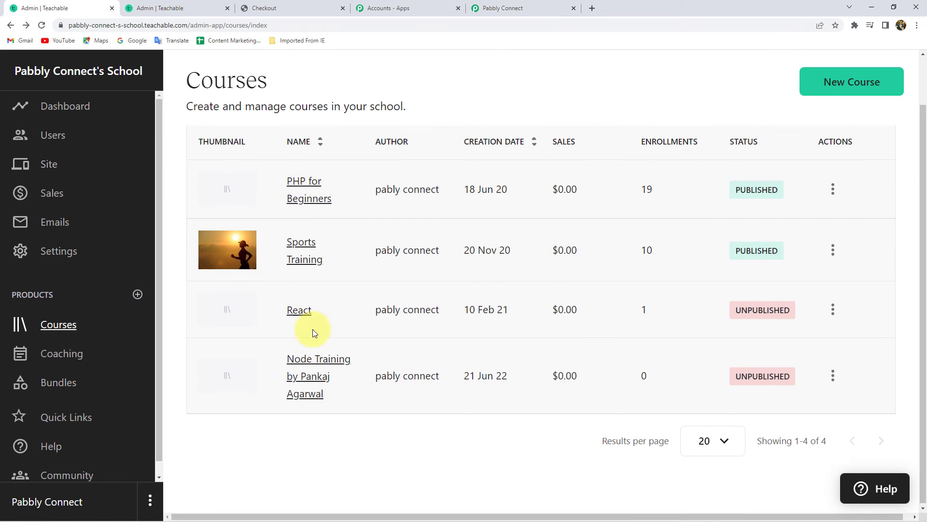
left_click(503, 7)
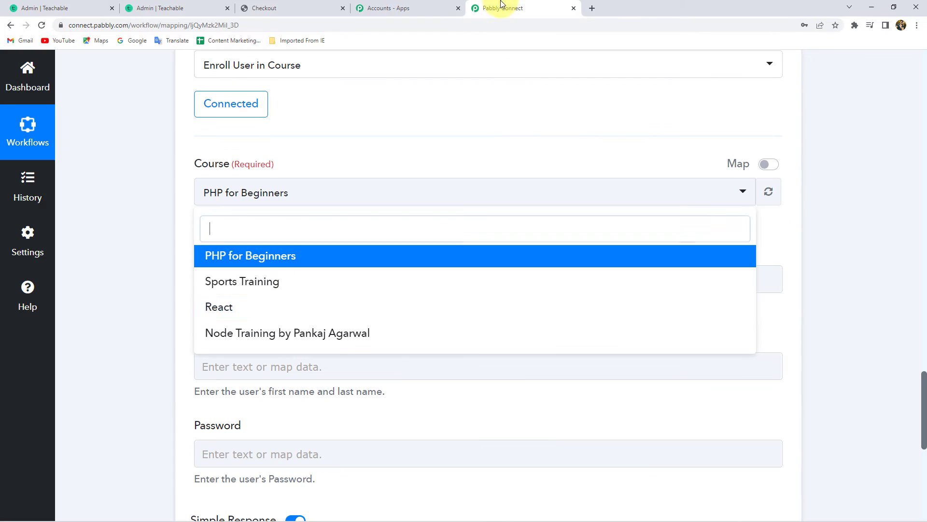
left_click(275, 258)
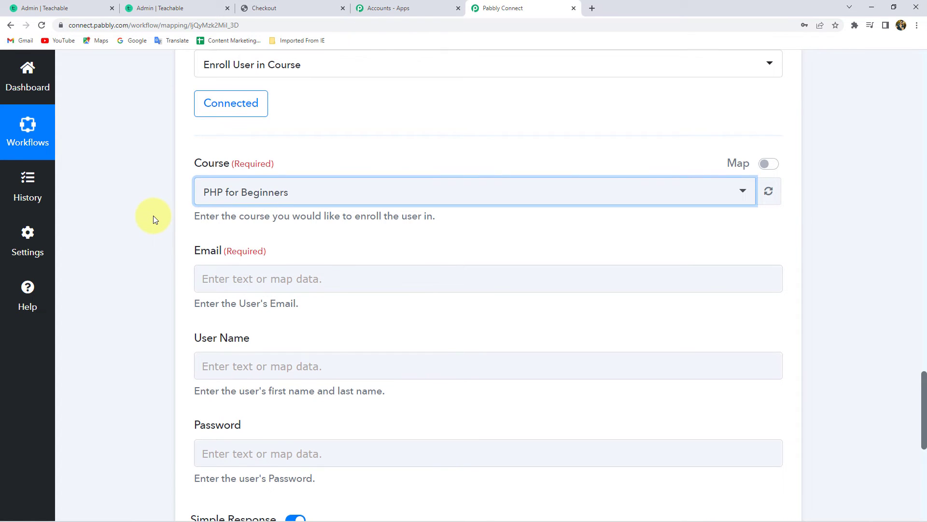
- Examine the buyer's shipping first name, last name and billing email in the WooCommerce trigger's received response
scroll(152, 215, "down", 2)
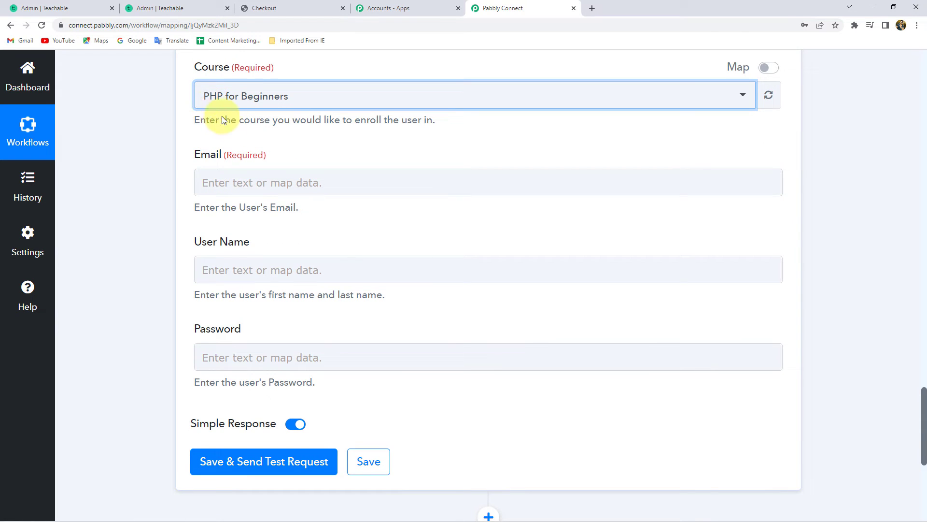
left_click(239, 184)
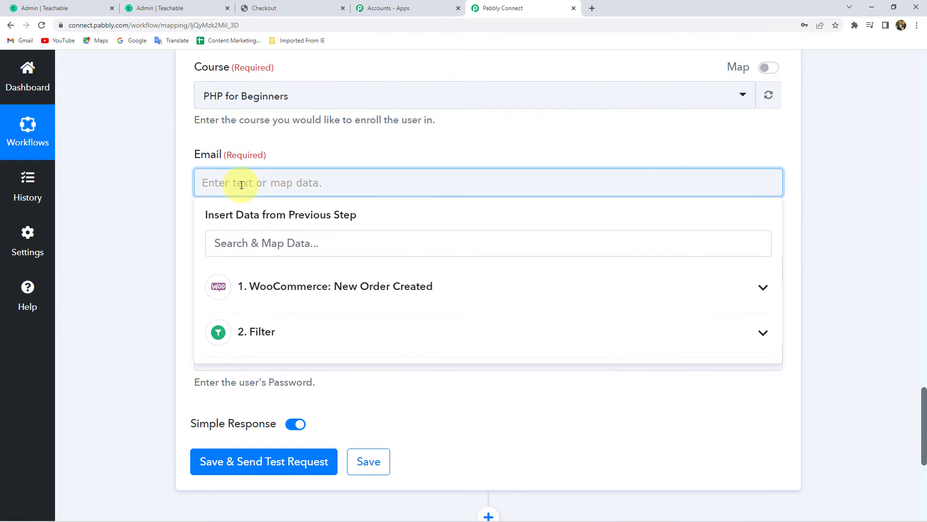
left_click(164, 182)
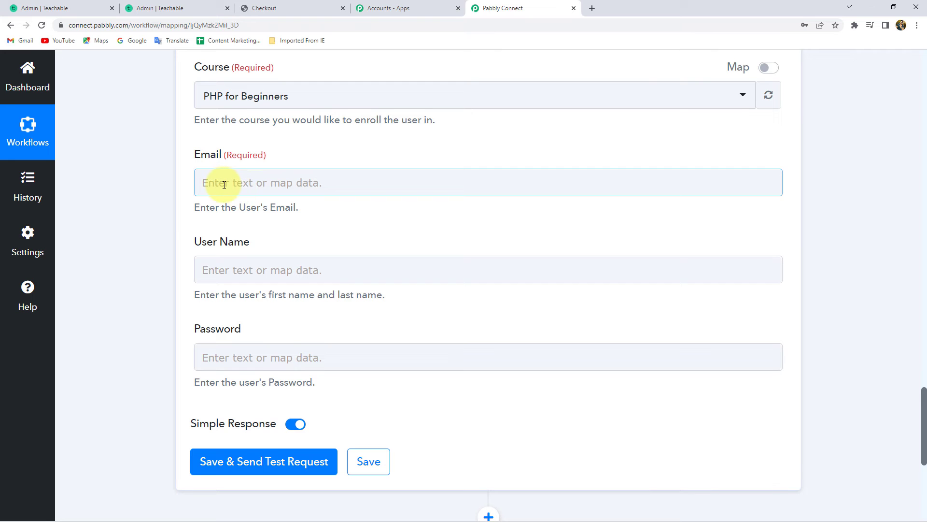
scroll(186, 177, "up", 15)
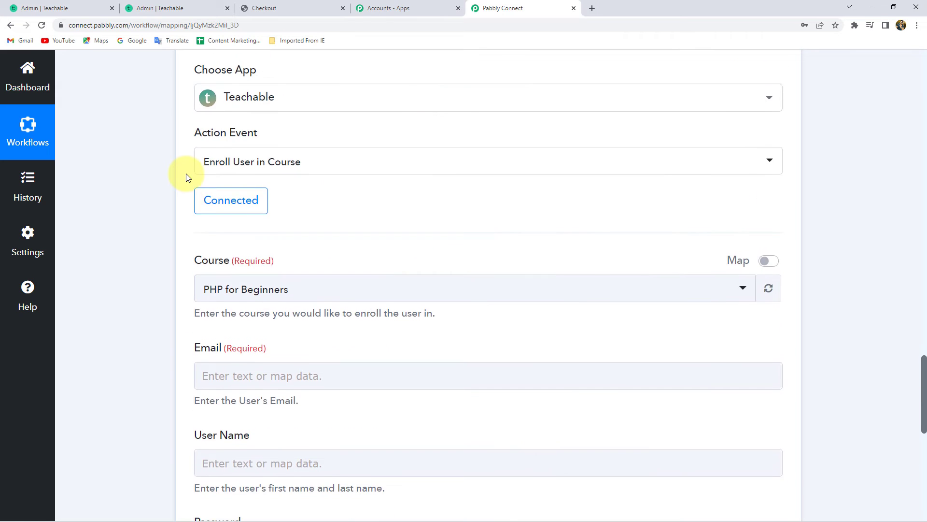
scroll(185, 175, "up", 8)
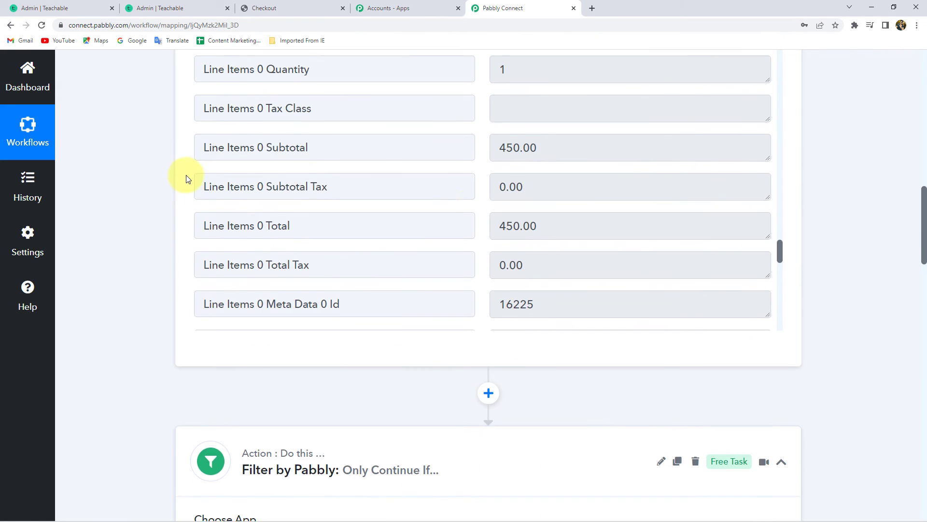
scroll(555, 227, "down", 2)
scroll(531, 238, "down", 3)
scroll(531, 239, "up", 20)
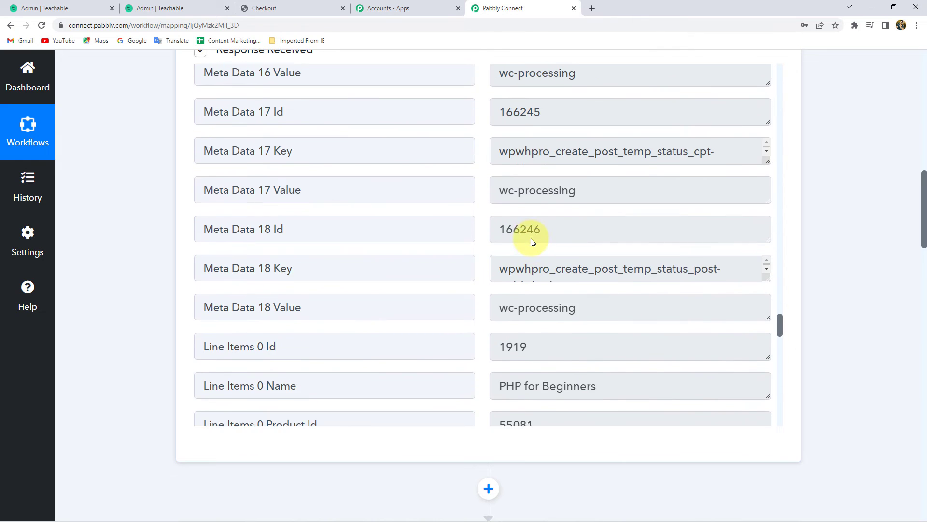
scroll(531, 239, "up", 20)
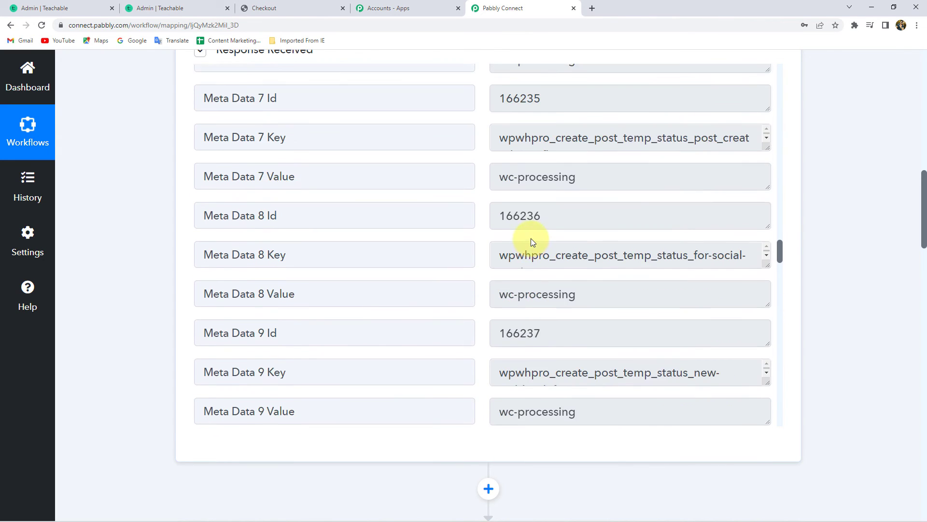
scroll(531, 239, "up", 20)
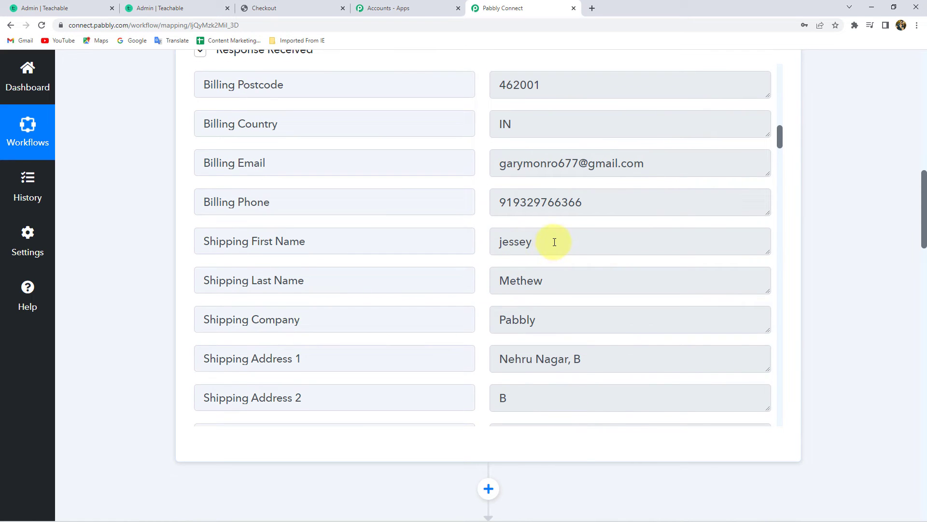
double_click(552, 240)
double_click(528, 279)
triple_click(667, 156)
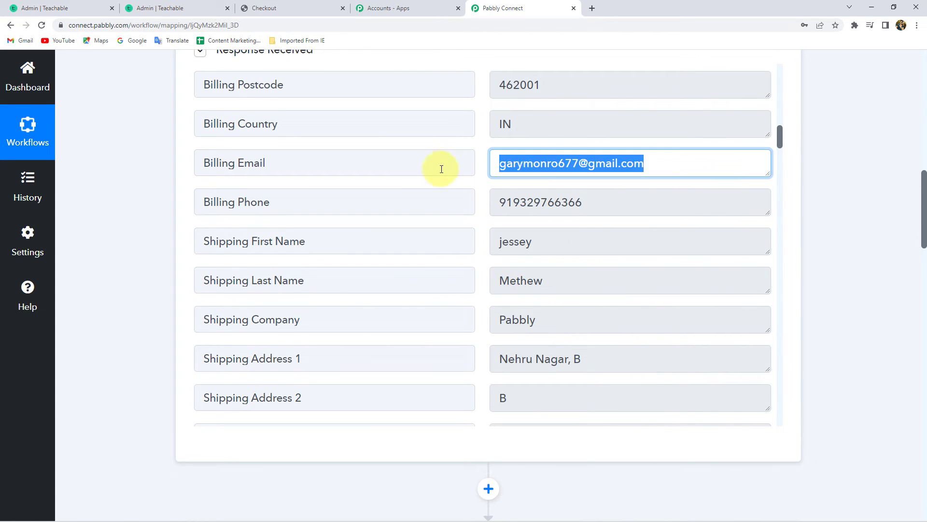
- Map the Teachable action's Email field to the Billing Email from the WooCommerce trigger
scroll(125, 197, "down", 20)
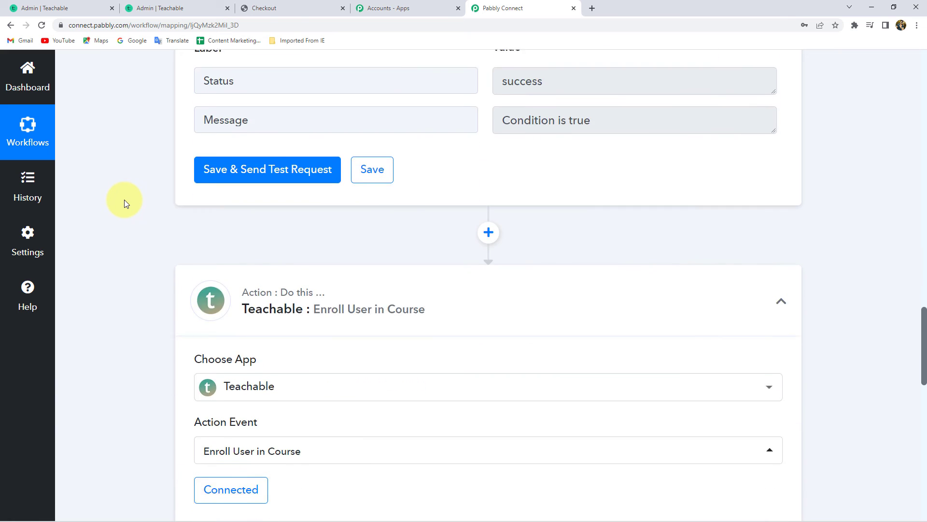
scroll(124, 195, "down", 3)
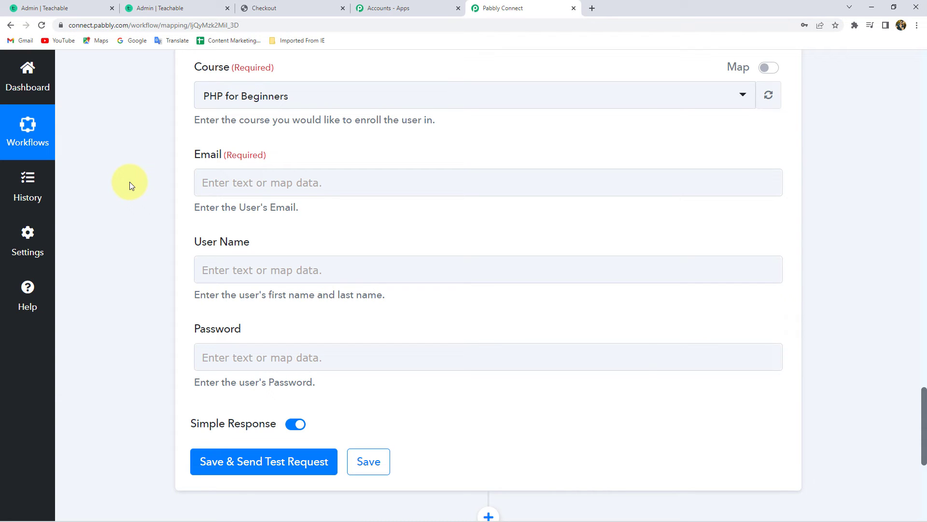
left_click(252, 184)
left_click(253, 184)
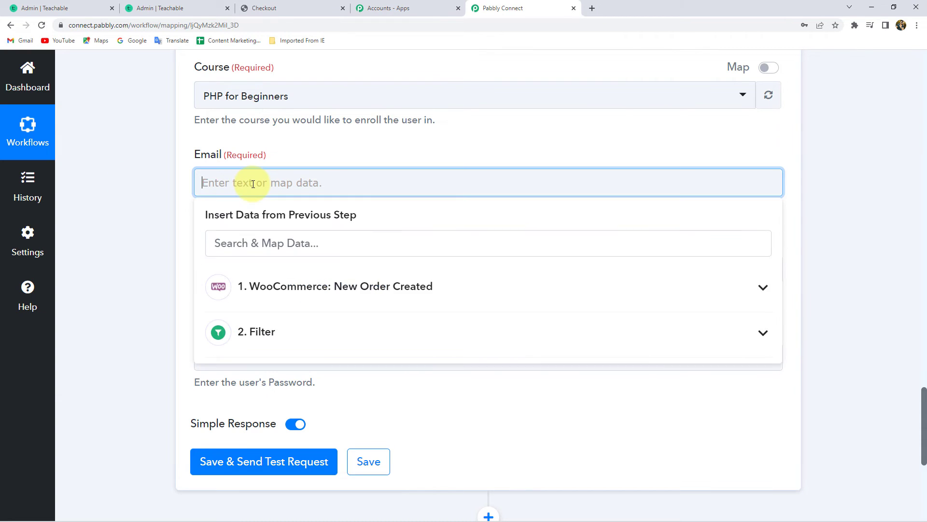
left_click(323, 294)
scroll(300, 363, "down", 5)
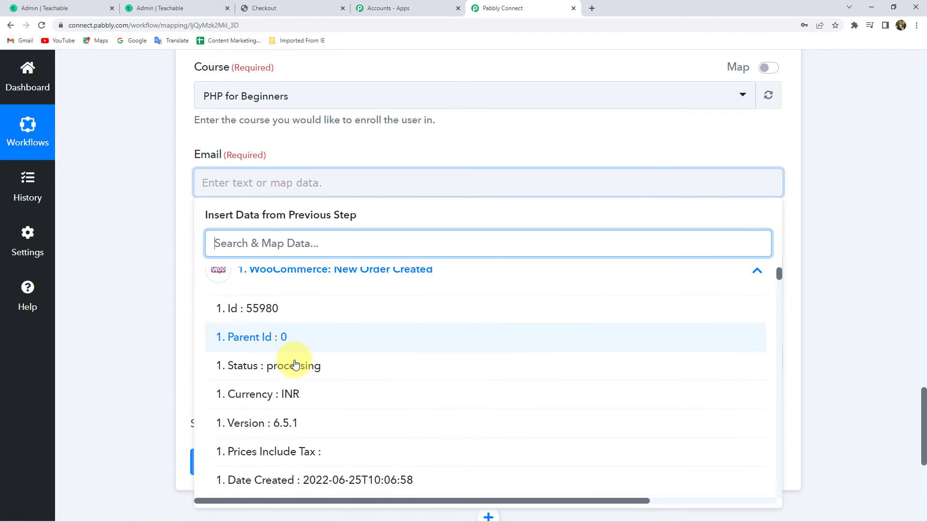
scroll(299, 372, "down", 8)
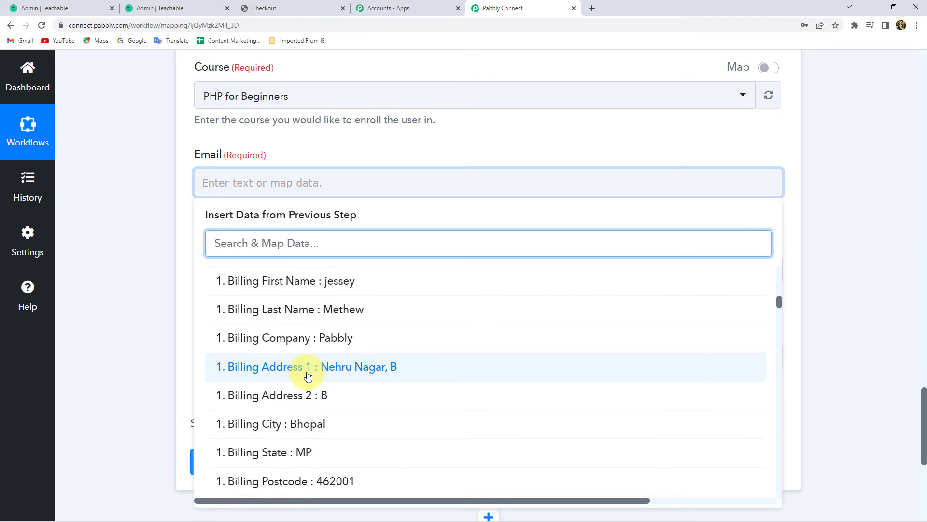
scroll(307, 376, "down", 2)
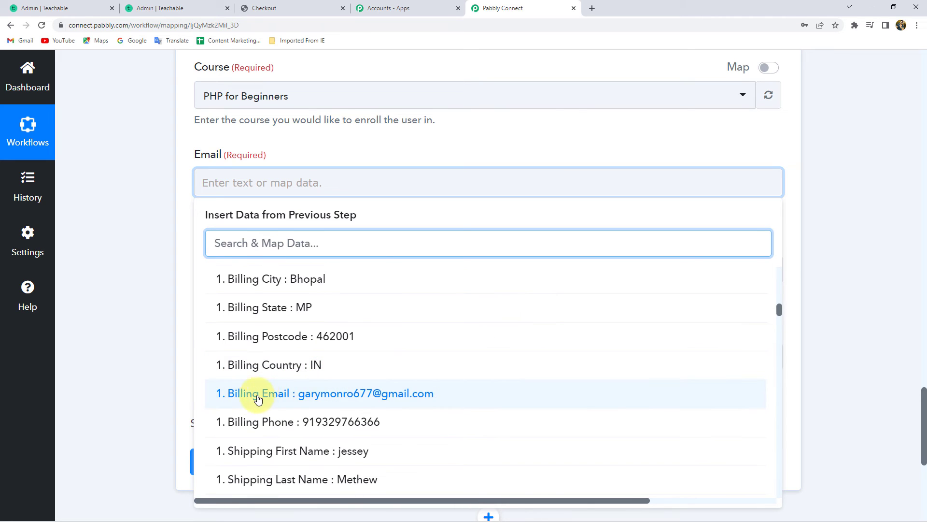
left_click(314, 397)
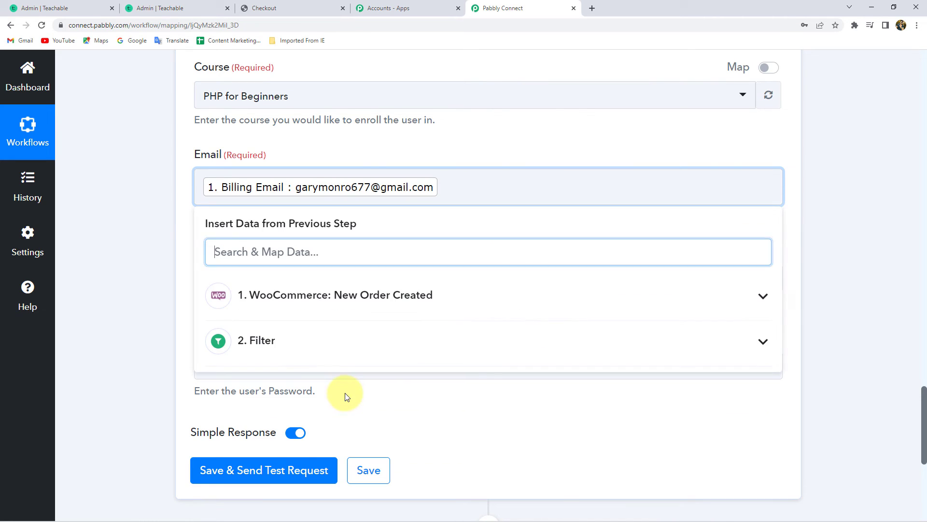
left_click(163, 201)
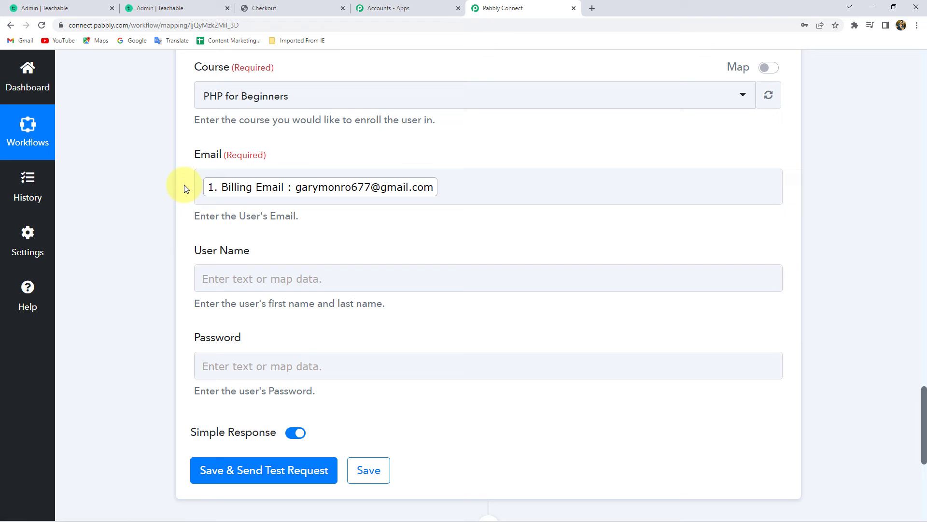
- Map the User Name field to the Billing First Name from the WooCommerce trigger
scroll(182, 181, "down", 2)
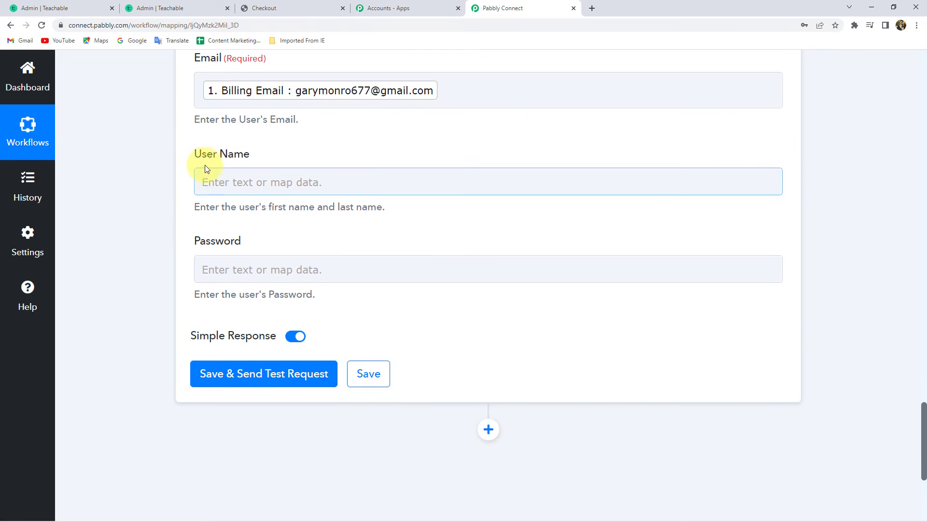
left_click_drag(194, 154, 259, 155)
left_click(217, 182)
left_click(296, 285)
scroll(321, 365, "down", 12)
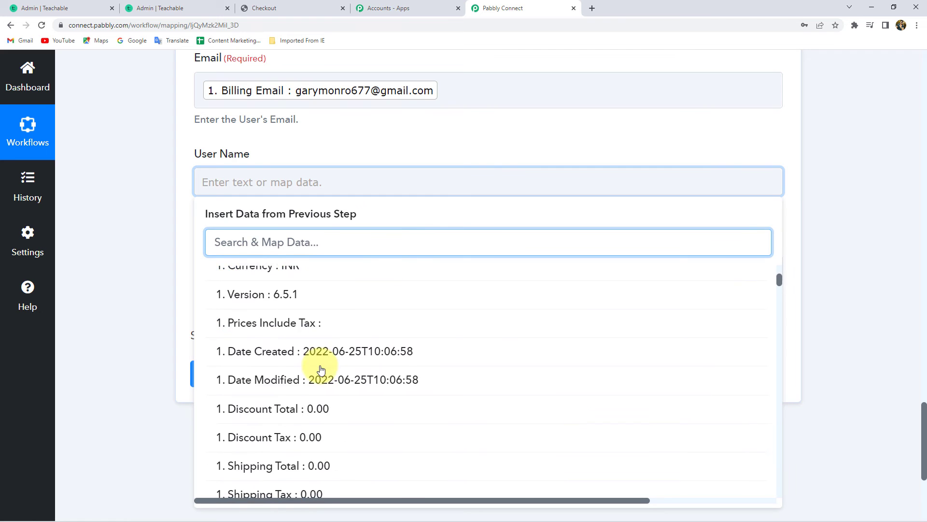
scroll(321, 370, "up", 3)
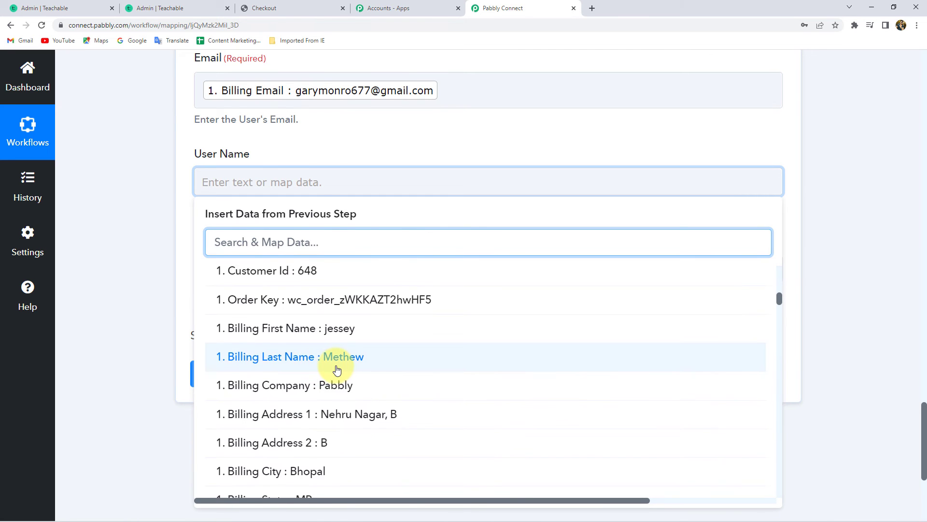
left_click(357, 337)
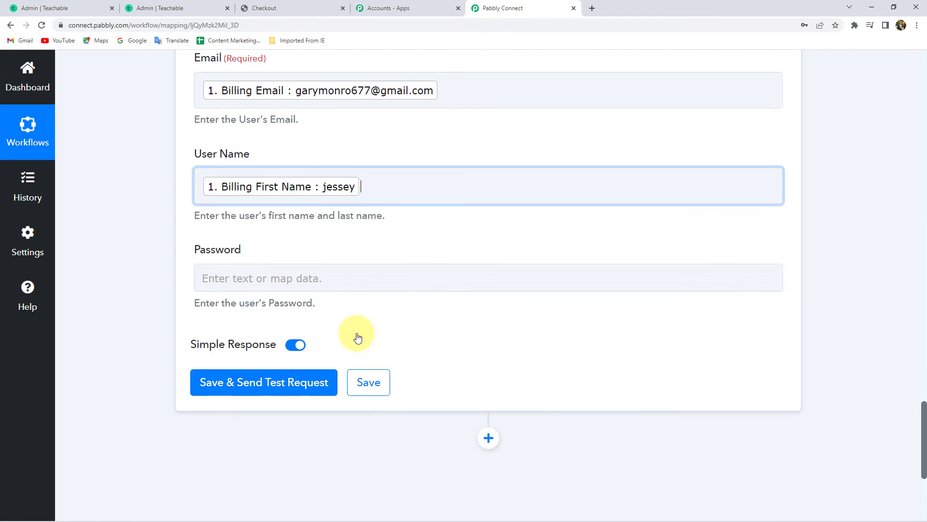
- Add the WooCommerce Billing Last Name after the first name in User Name, and save and send a test request
left_click(309, 295)
scroll(323, 384, "down", 11)
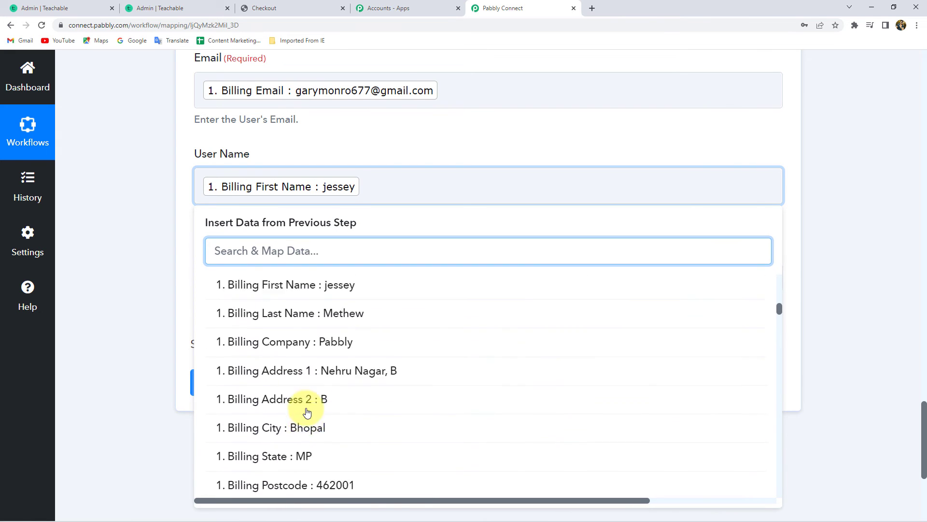
scroll(338, 387, "up", 2)
left_click(366, 373)
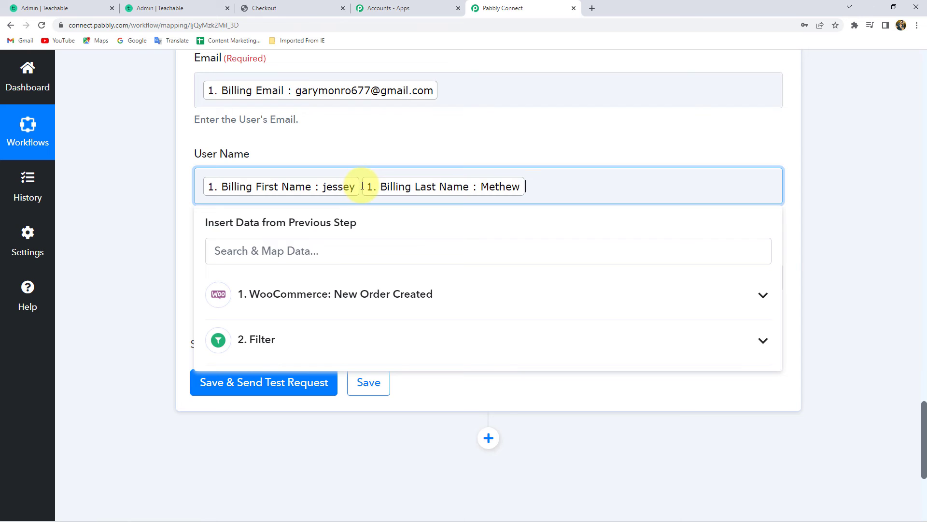
left_click(164, 215)
scroll(164, 216, "down", 1)
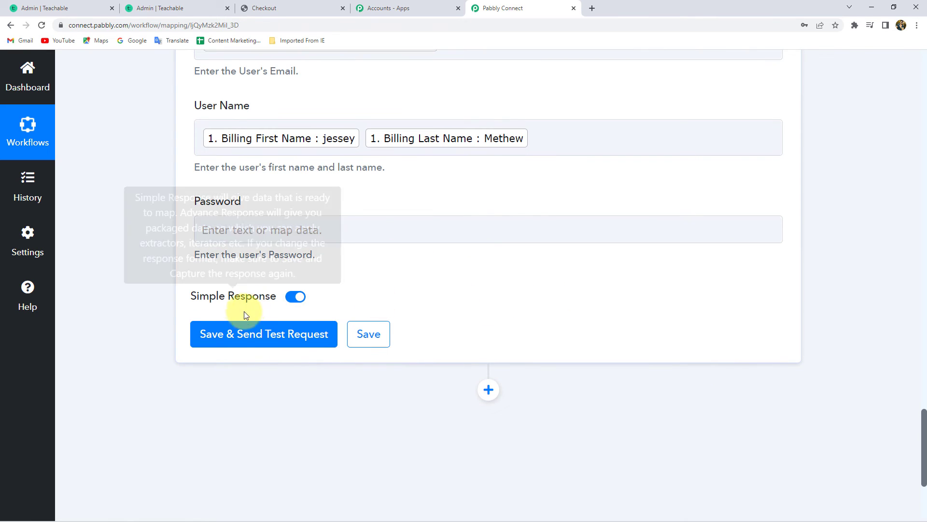
left_click(232, 339)
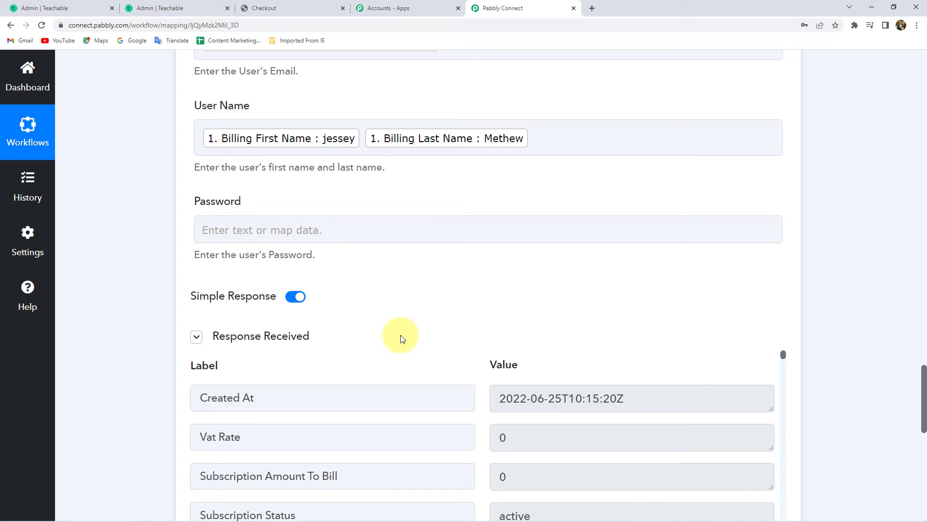
- Switch to Teachable and open the list of students enrolled in the PHP for Beginners course
left_click(166, 9)
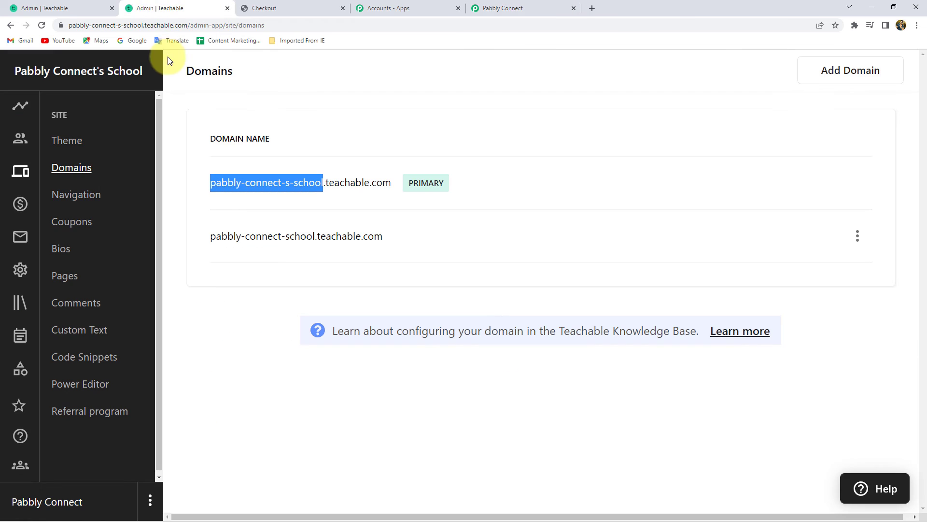
left_click(58, 8)
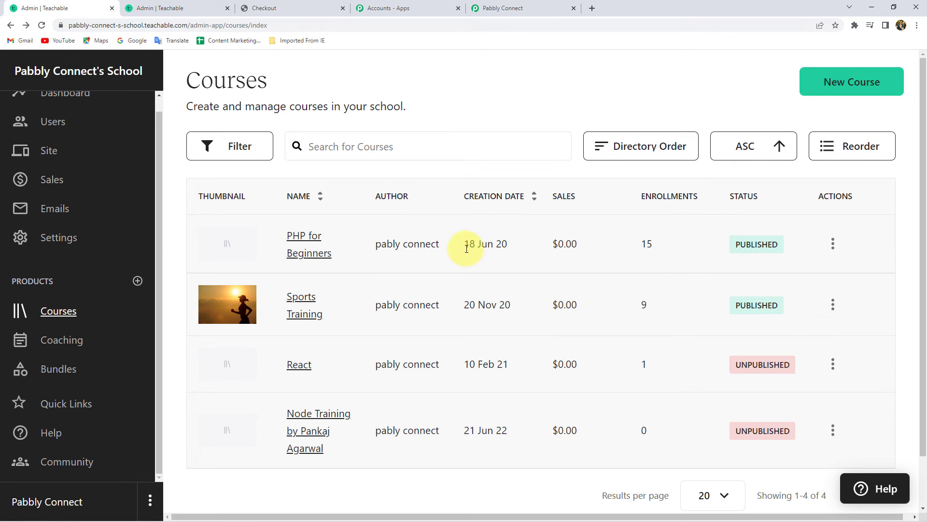
left_click(300, 243)
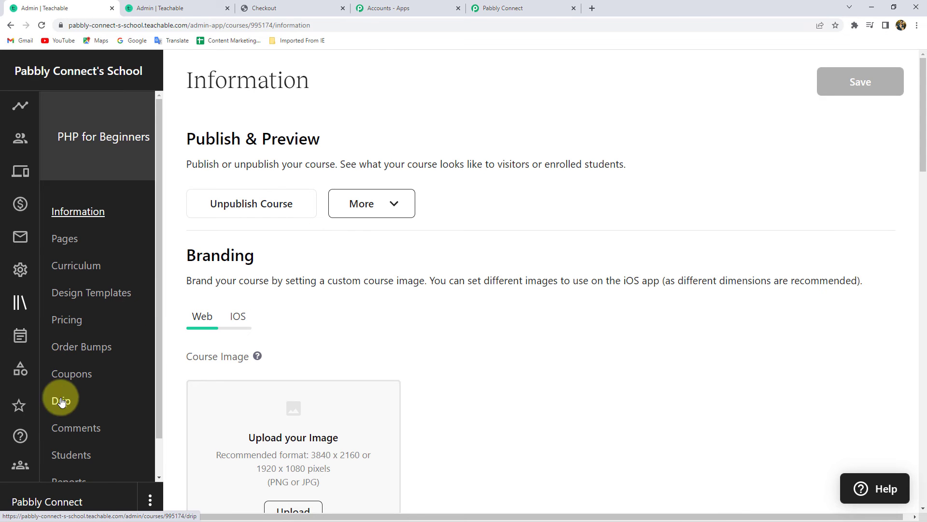
scroll(62, 401, "down", 1)
left_click(68, 414)
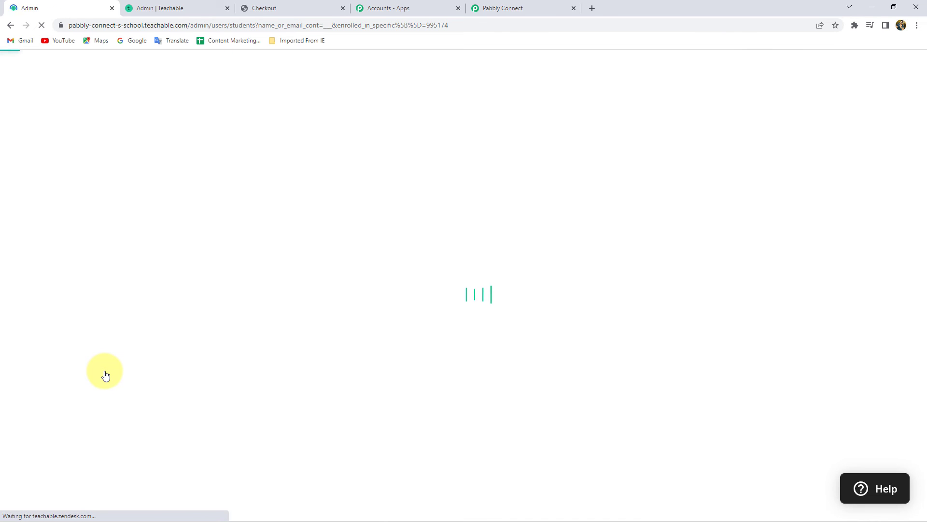
- Examine the PHP for Beginners student count and look through the list for the buyer from the WooCommerce order
scroll(448, 348, "down", 4)
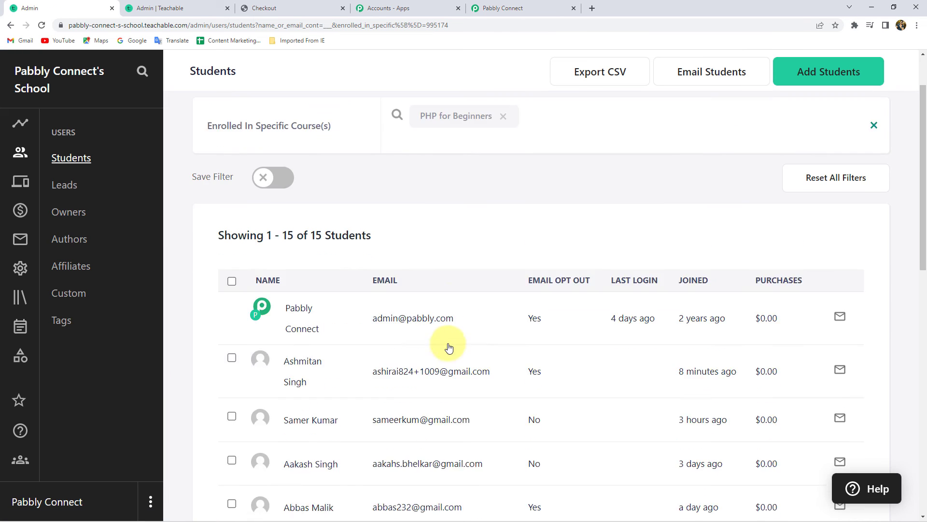
scroll(447, 347, "down", 9)
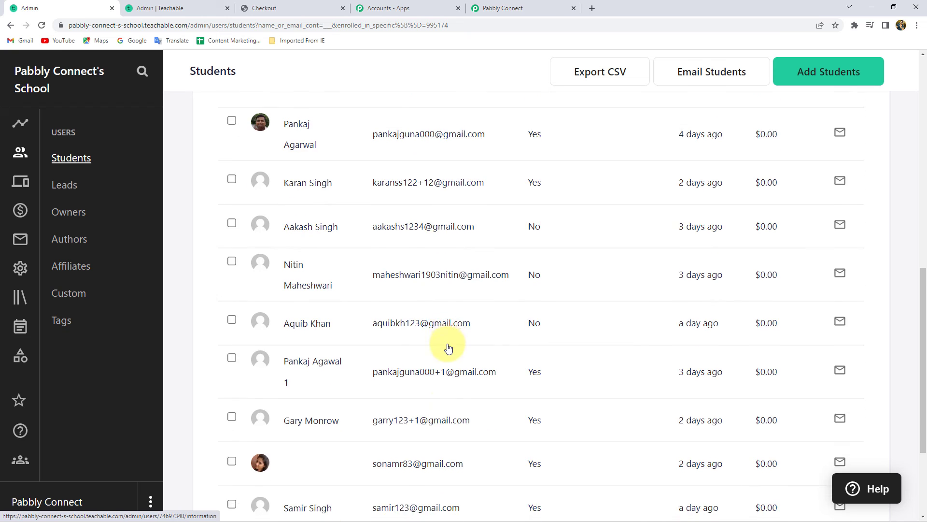
scroll(331, 351, "up", 4)
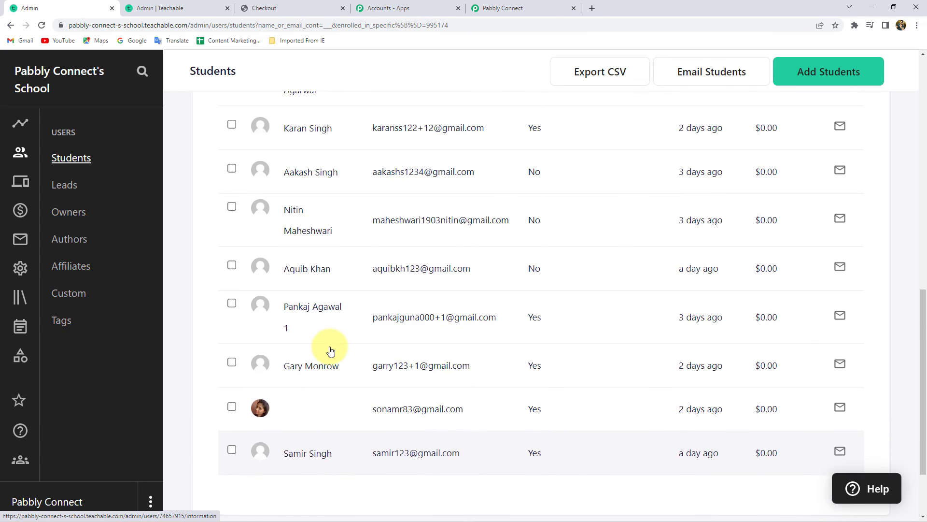
scroll(308, 346, "up", 5)
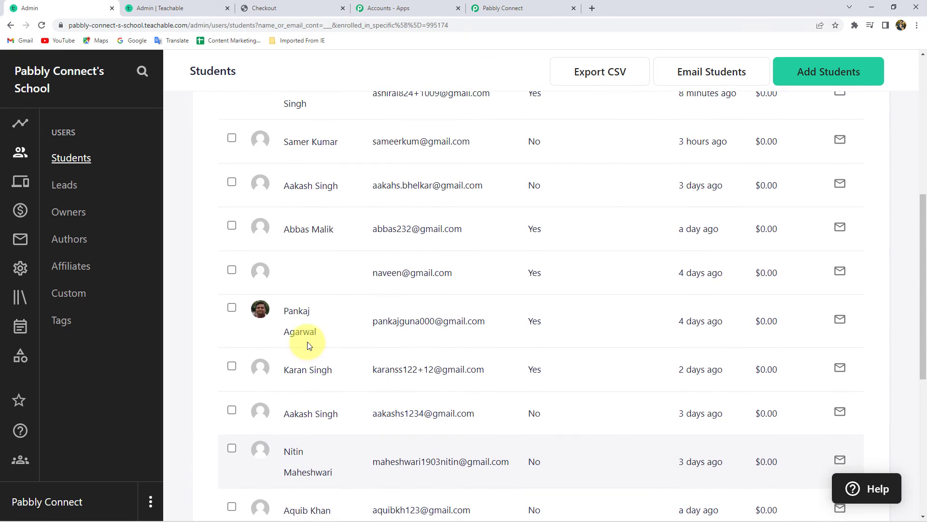
scroll(309, 346, "up", 4)
scroll(308, 348, "down", 2)
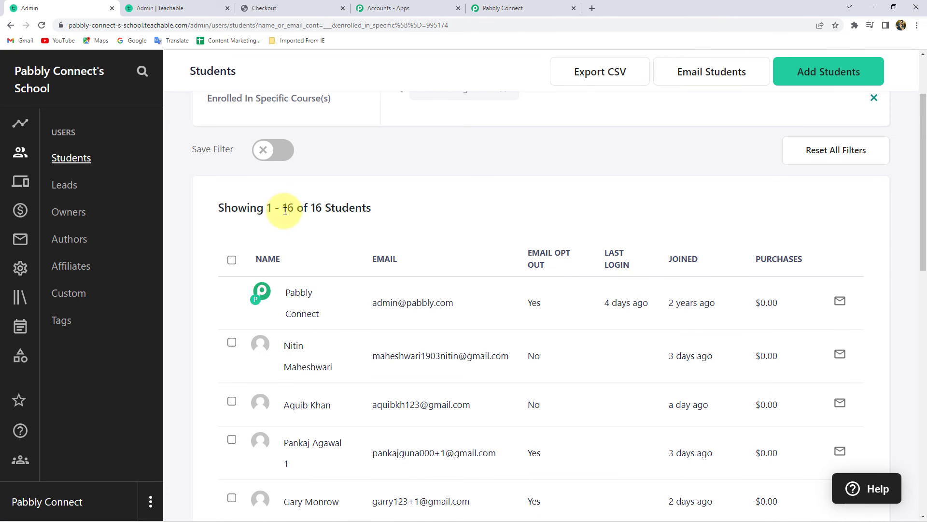
double_click(287, 209)
scroll(310, 253, "down", 13)
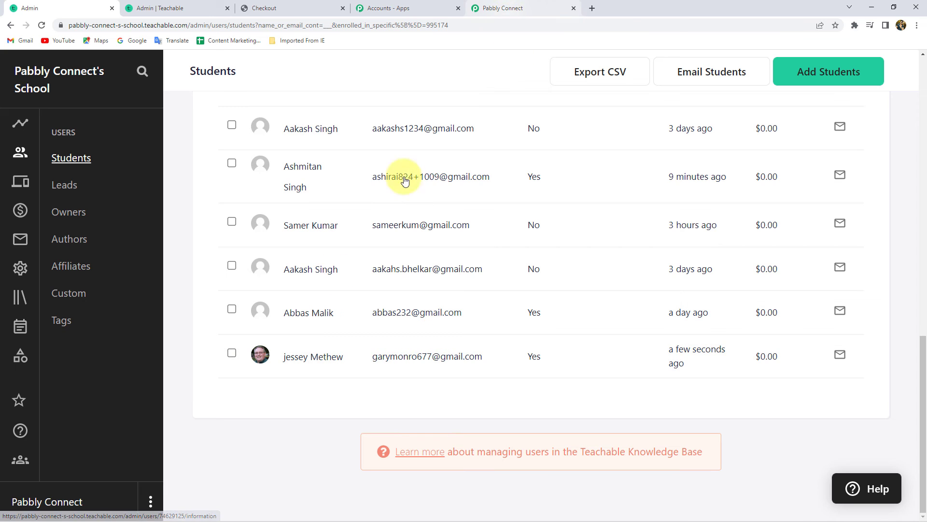
- Return to Pabbly Connect and save the Teachable Enroll User in Course action
left_click(492, 5)
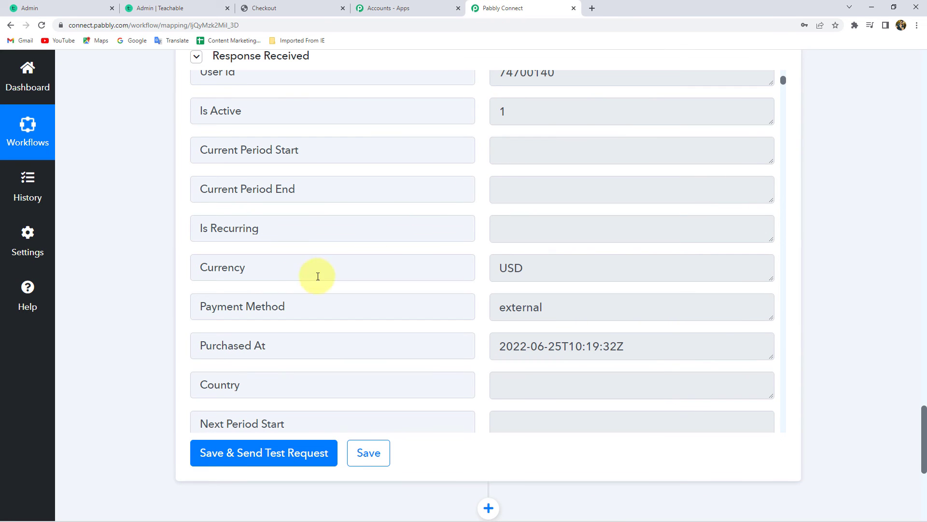
scroll(126, 289, "down", 2)
left_click(369, 357)
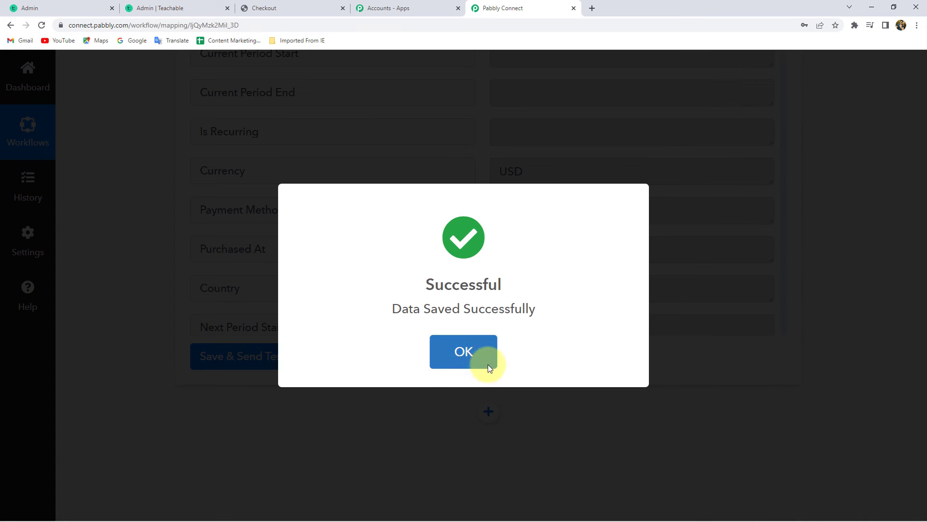
left_click(486, 363)
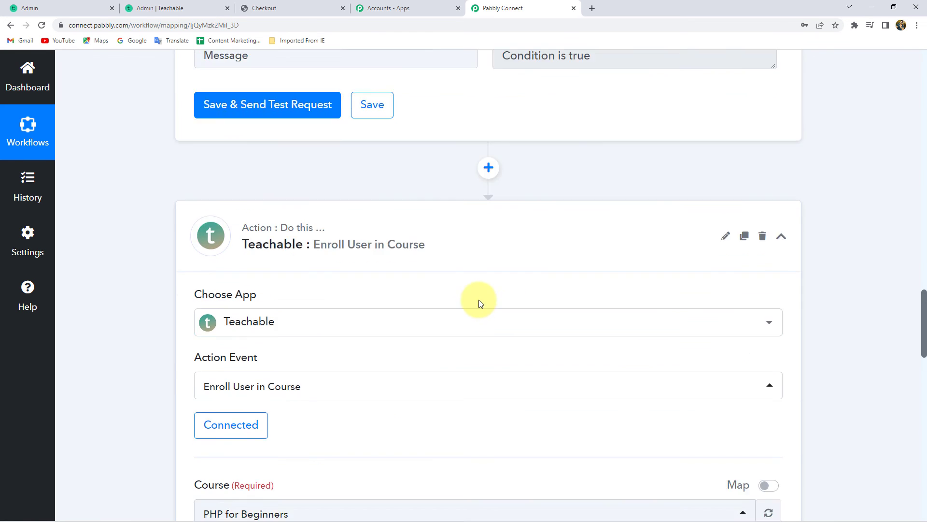
- Collapse the Teachable action, the Filter by Pabbly action and the WooCommerce trigger in the workflow
left_click(439, 288)
scroll(439, 288, "up", 10)
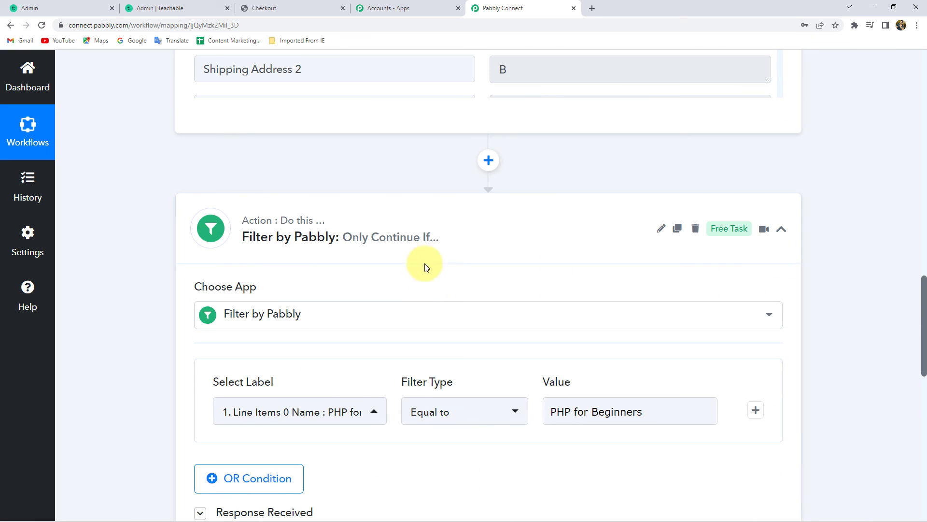
left_click(432, 253)
scroll(431, 253, "up", 15)
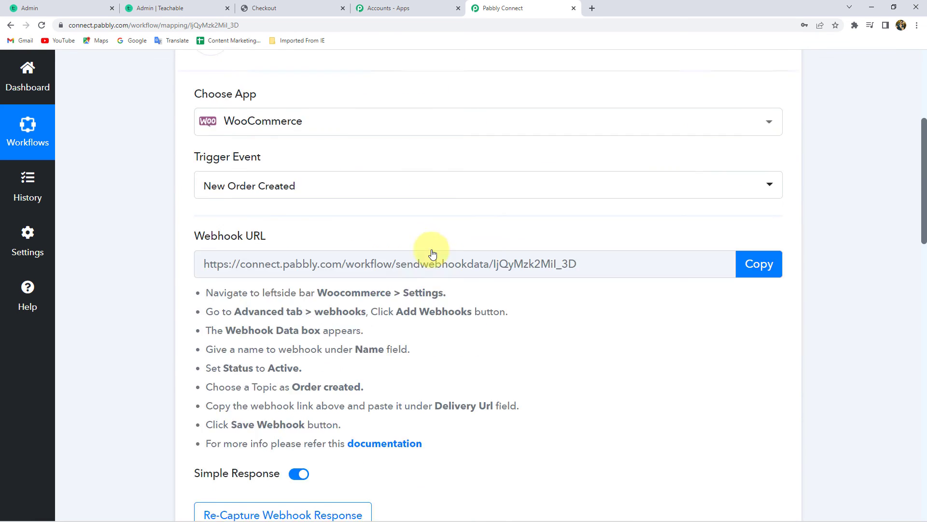
left_click(428, 256)
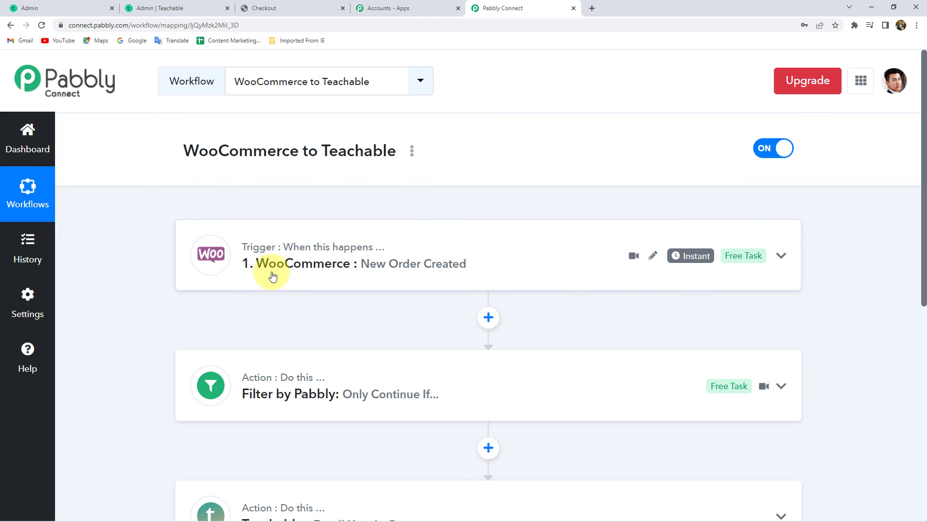
- Review the received order on the store's checkout page and Teachable's PHP for Beginners student list, and return to Pabbly Connect
left_click(273, 5)
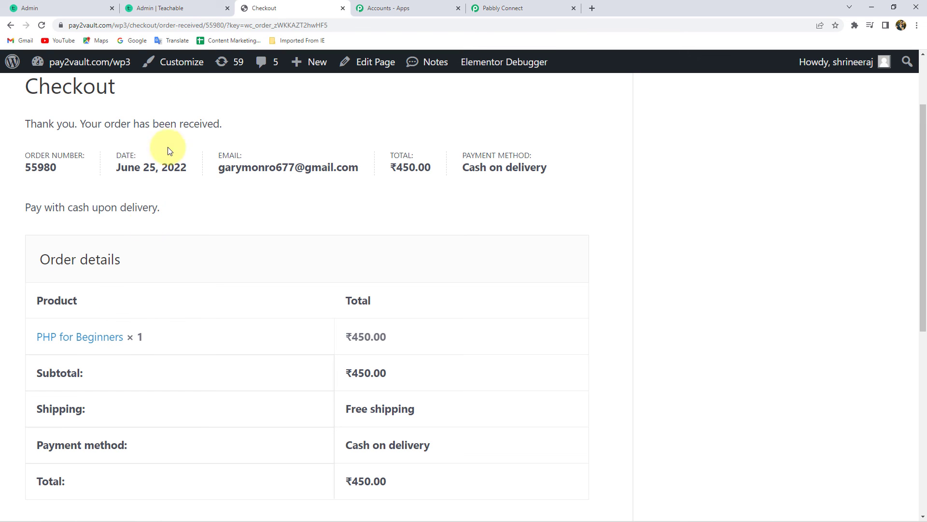
left_click(76, 5)
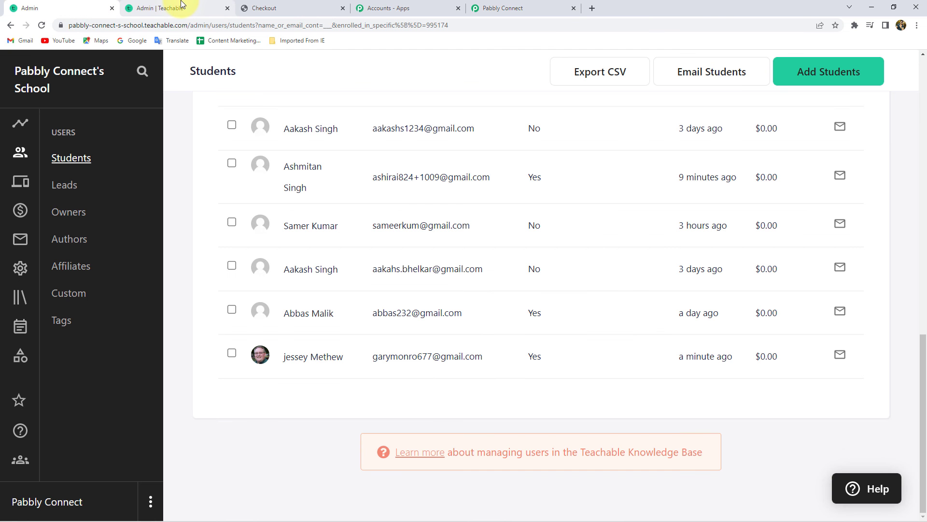
left_click(183, 8)
left_click(58, 8)
scroll(285, 234, "up", 10)
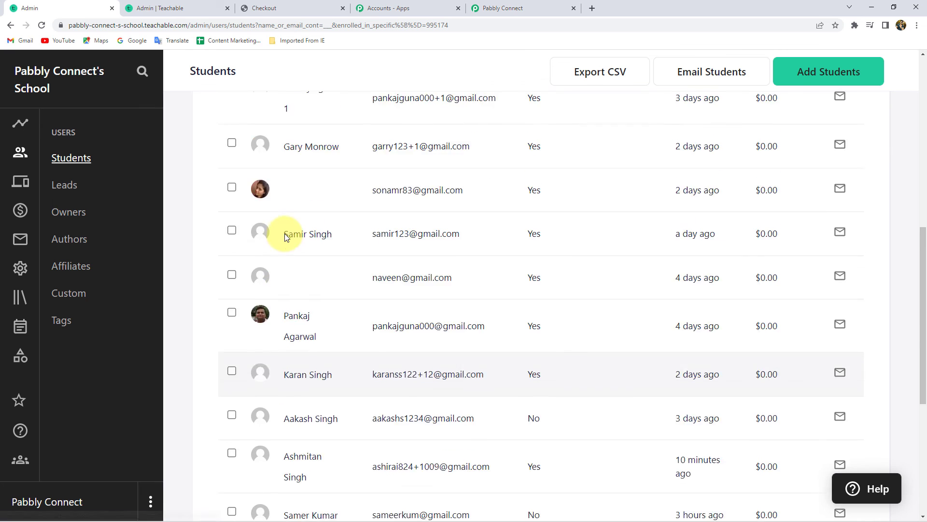
left_click(356, 331)
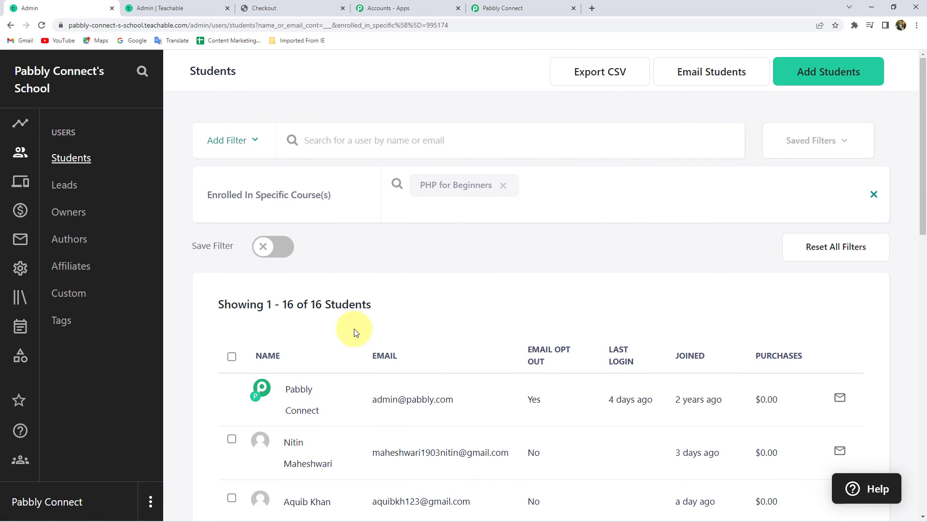
scroll(485, 372, "down", 15)
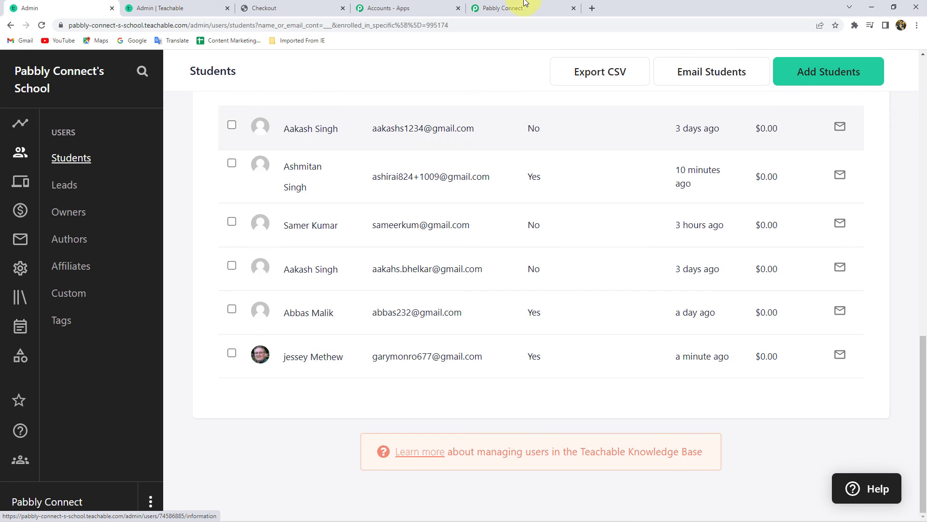
left_click(502, 8)
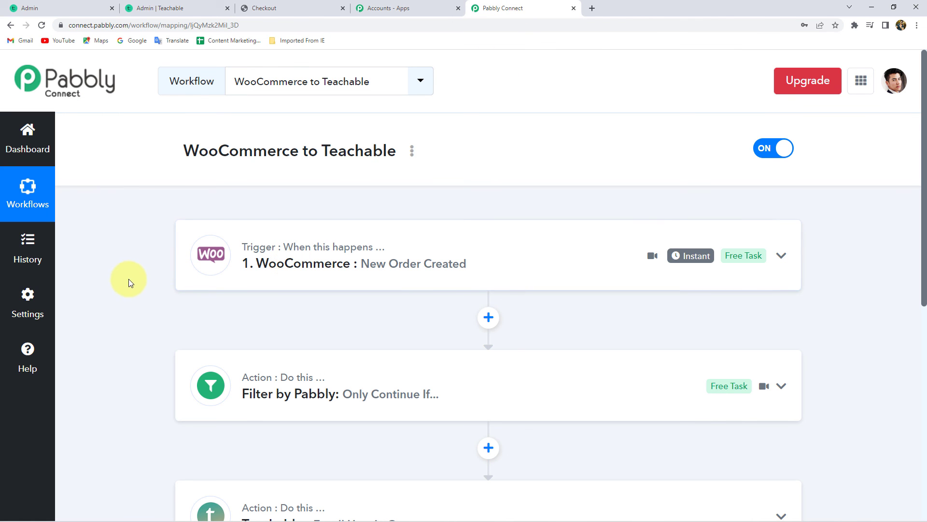